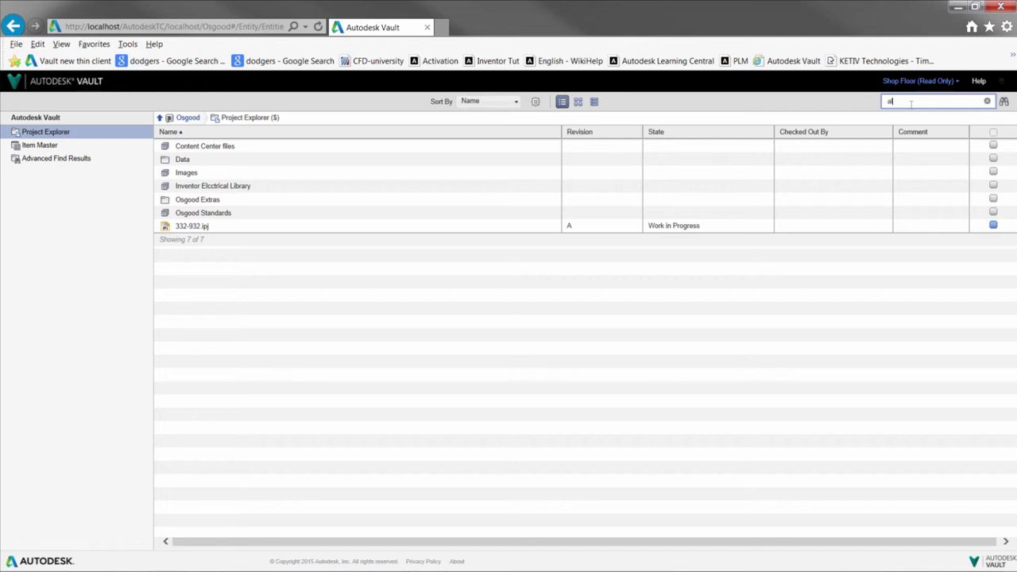
- Search for allen files, open 50003-217.iam's file details, and list where it is used
key(Return)
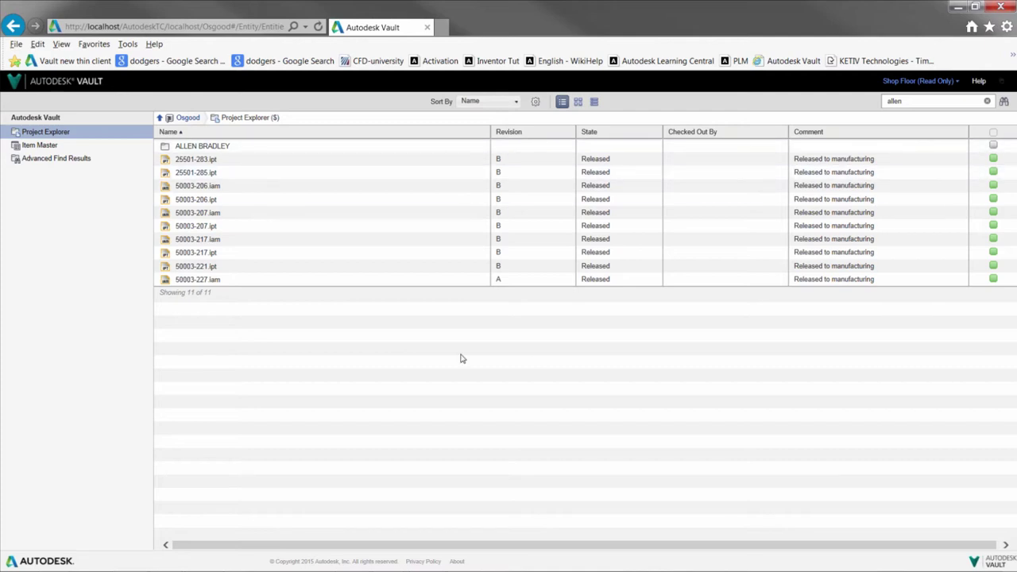
click(207, 239)
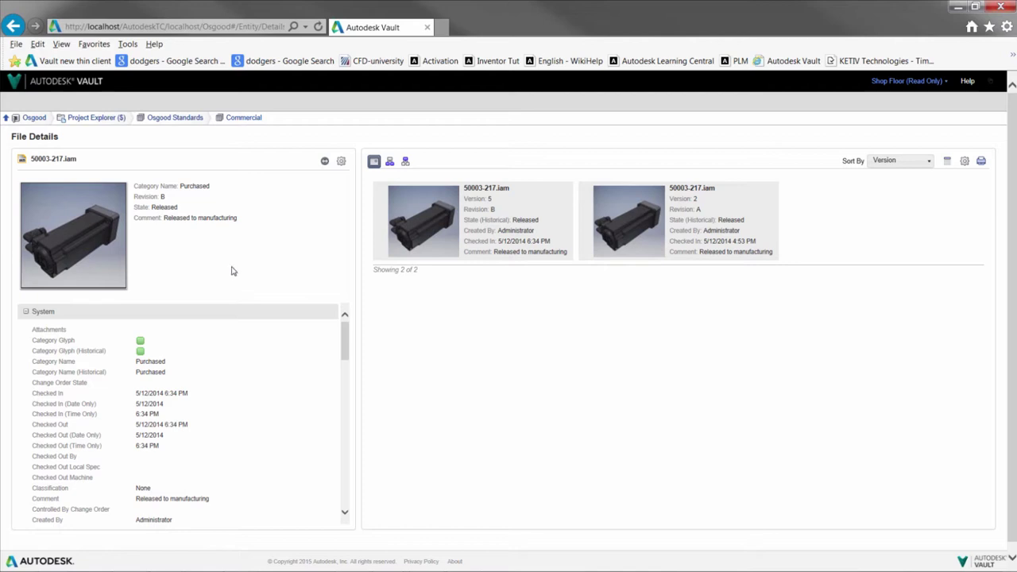
click(406, 162)
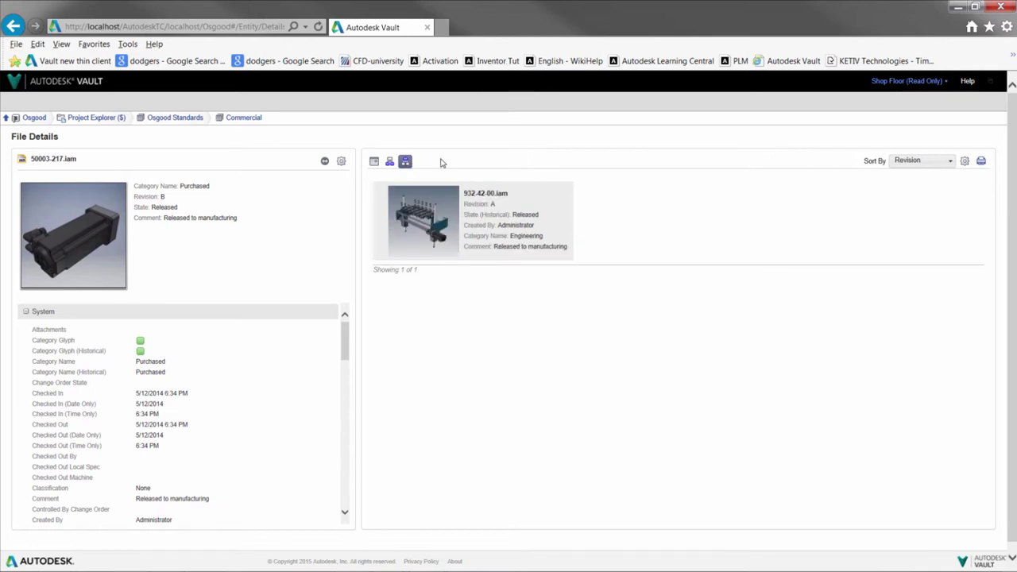
- Open the 932-42-00.iam file details and launch its DWF 3D preview
click(433, 189)
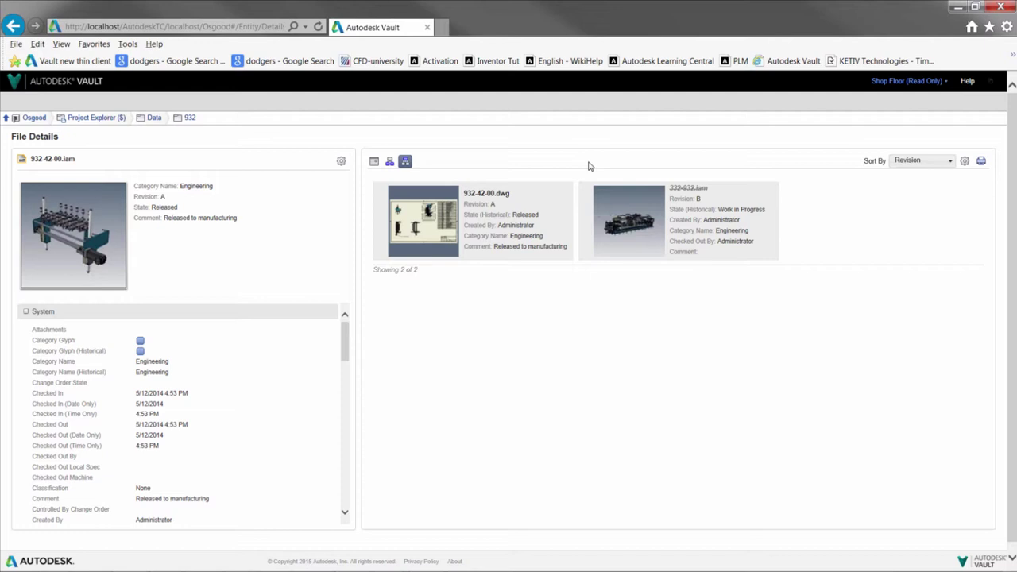
mouse_move(67, 246)
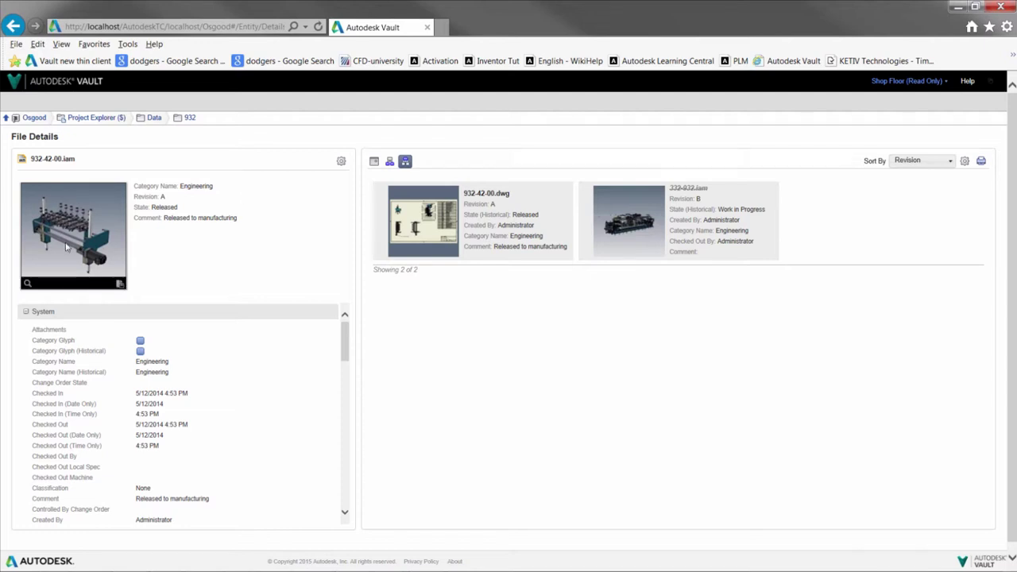
click(27, 283)
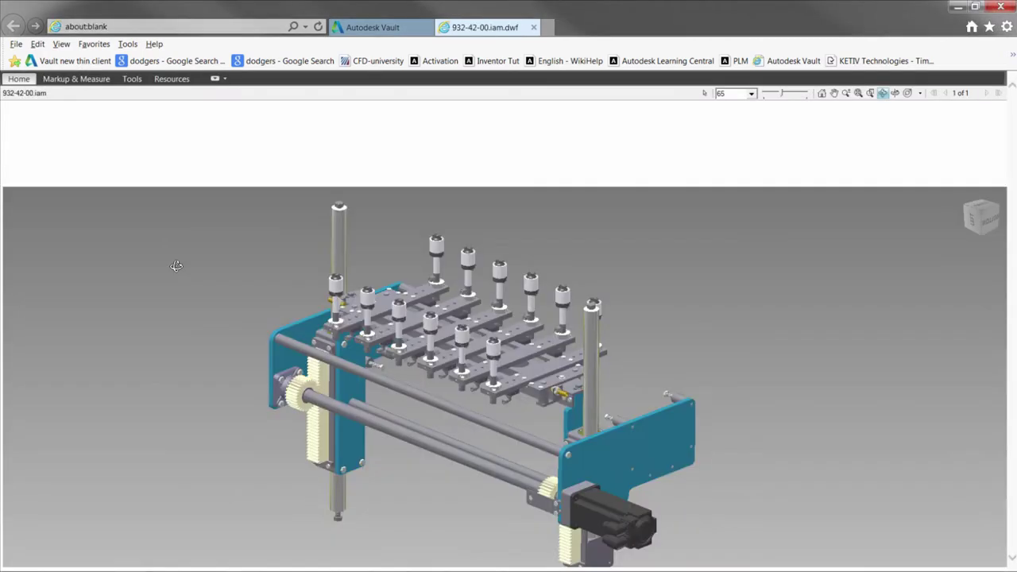
- Add a 'Mount Vertically' callout pointing at the motor, then minimize the viewer
drag(183, 270, 70, 79)
click(70, 78)
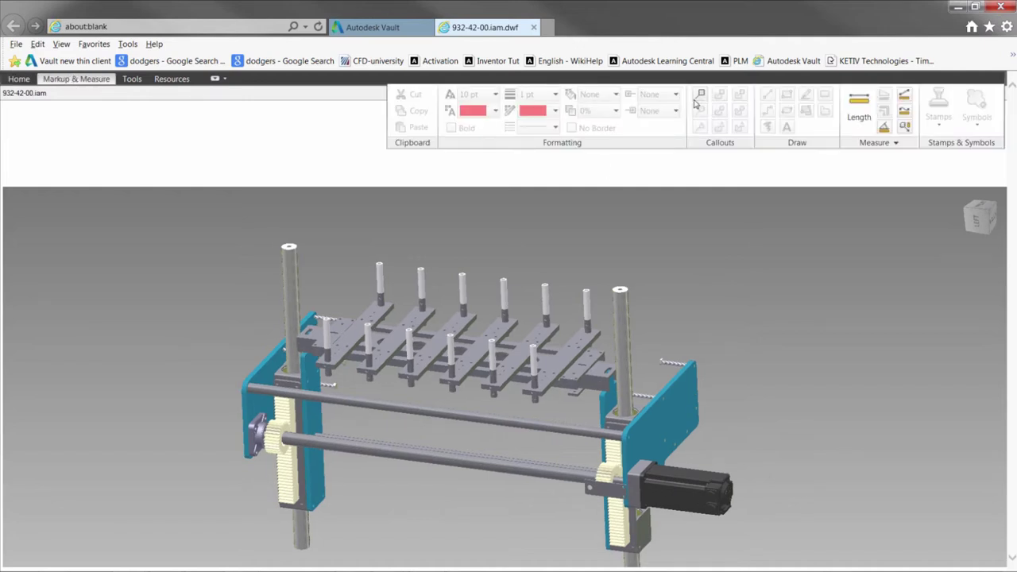
click(700, 95)
click(709, 471)
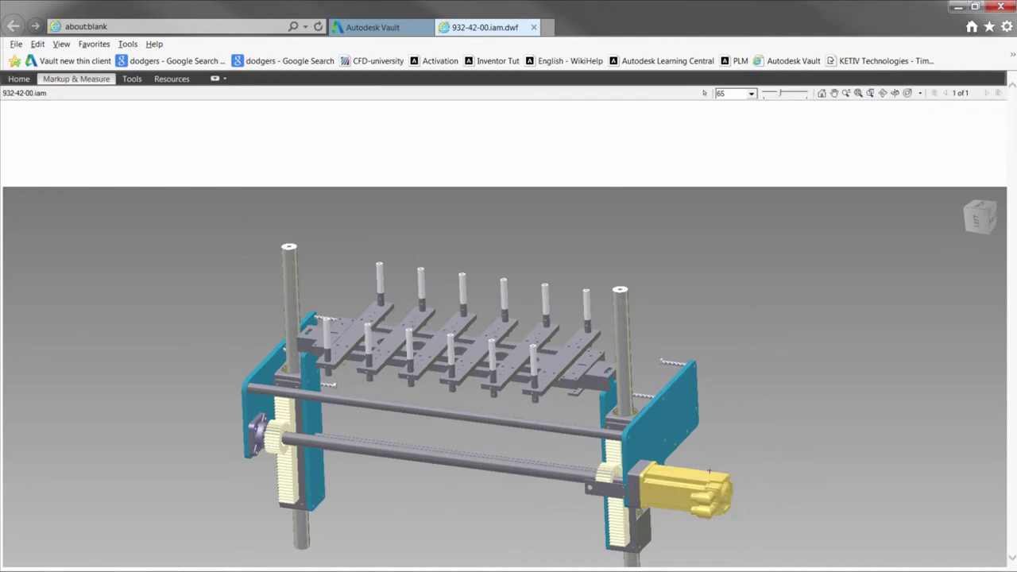
click(790, 320)
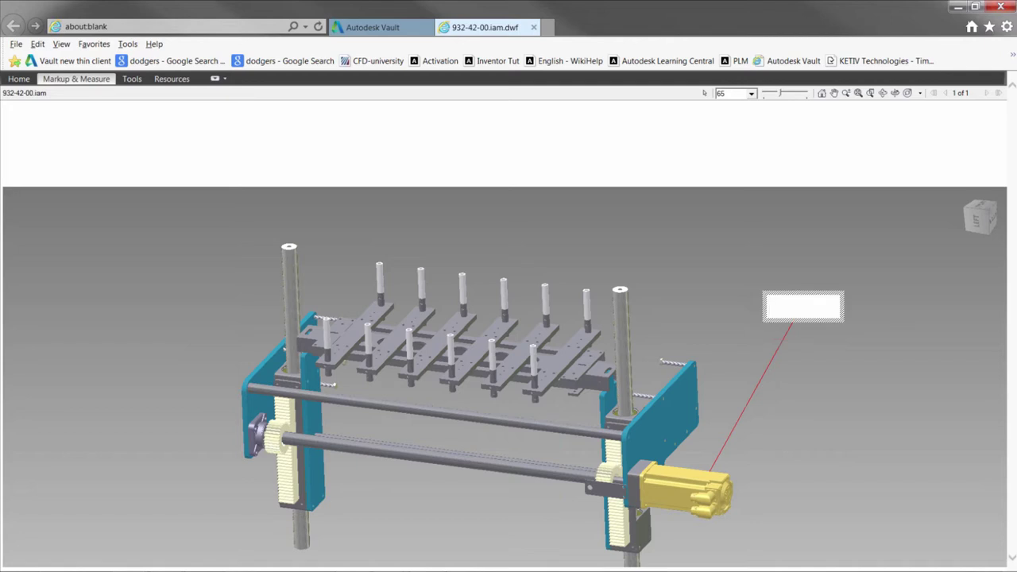
text(Mount)
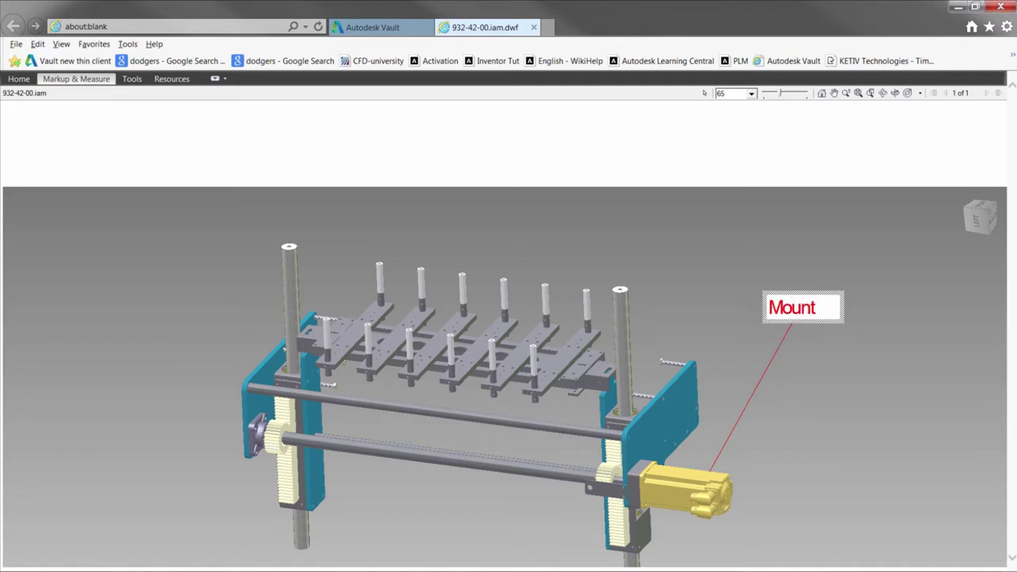
text( Vertically)
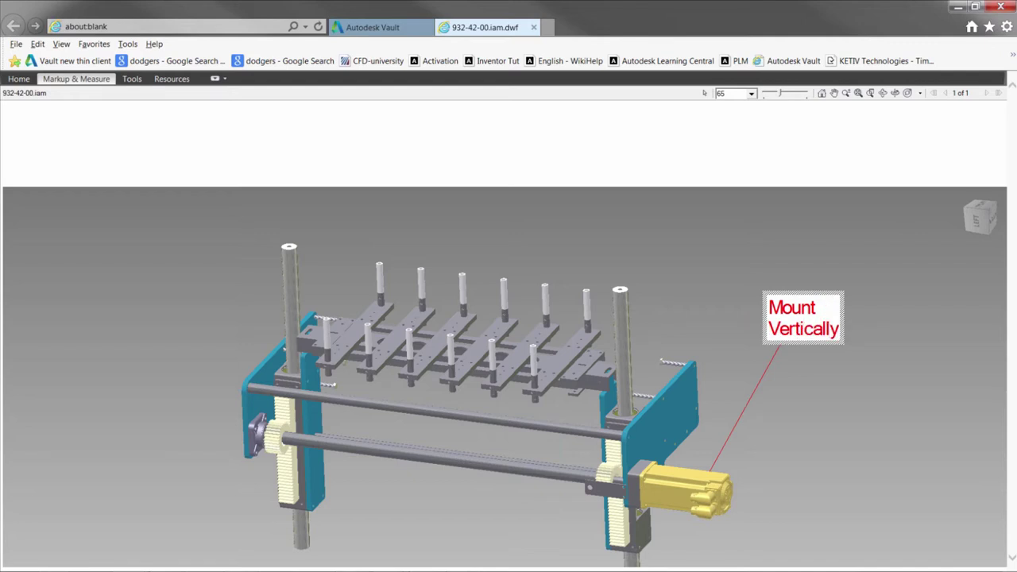
click(884, 273)
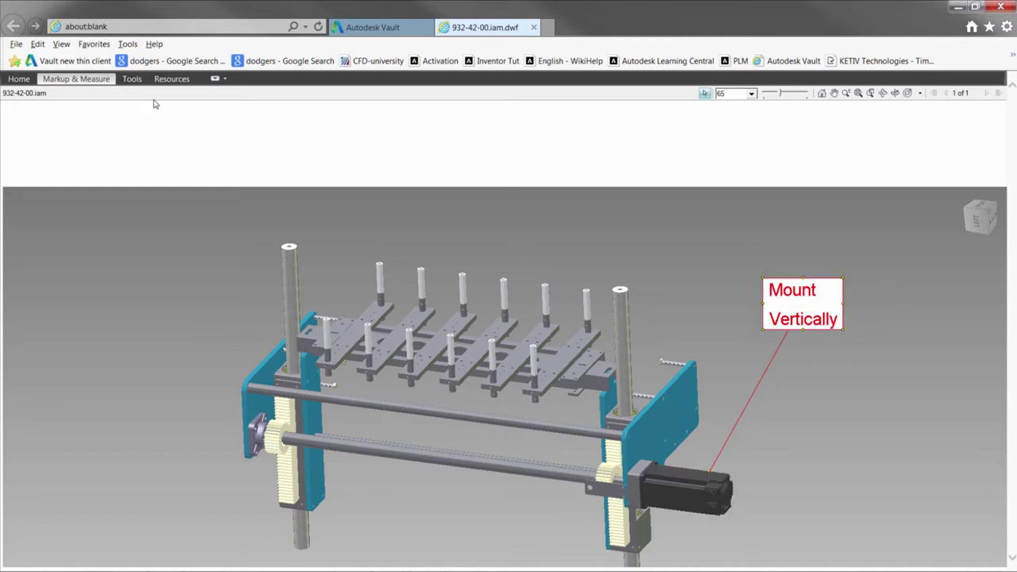
click(21, 79)
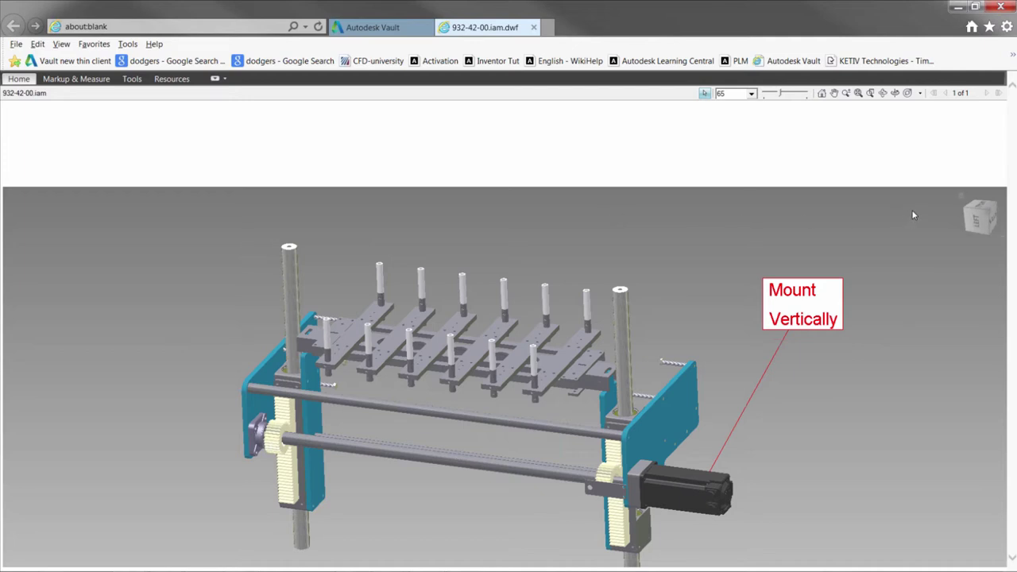
click(960, 7)
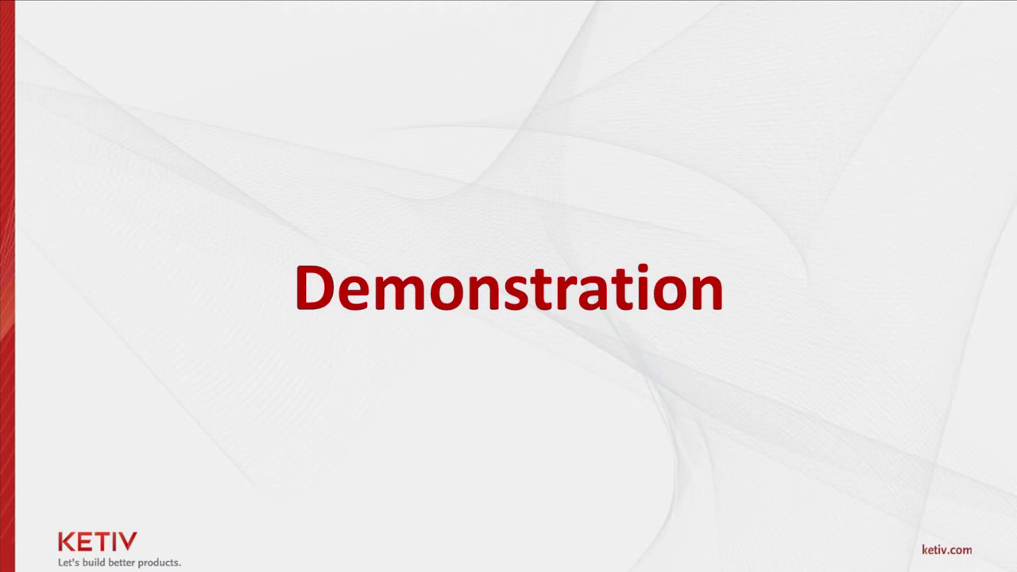
- In the Outlook message, open the 932-42-00.iam.dwf attachment and dismiss Design Review's update notice
key(alt+Tab)
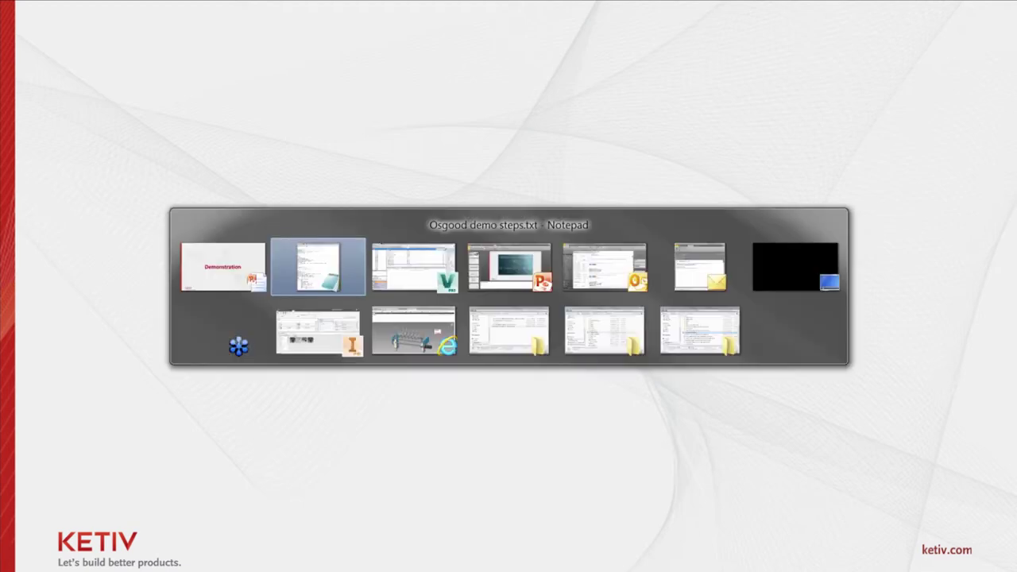
key(alt+Tab)
key(alt+Tab)
key(alt+Tab)
key(alt+Tab)
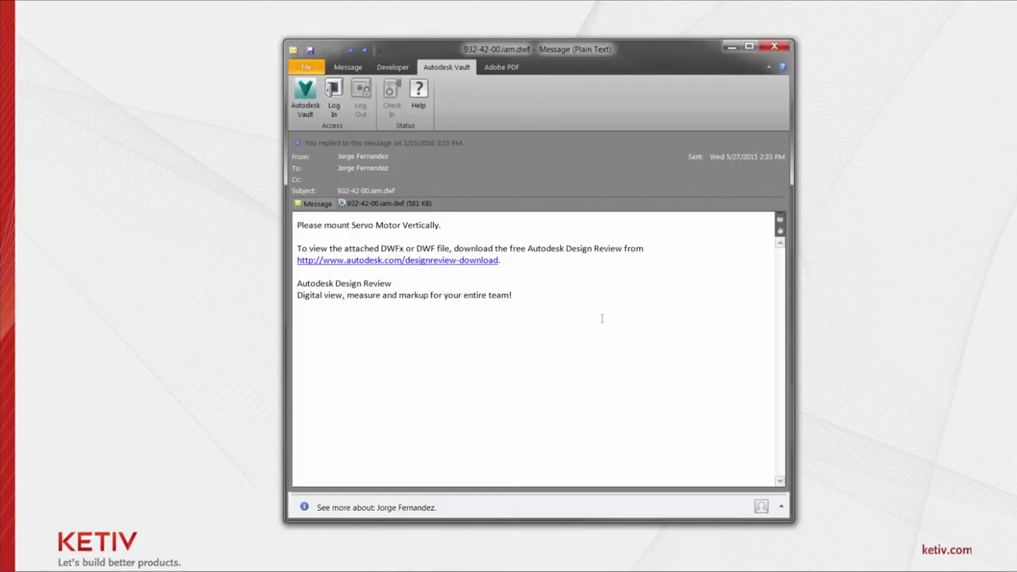
double_click(358, 205)
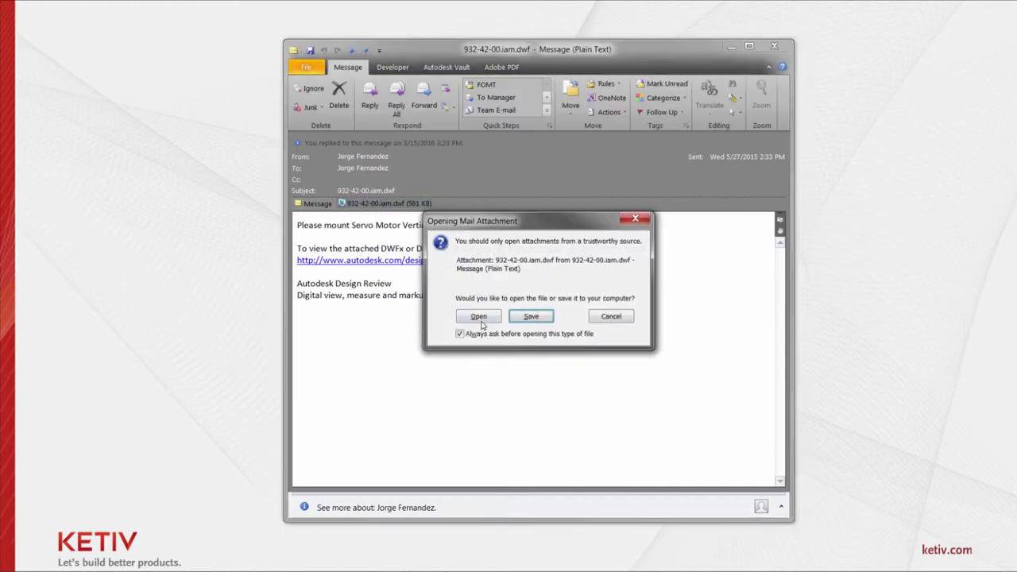
click(480, 316)
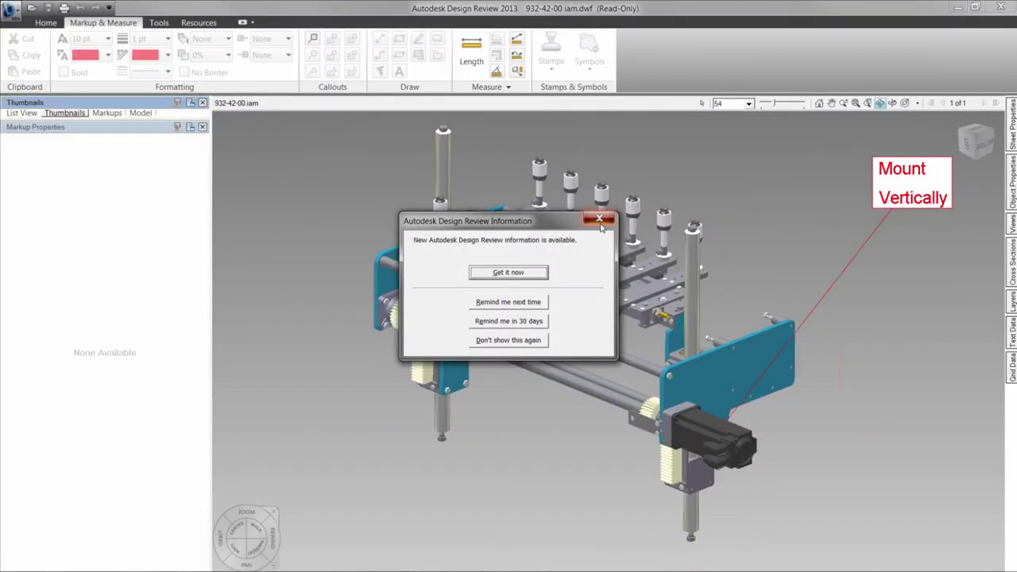
click(599, 219)
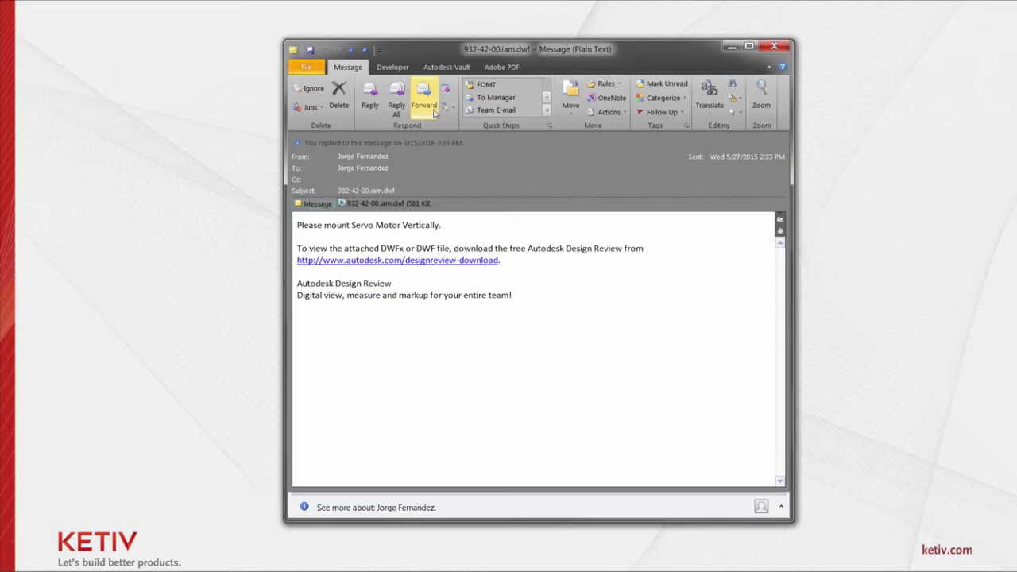
- Log in to Vault through Outlook's Autodesk Vault add-in and start checking in the email
click(453, 69)
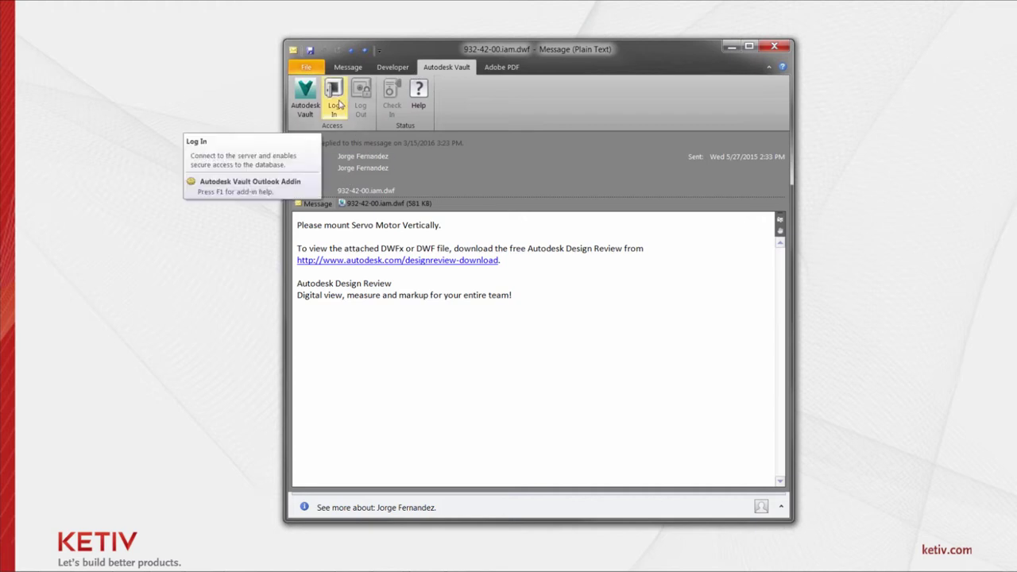
click(336, 105)
click(473, 371)
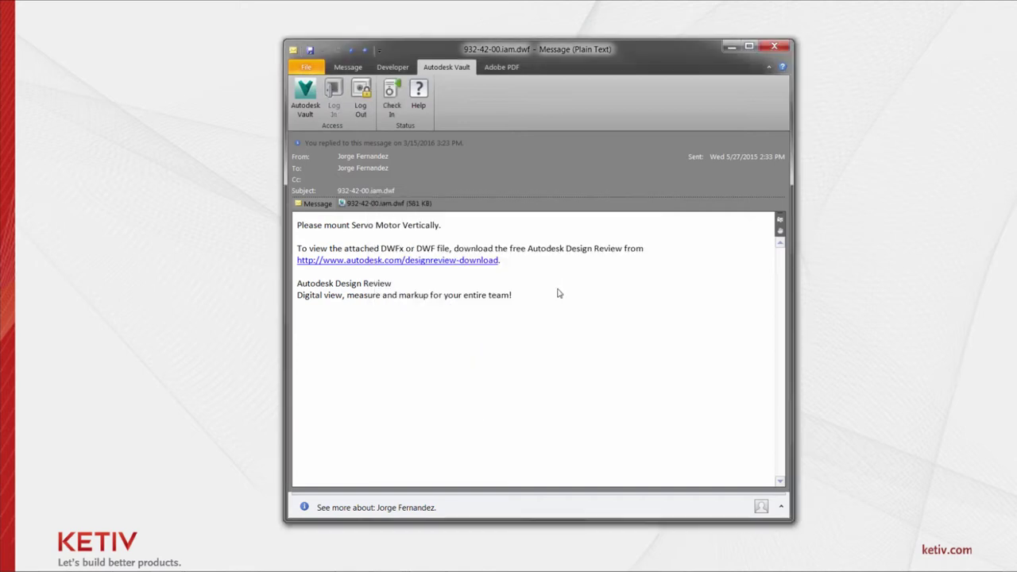
click(391, 101)
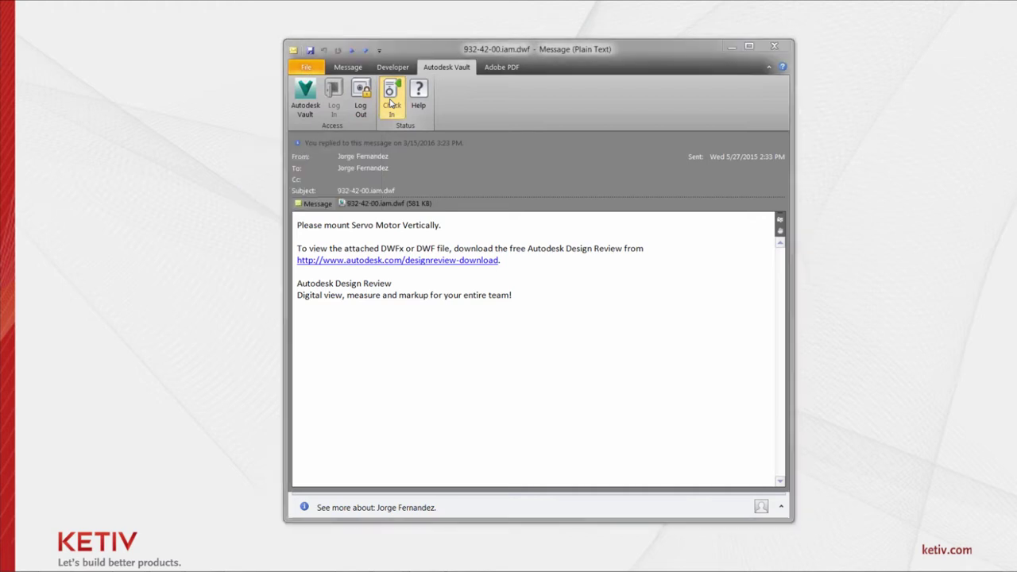
- Enter the check-in comment 'start a change order' and create an Email folder under Data
click(568, 447)
text(start a )
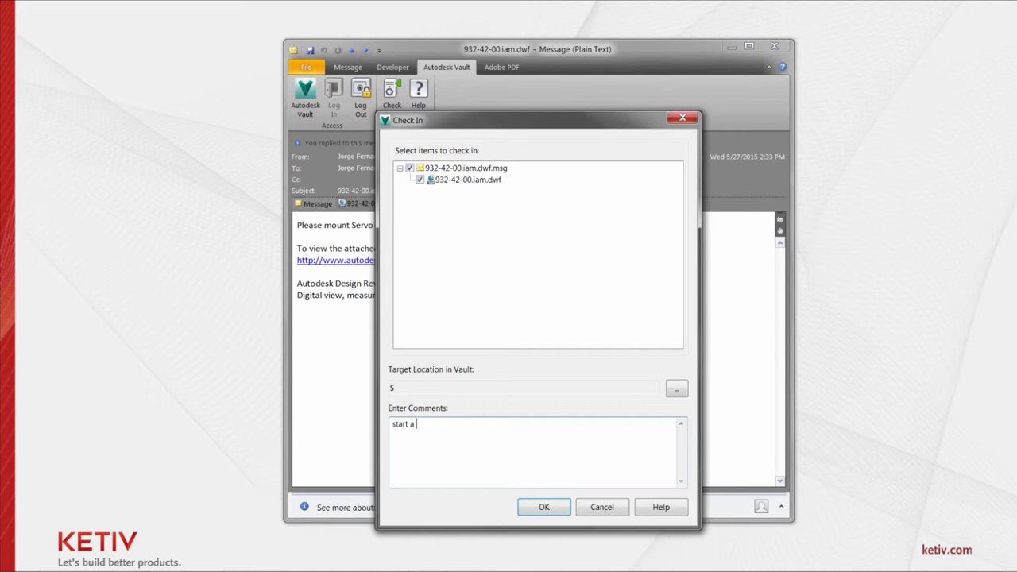
text(change order)
click(676, 390)
click(440, 260)
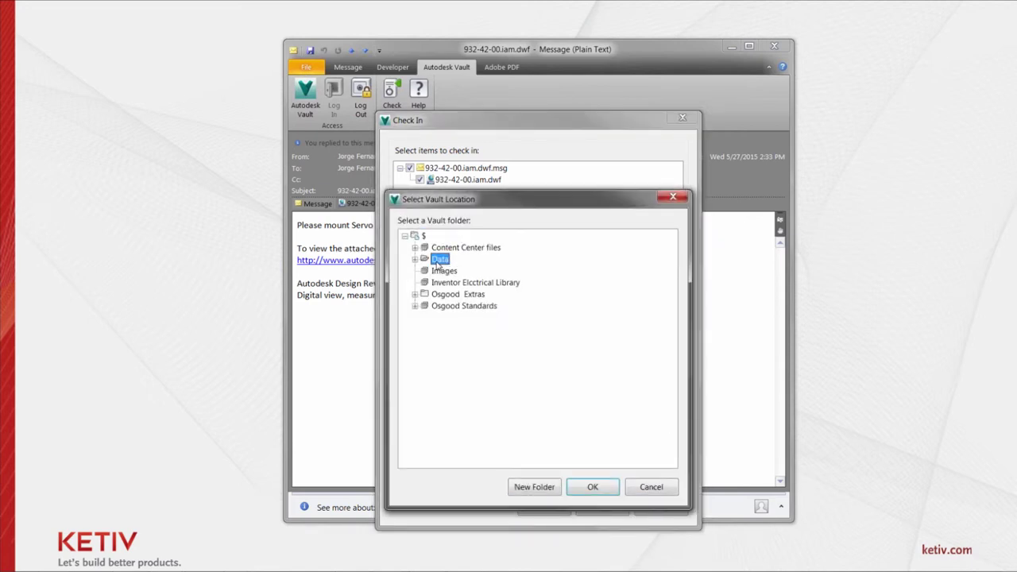
click(531, 491)
text(Email)
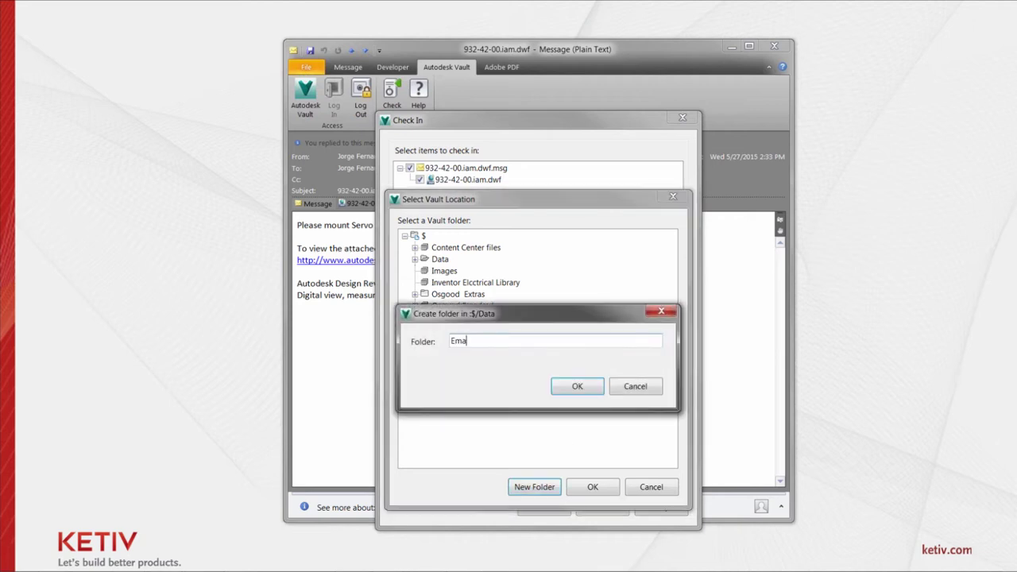
click(577, 386)
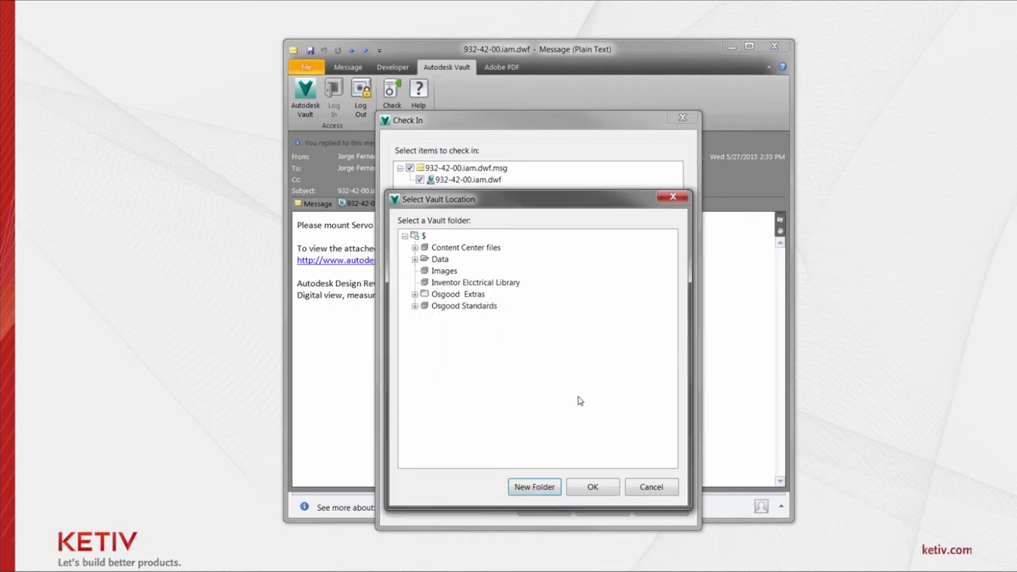
- Check the message and attachment into $/Data/Email and dismiss the success message
click(595, 488)
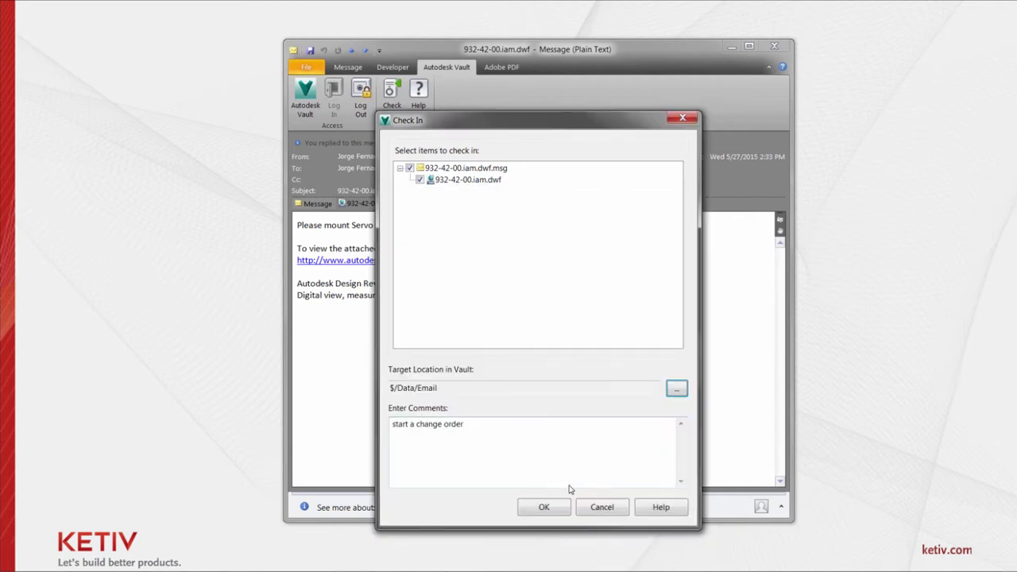
click(542, 509)
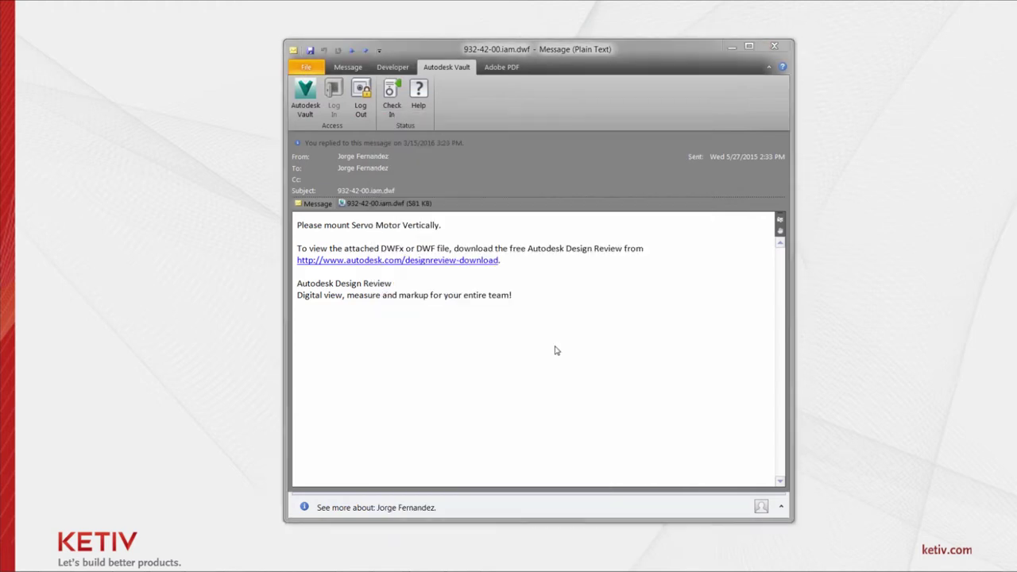
click(627, 305)
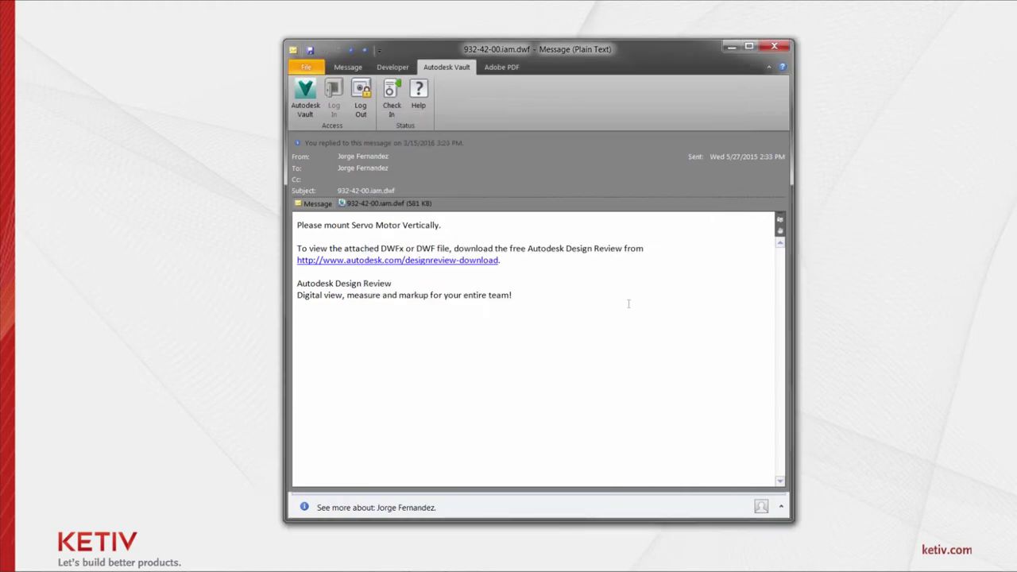
- Close the message, then refresh Vault Professional and open the Data/Email folder
click(773, 47)
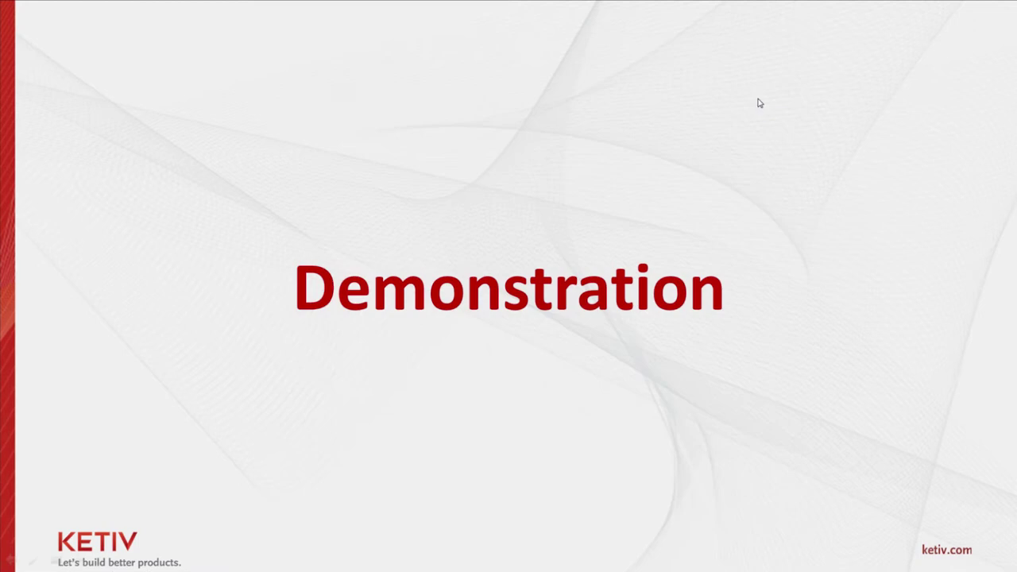
key(alt+Tab)
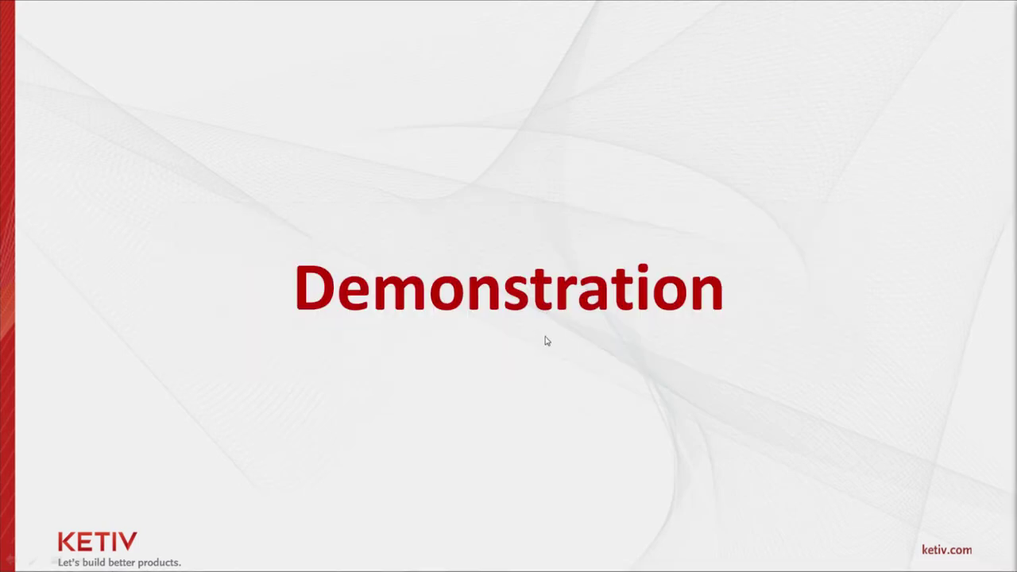
key(alt+Tab)
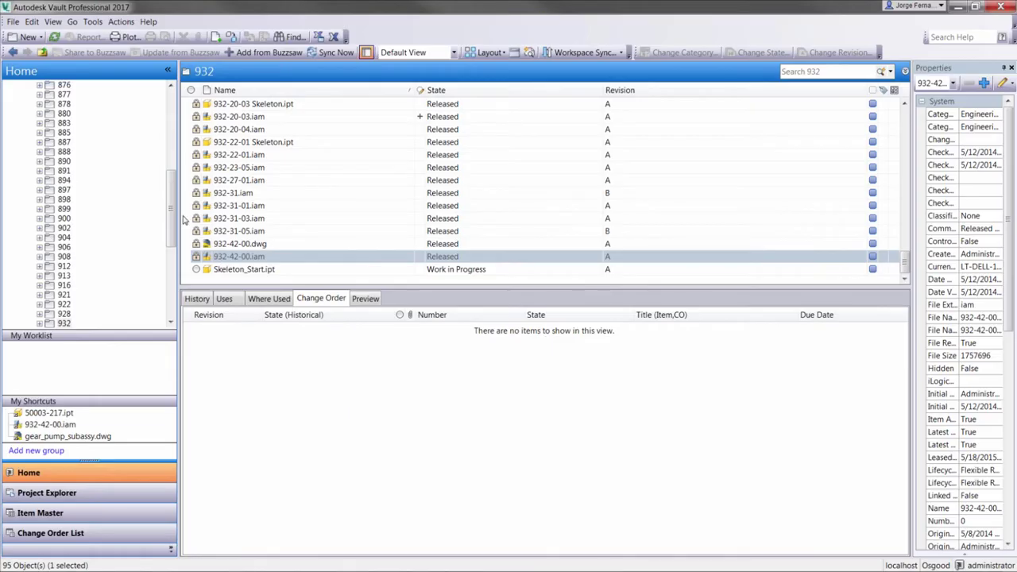
scroll(173, 118, up, 10)
click(54, 37)
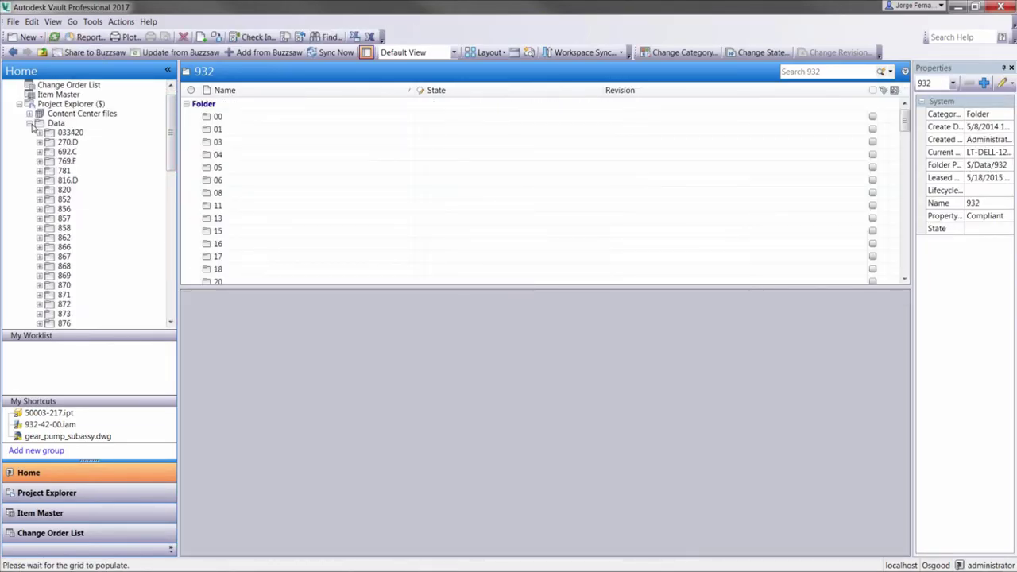
click(32, 125)
click(29, 132)
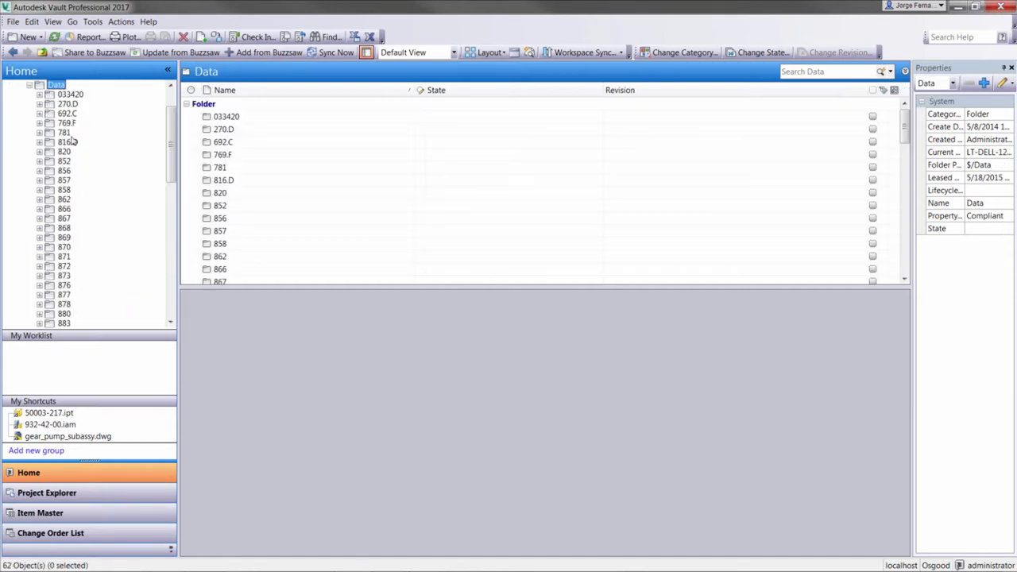
drag(172, 131, 167, 265)
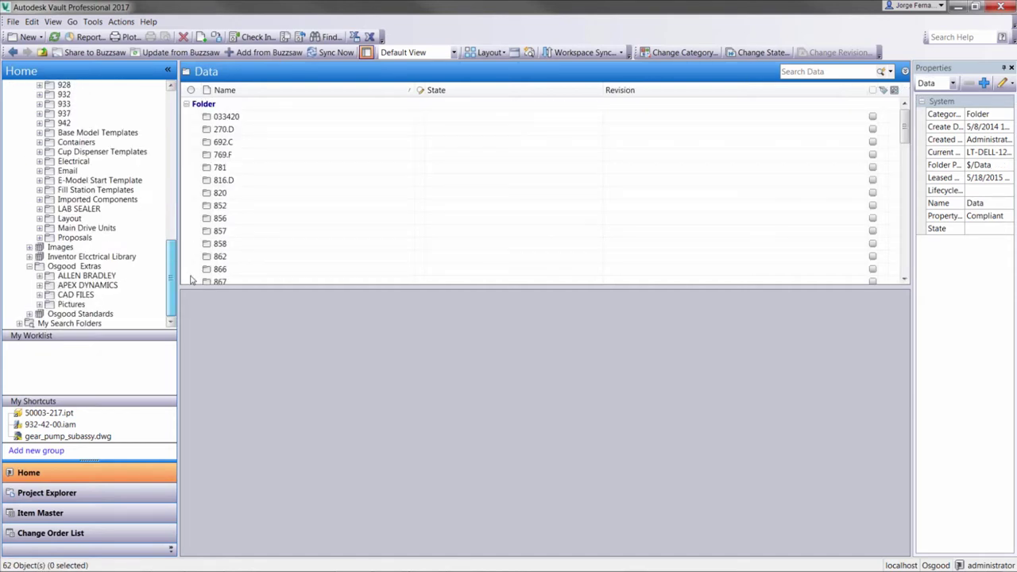
click(67, 171)
- Preview the archived .msg file and also select the 932-42-00.iam.dwf file
click(297, 119)
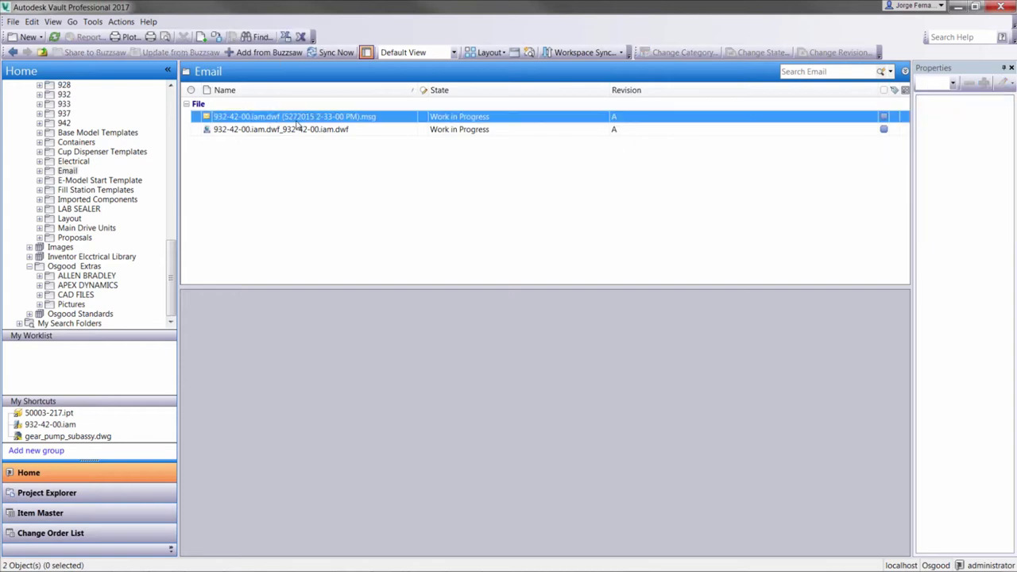
click(359, 299)
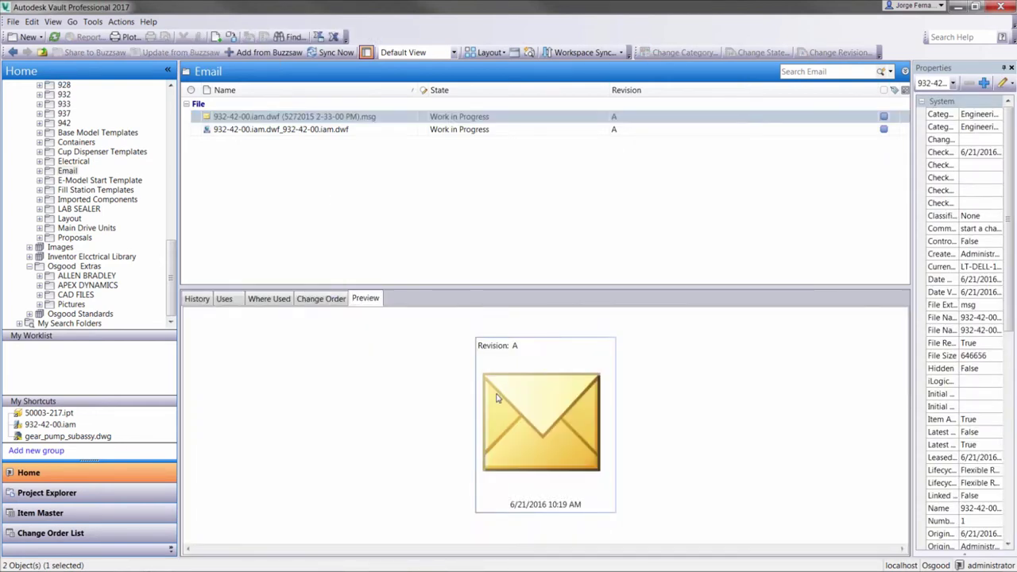
shift+click(344, 131)
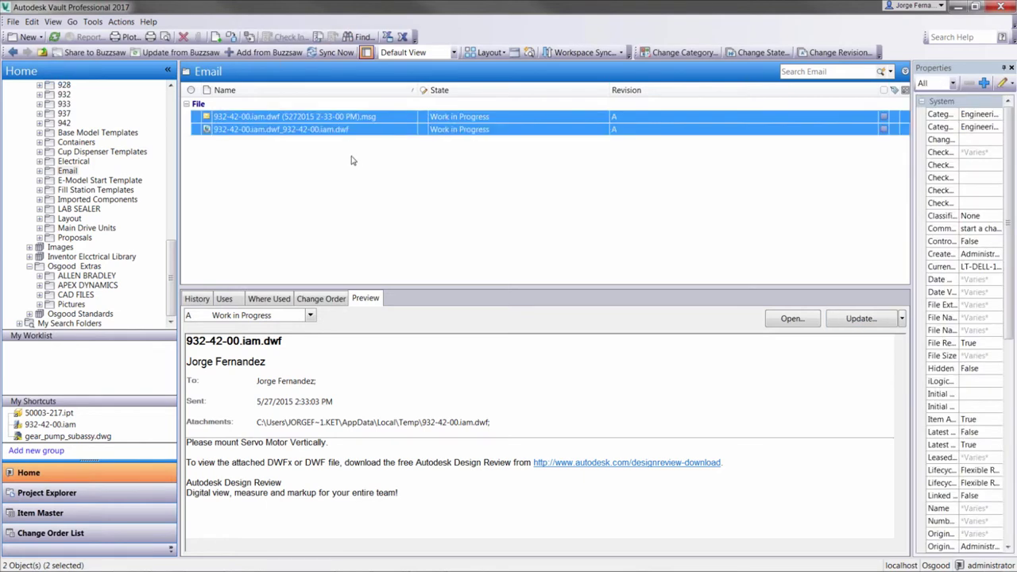
- Add both email files to a new change order titled 'Mount Vertically', described 'Mount Vertical'
right_click(337, 134)
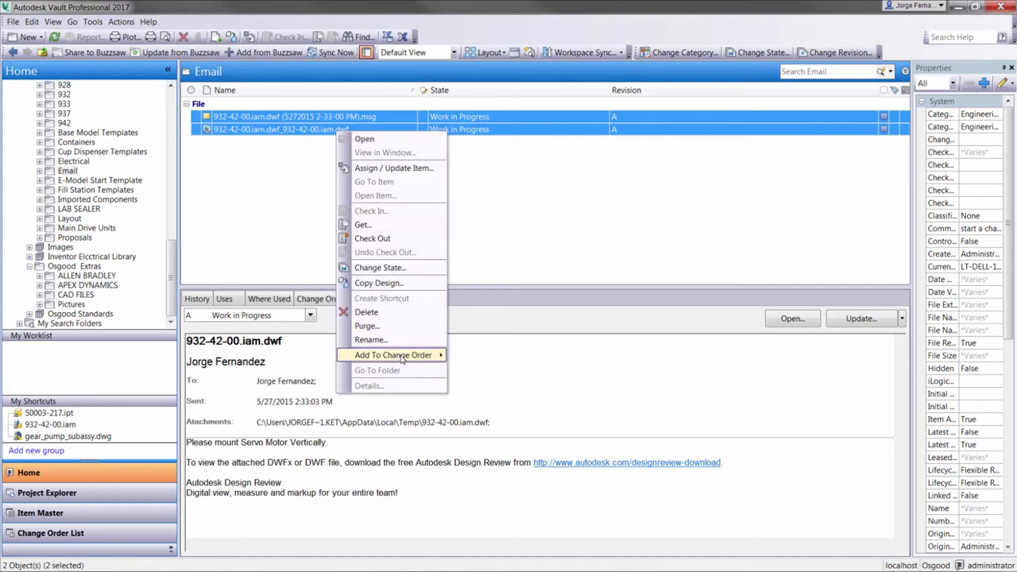
mouse_move(429, 355)
click(483, 356)
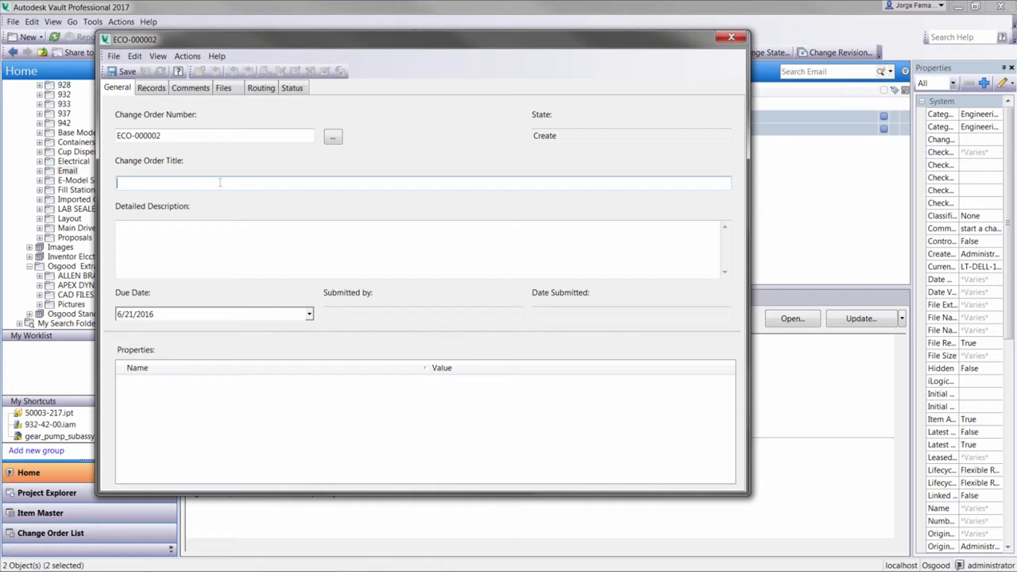
text(Mount Vertically)
click(119, 228)
text(Moun)
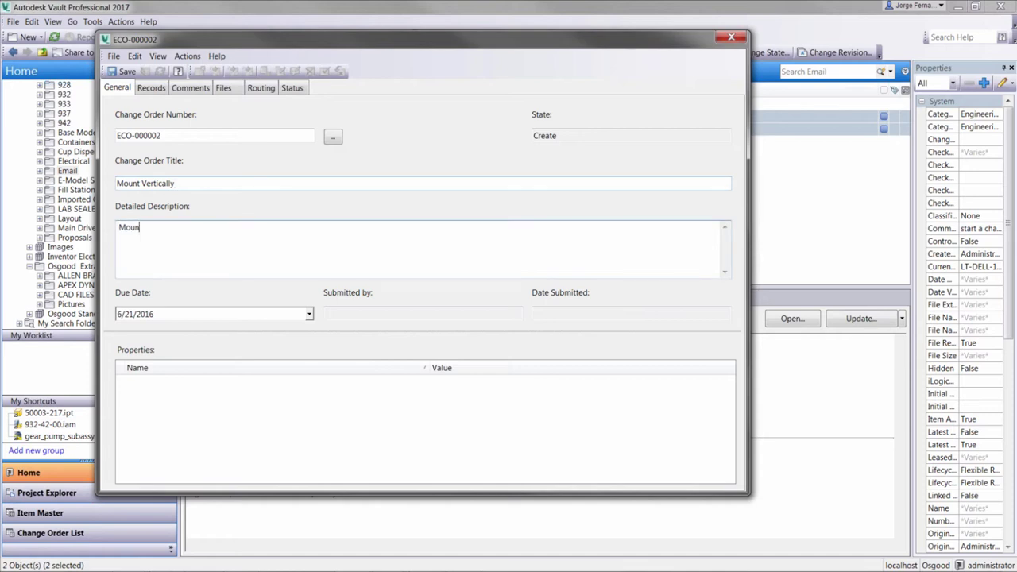
text(t Verticaly)
- Review the change order's records and files, preview the DWF markup, then view its status
click(159, 94)
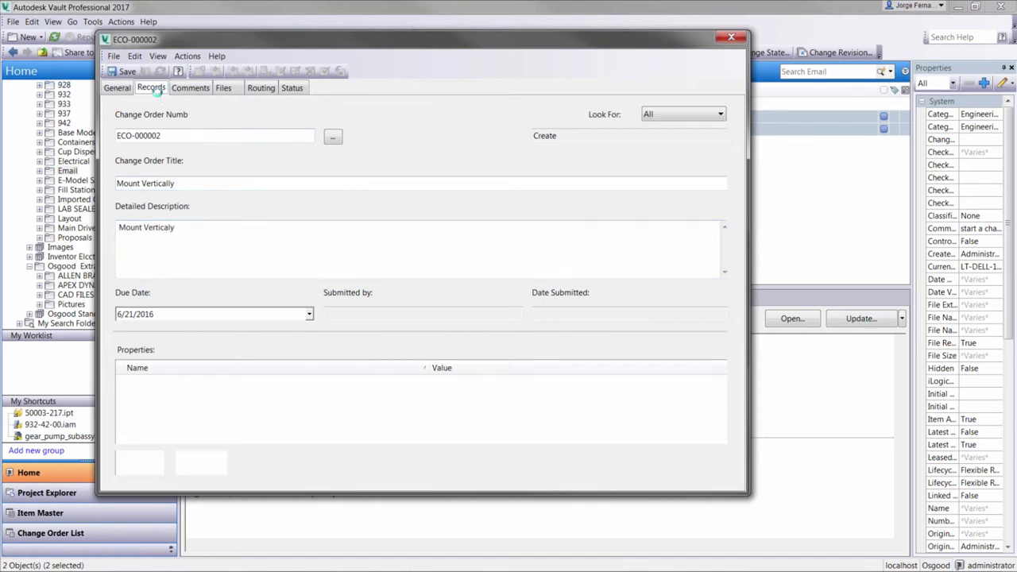
click(223, 91)
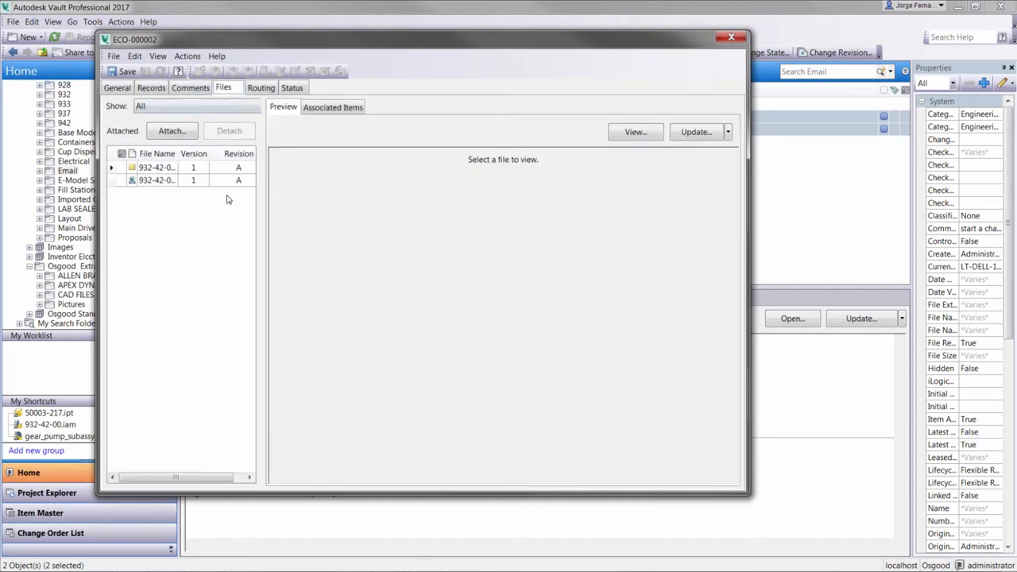
click(158, 181)
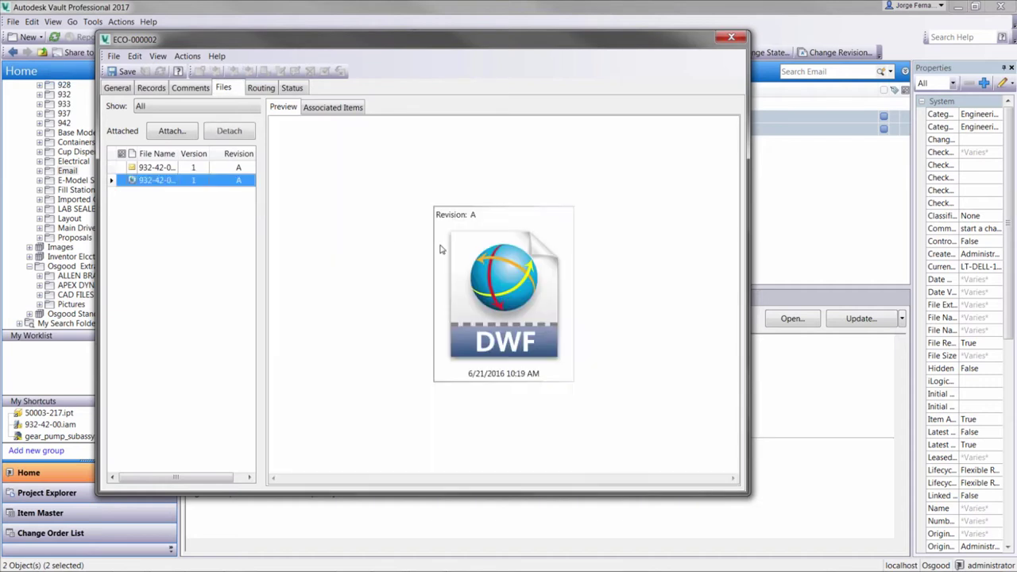
double_click(468, 254)
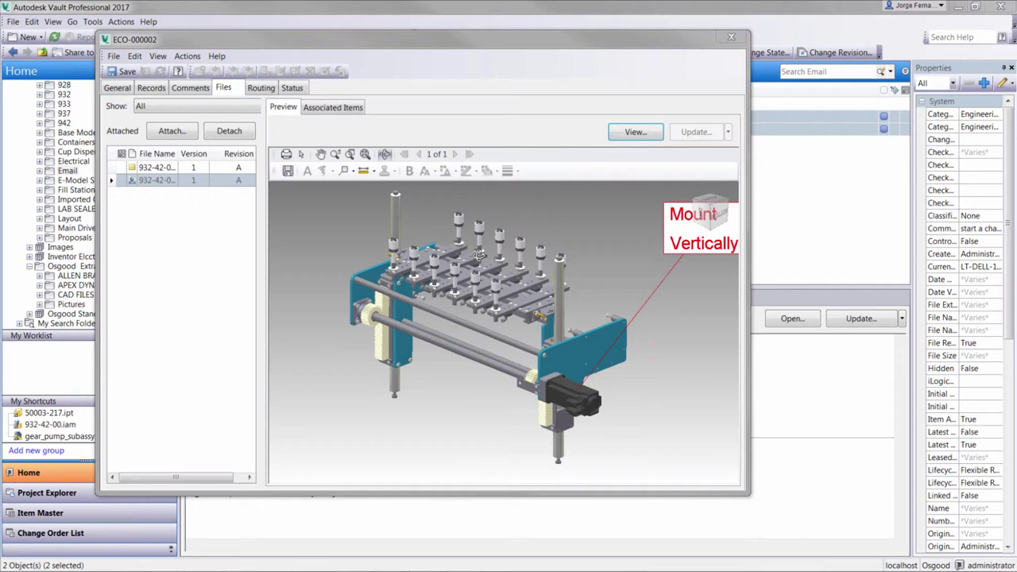
click(293, 88)
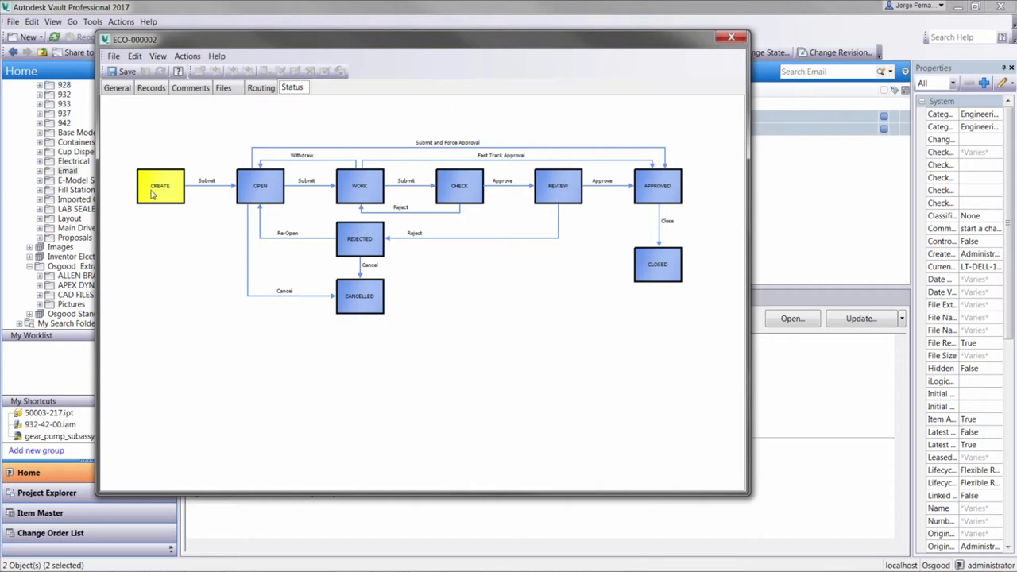
- Save ECO-000002, look over the submit dialog's comment and email tabs, then cancel
click(119, 73)
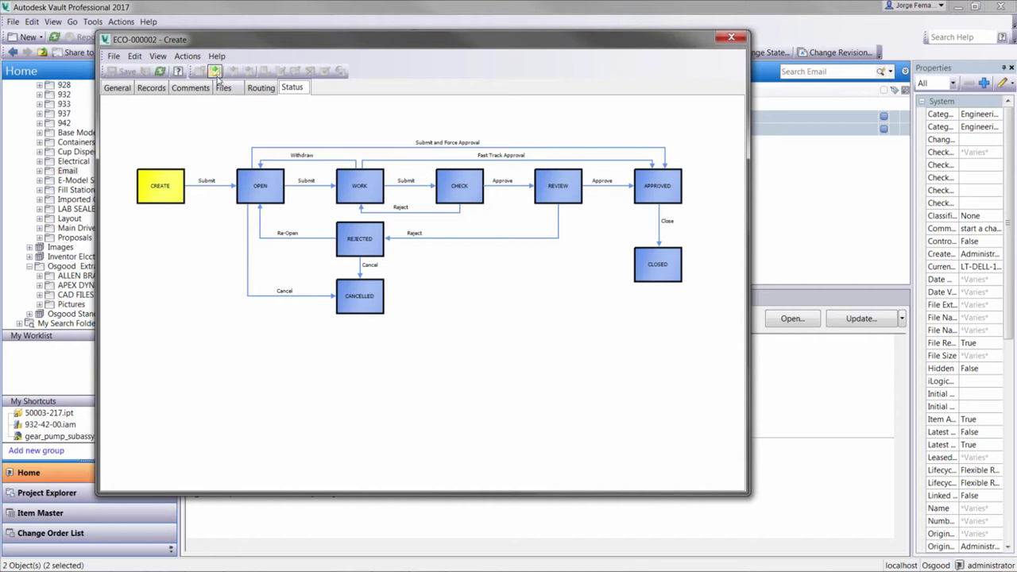
click(214, 72)
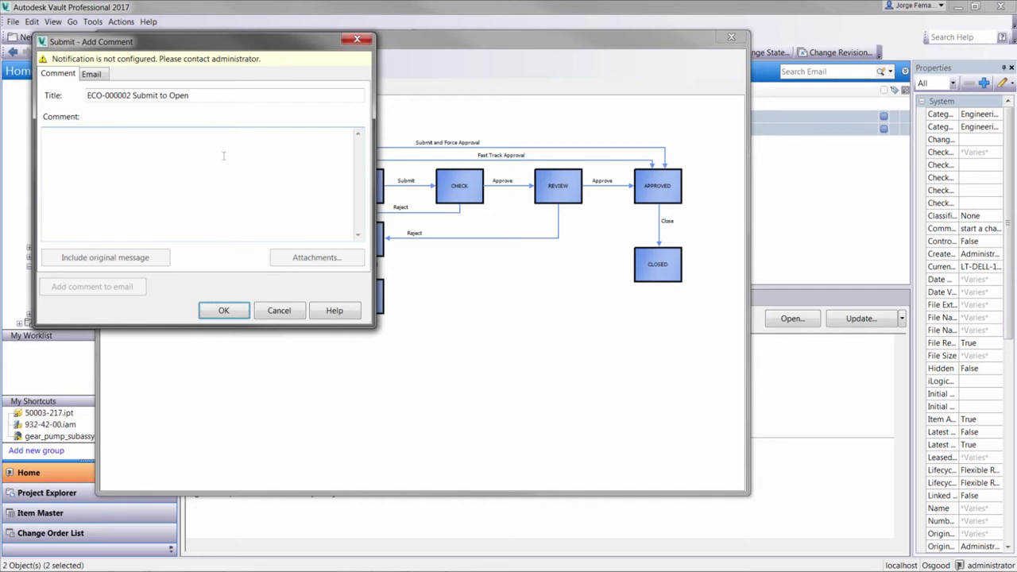
click(91, 77)
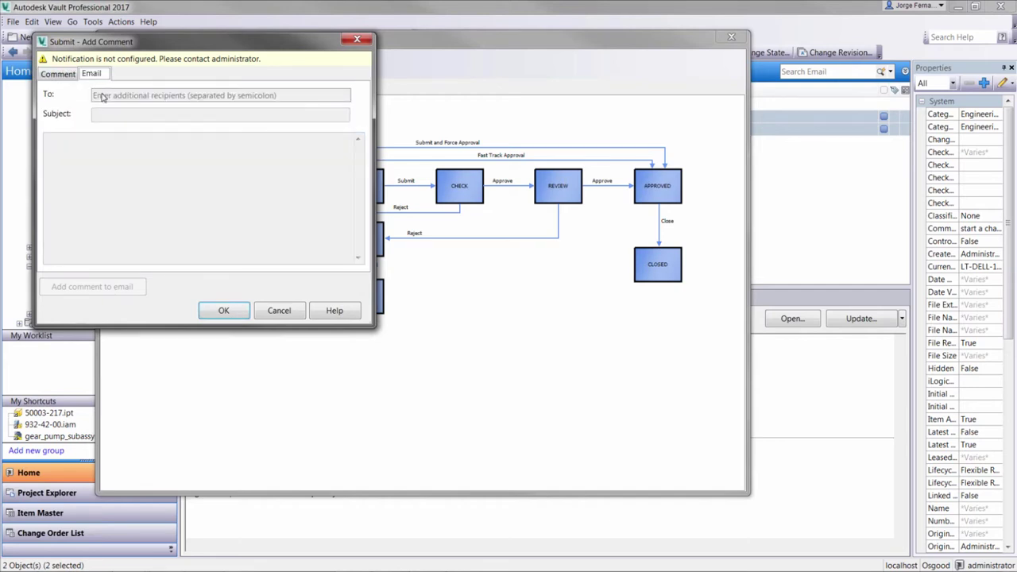
click(50, 76)
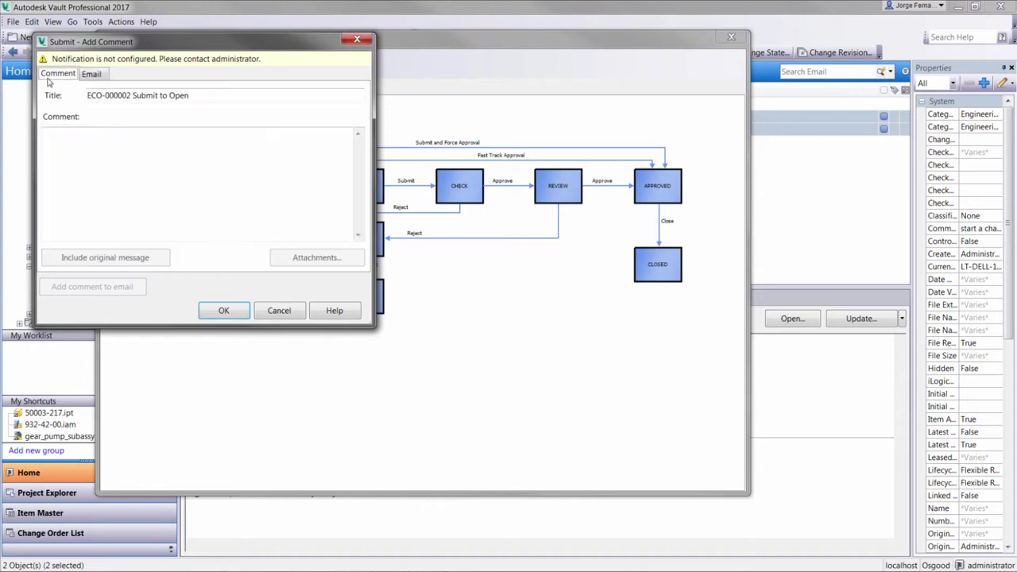
click(279, 312)
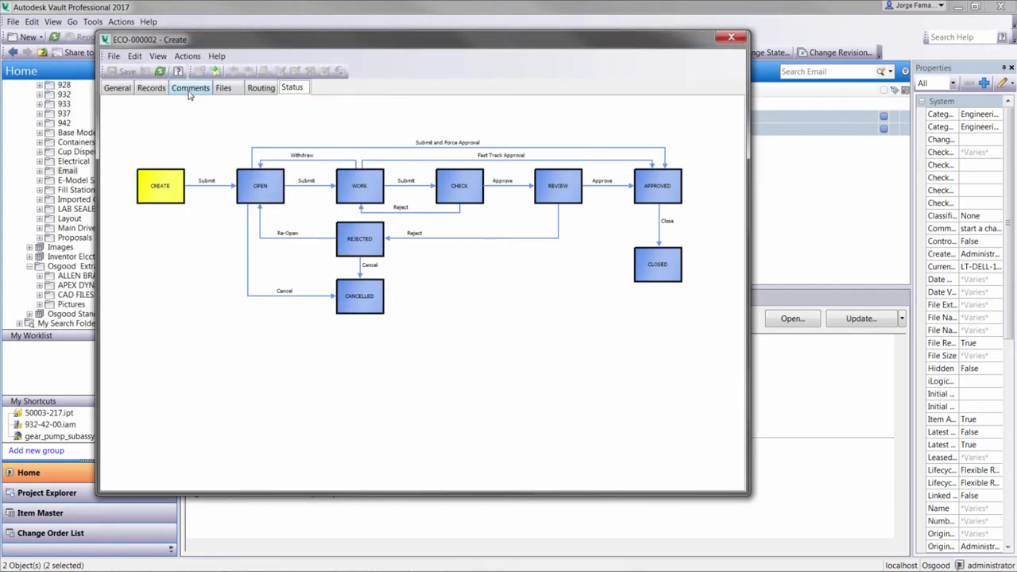
- Recheck the records, comments, files and status tabs, then submit ECO-000002 to Open again
click(161, 92)
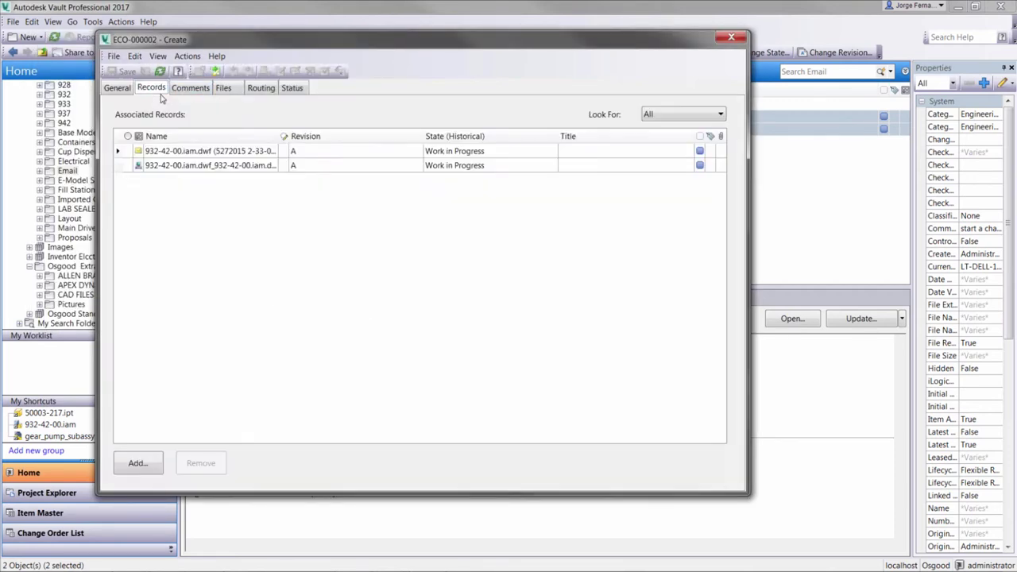
click(183, 93)
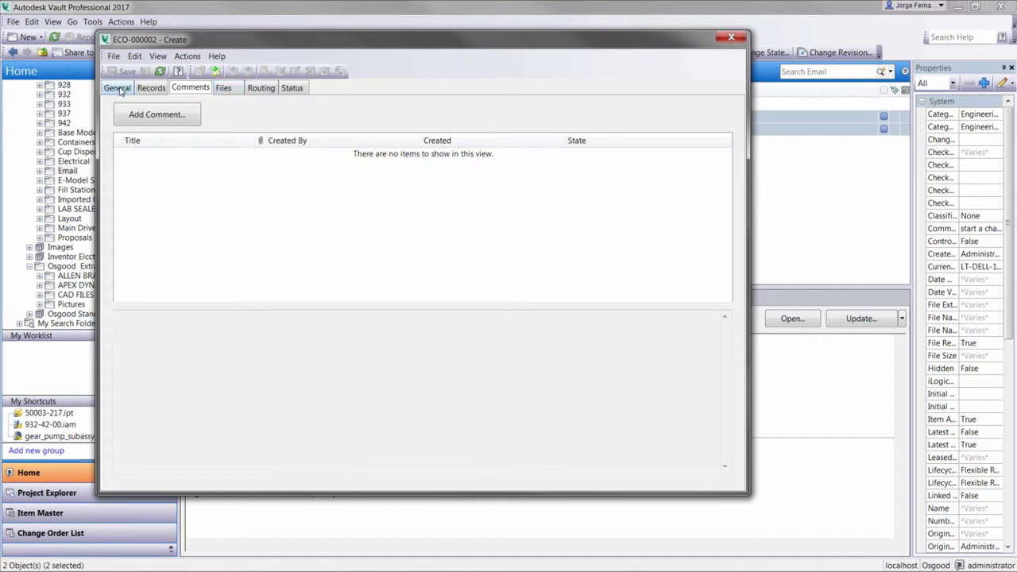
click(230, 93)
click(292, 89)
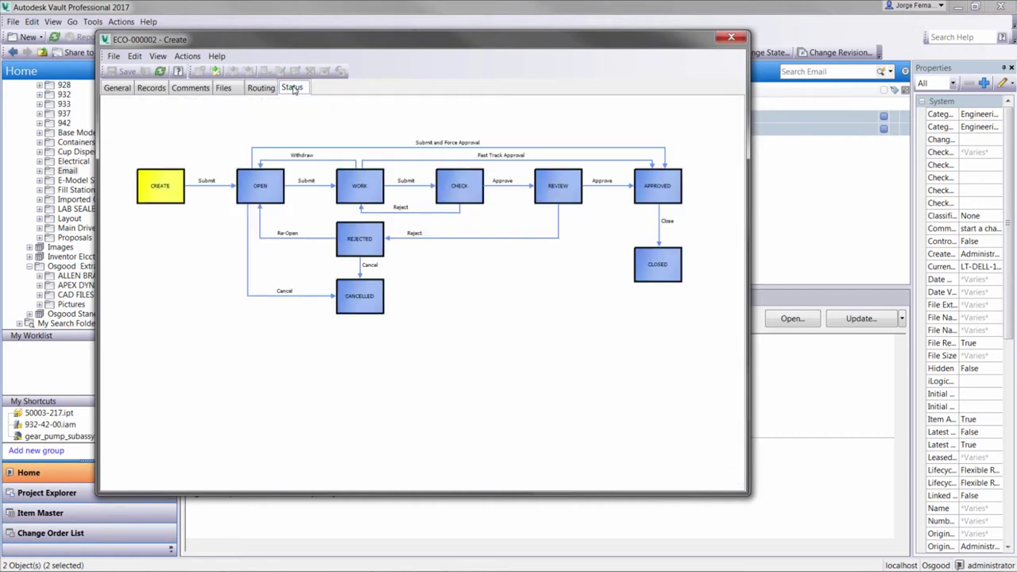
click(215, 71)
- Confirm the submission without a comment and open ECO-000002 from My Worklist
click(219, 311)
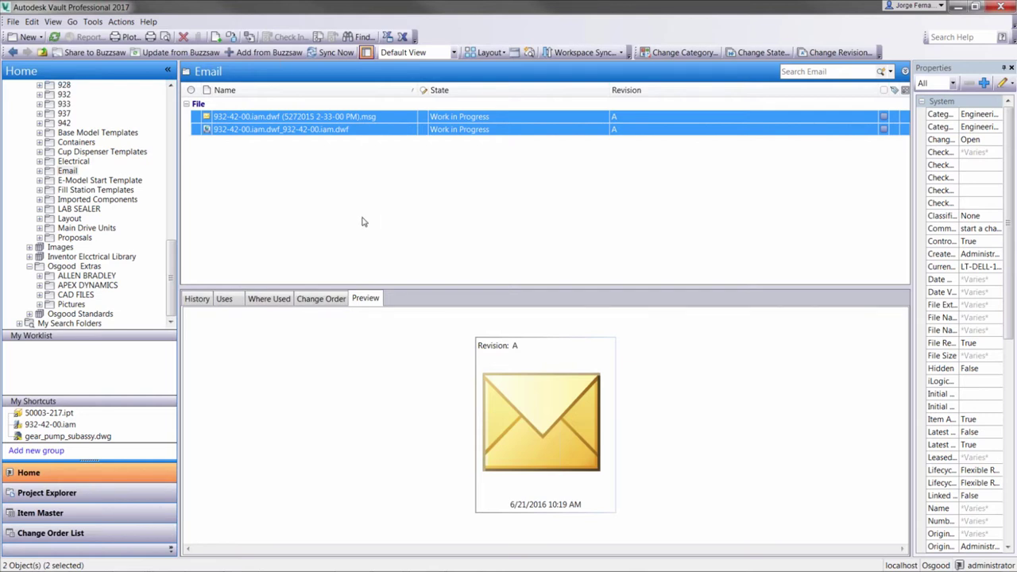
drag(169, 273, 179, 99)
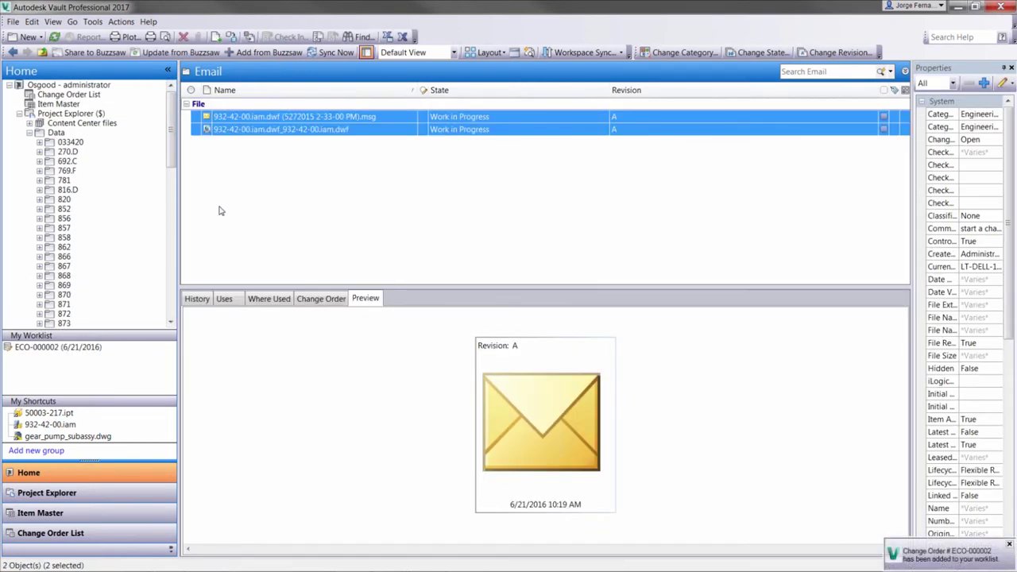
click(952, 560)
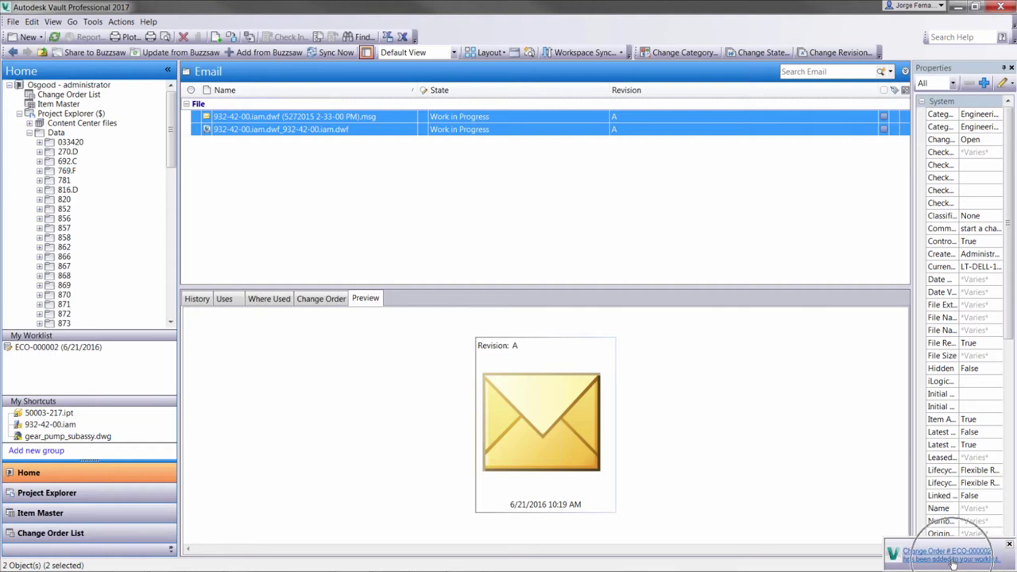
click(951, 561)
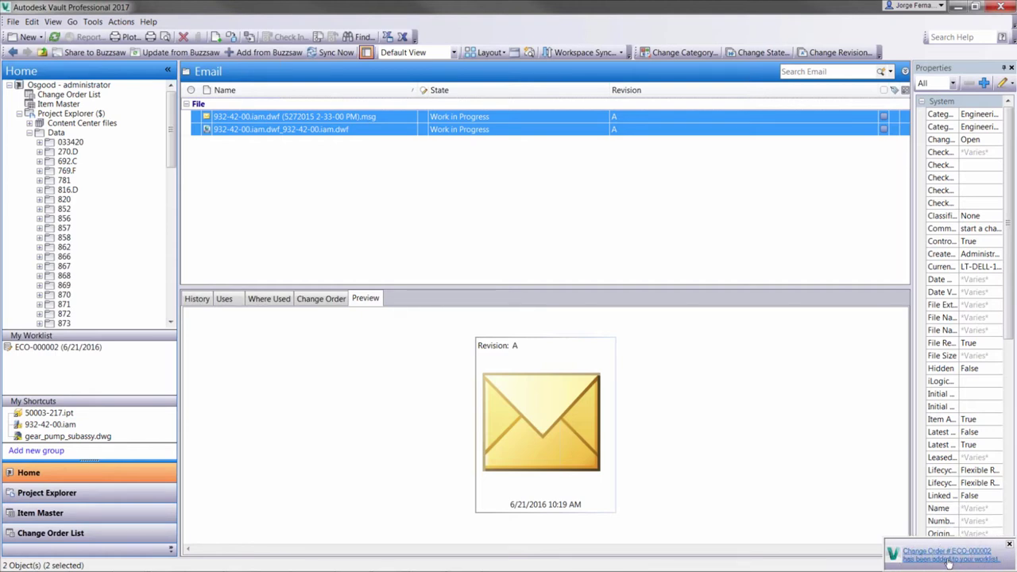
click(85, 351)
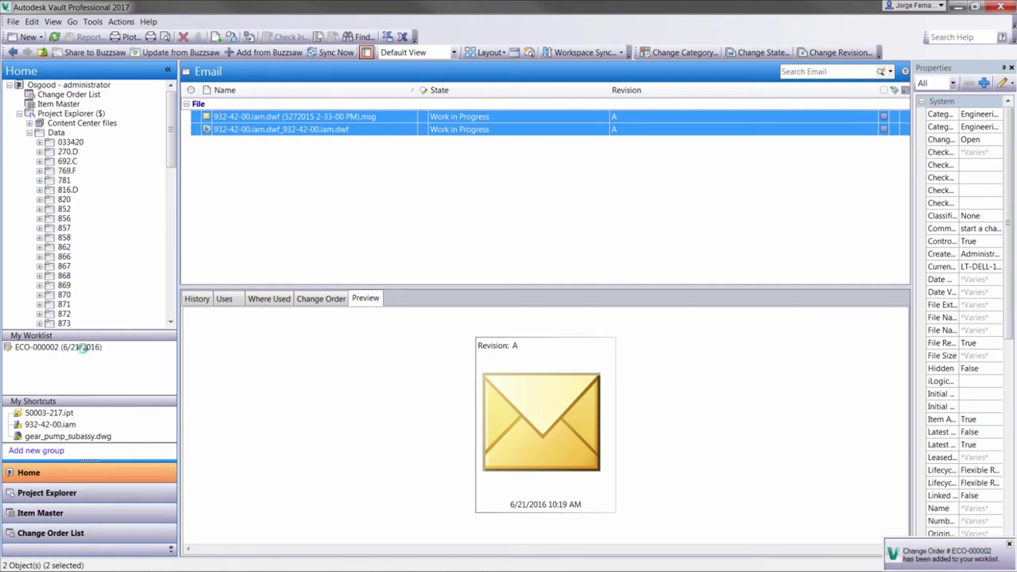
click(85, 352)
click(246, 181)
- Check ECO-000002's comments, then preview its attached DWF showing the Mount Vertically callout
click(269, 183)
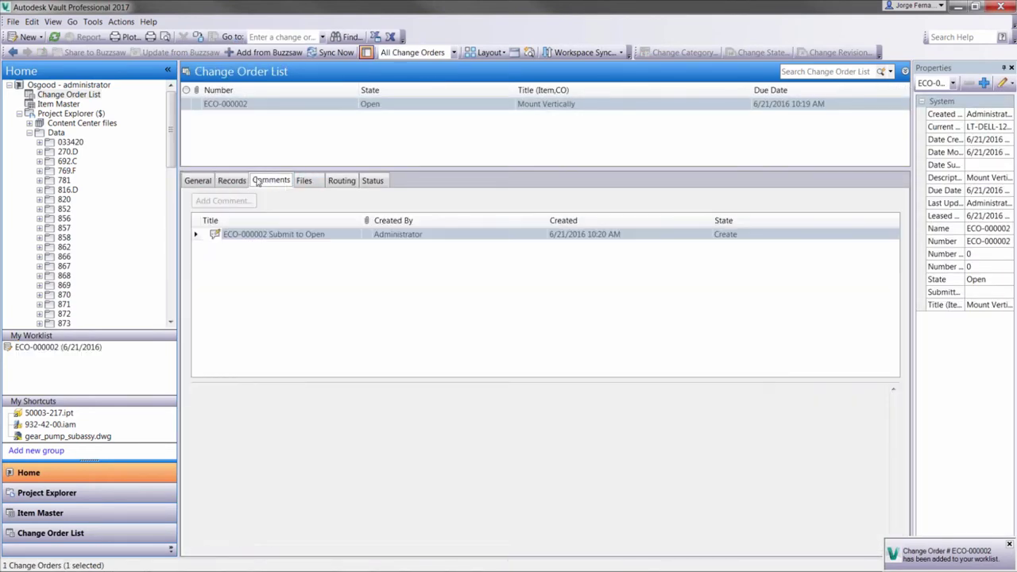
click(303, 182)
click(244, 270)
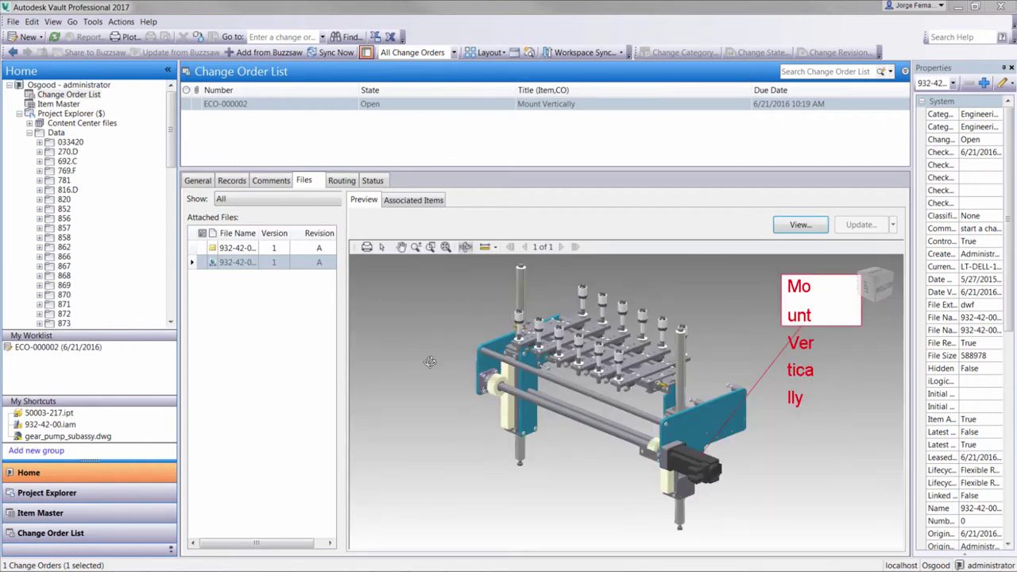
- Open AB for 332-932.xlsx from the Osgood Extras folder, checking it out
click(30, 133)
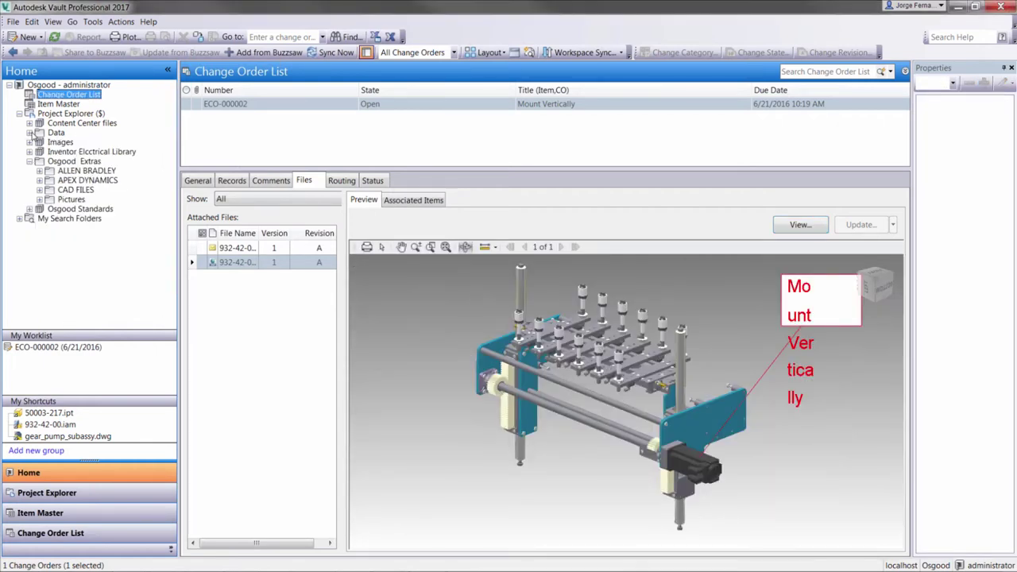
click(64, 163)
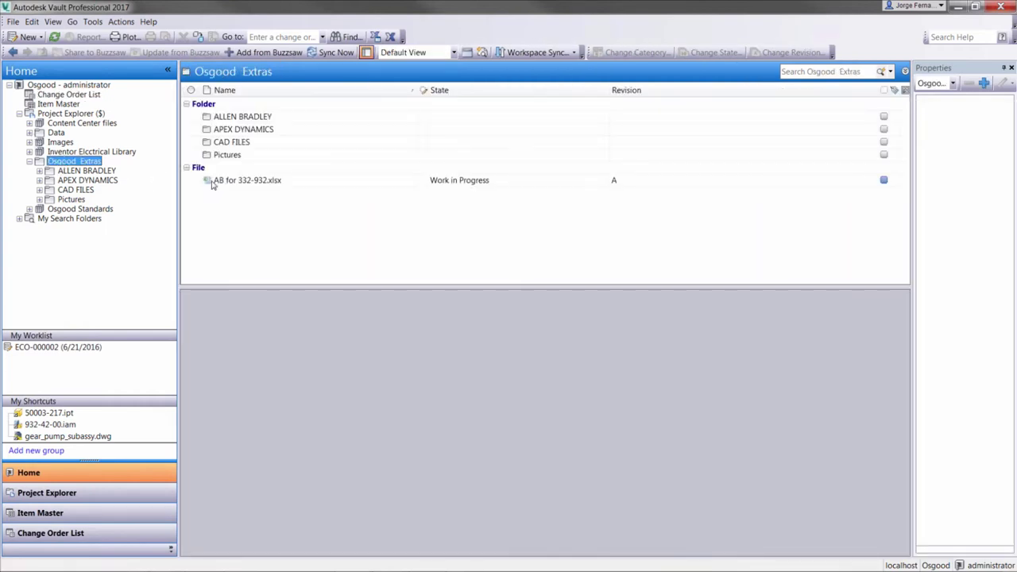
click(242, 181)
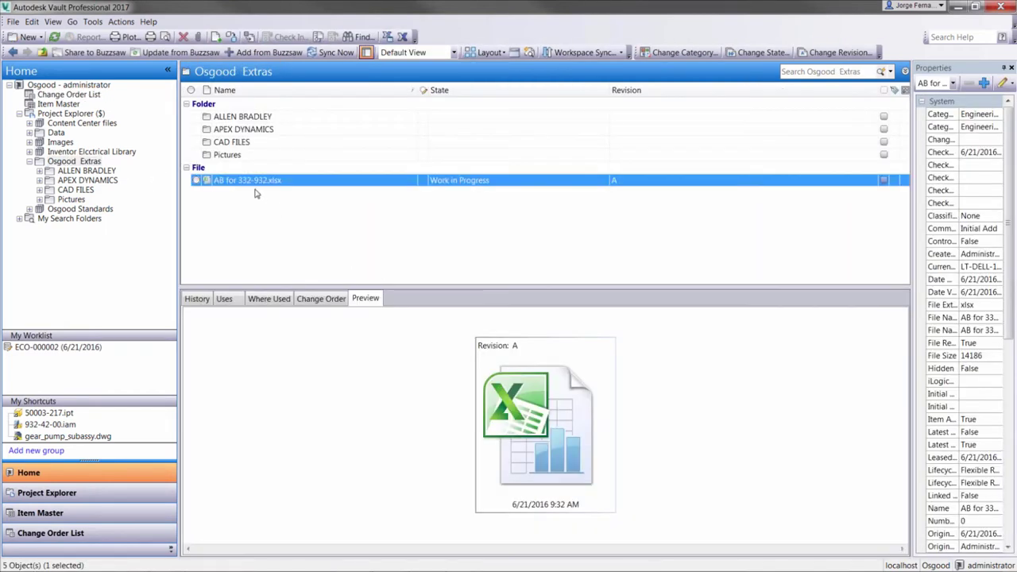
double_click(256, 182)
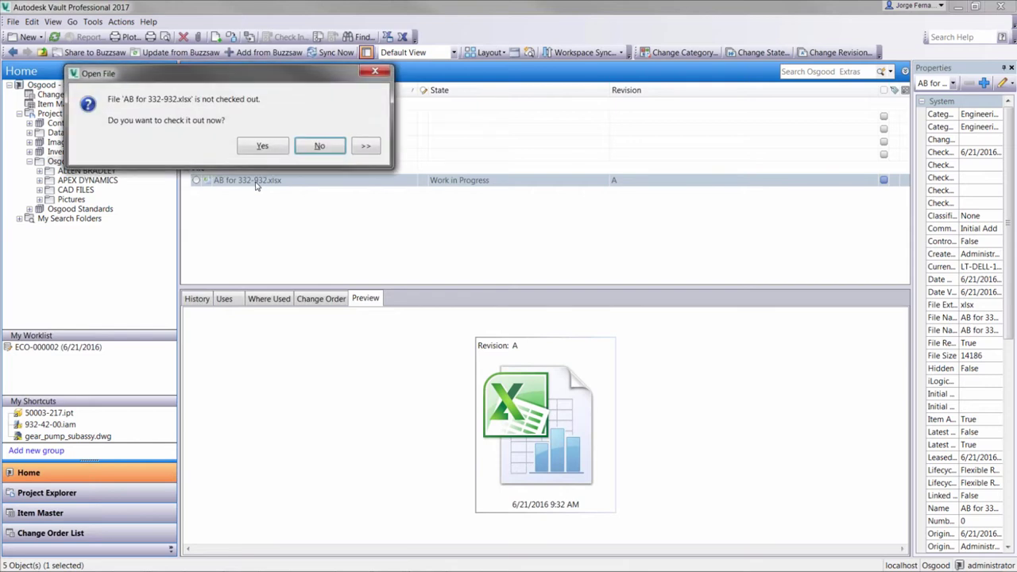
click(262, 146)
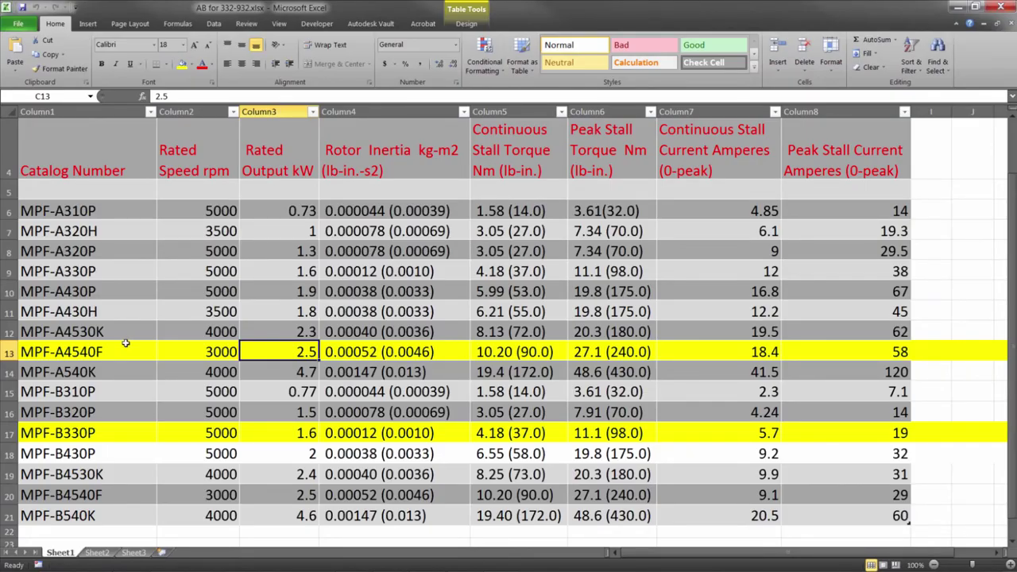
- Fill the MPF-A430P row (row 10) yellow, log in to the vault, and close Excel
click(9, 292)
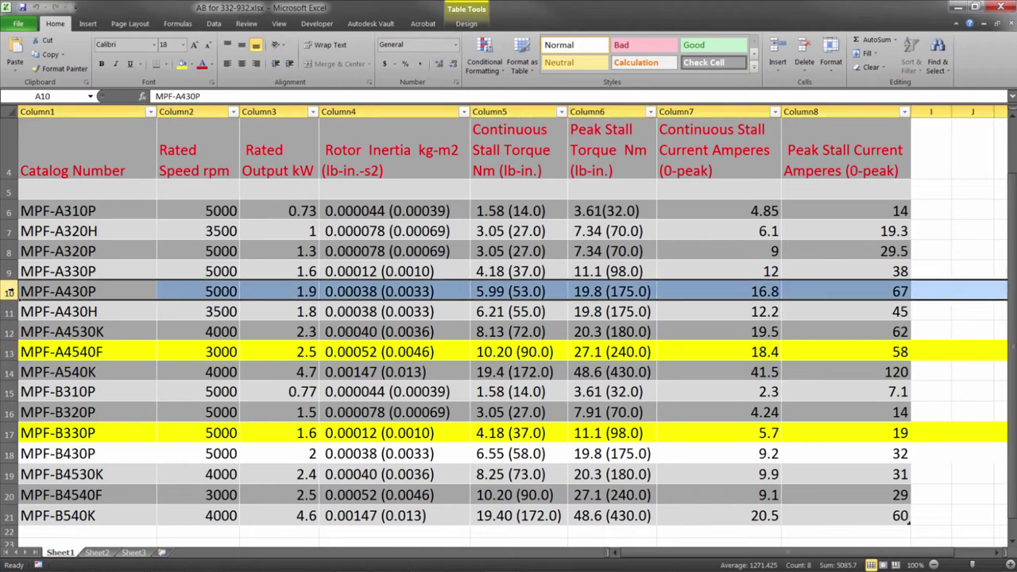
click(181, 63)
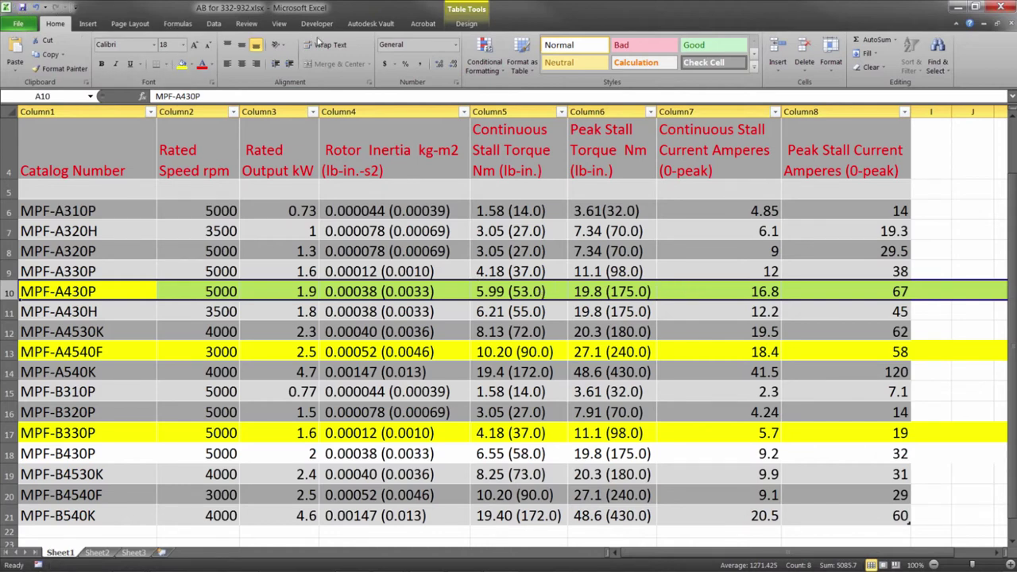
click(371, 23)
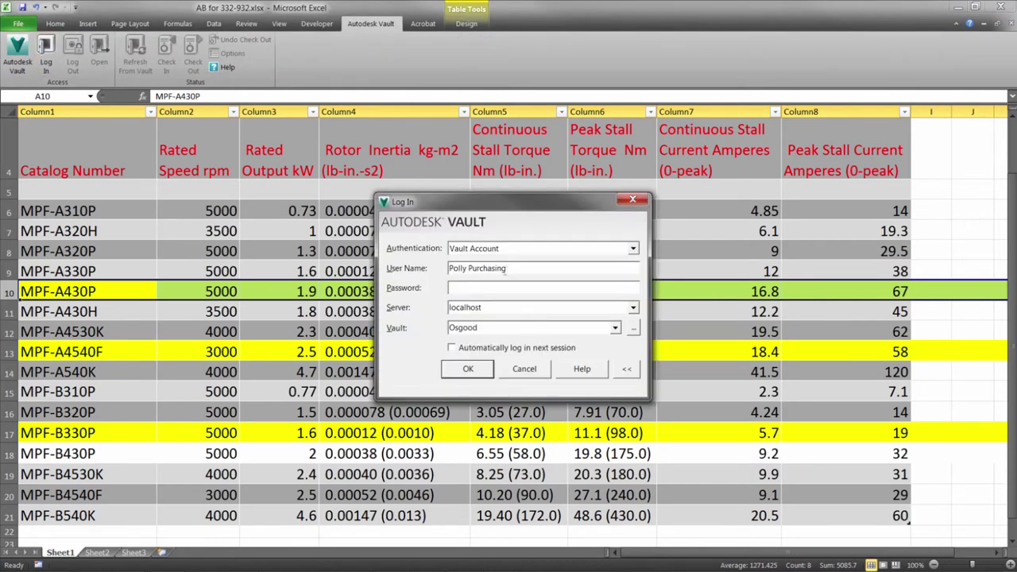
click(463, 372)
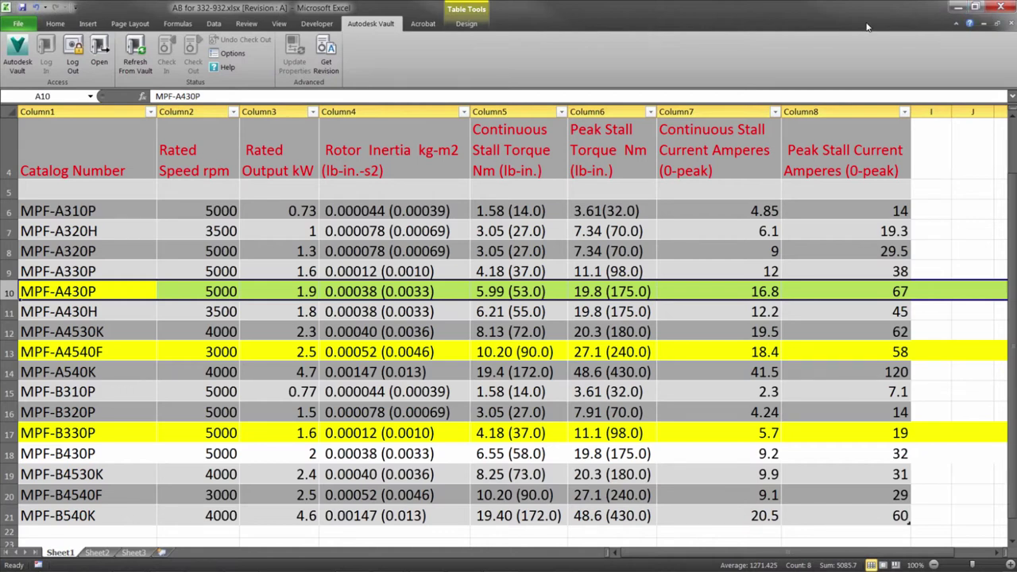
click(1000, 7)
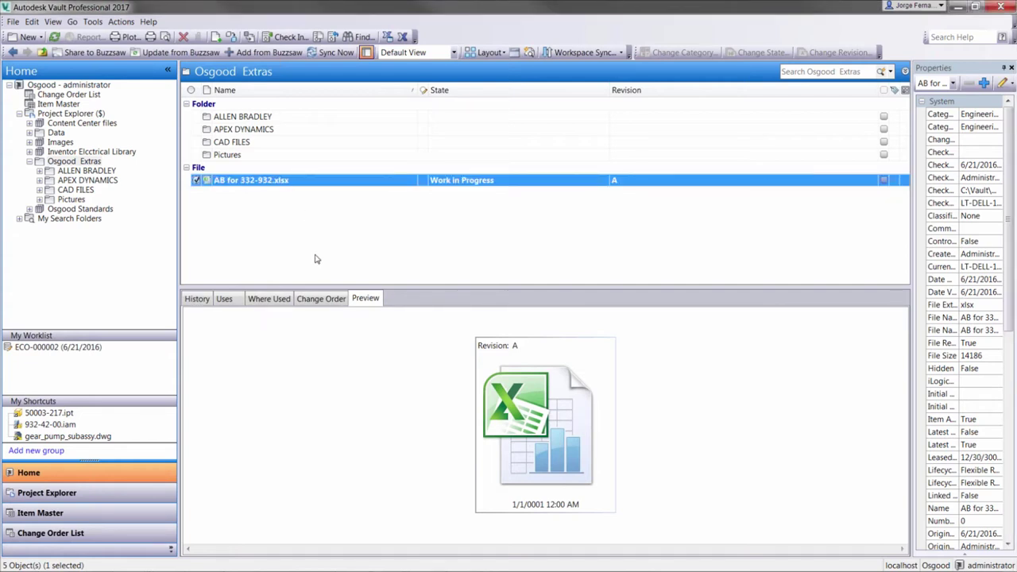
- Check AB for 332-932.xlsx back in to the vault
click(321, 299)
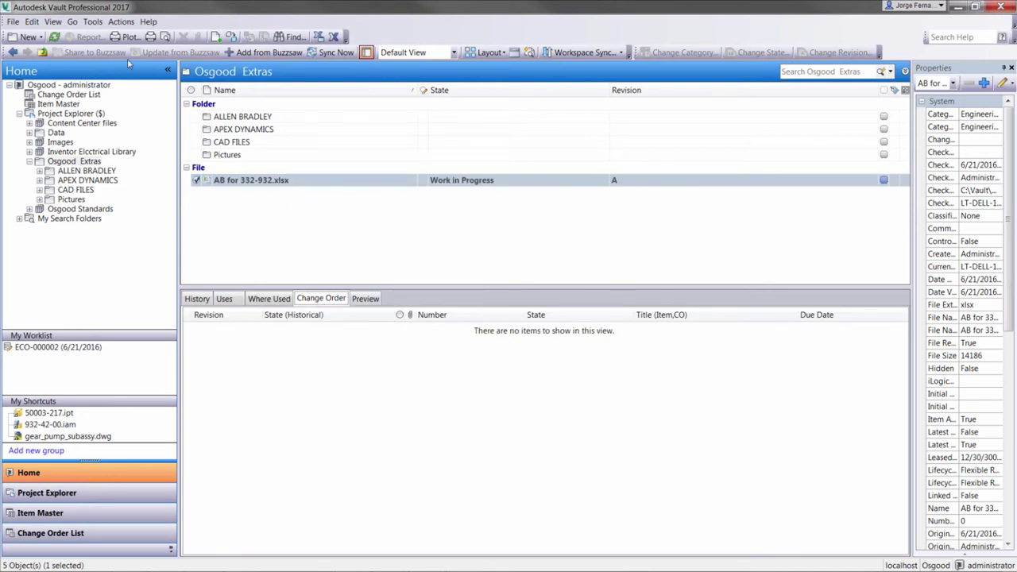
right_click(261, 188)
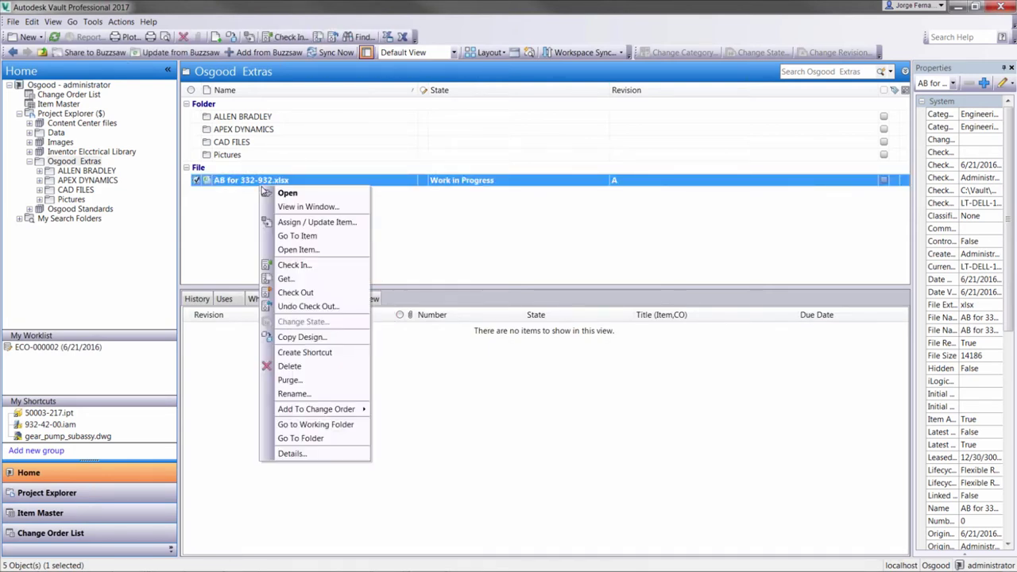
click(294, 265)
click(495, 504)
- Attach the spreadsheet to the existing change order ECO-000002
right_click(259, 186)
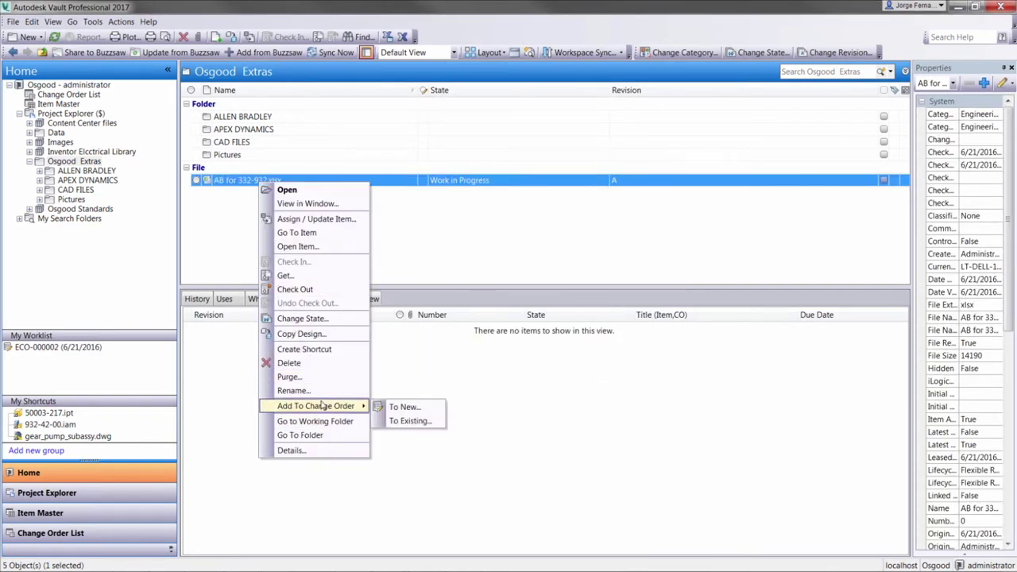
click(409, 420)
click(403, 153)
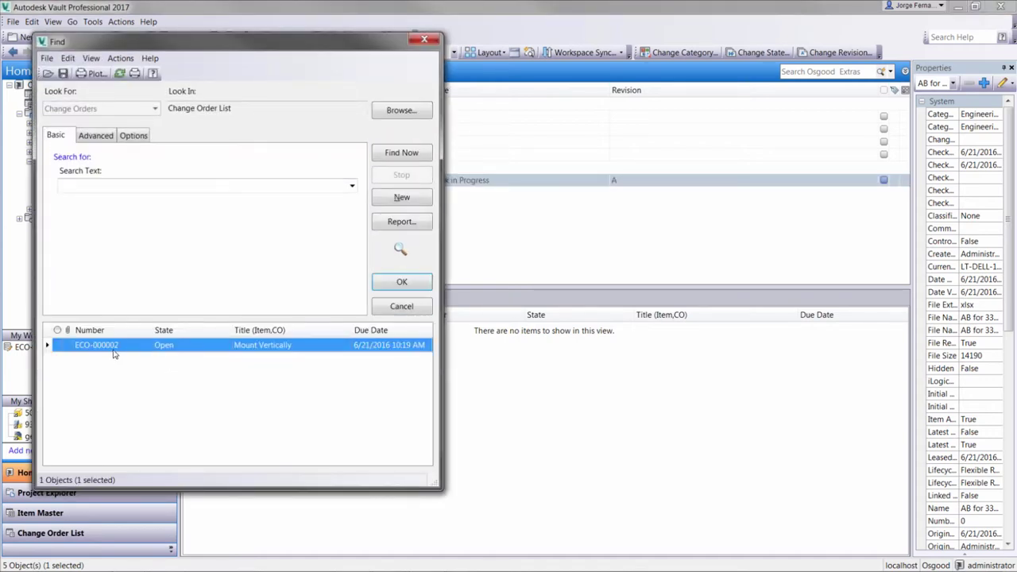
double_click(114, 353)
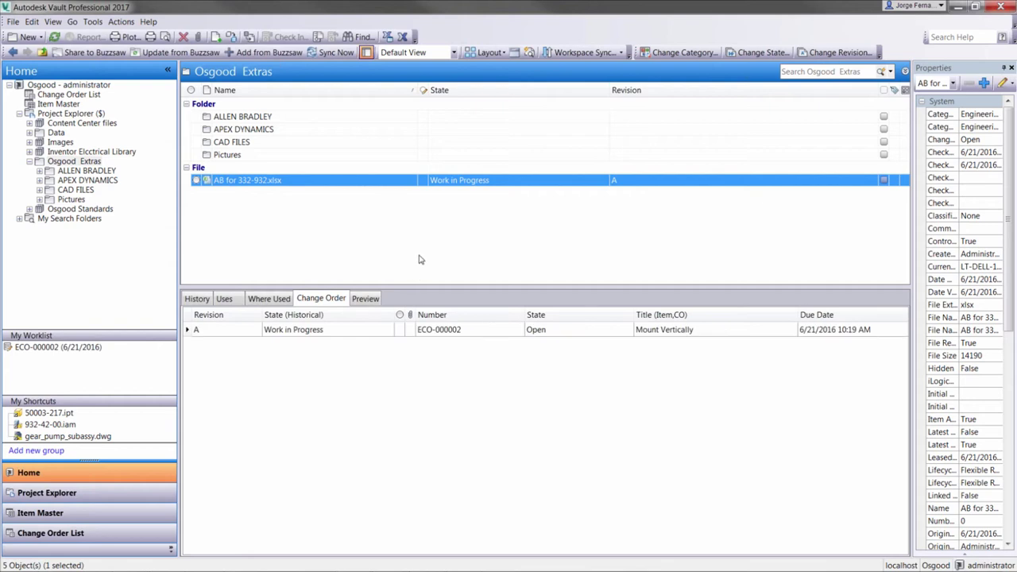
click(304, 337)
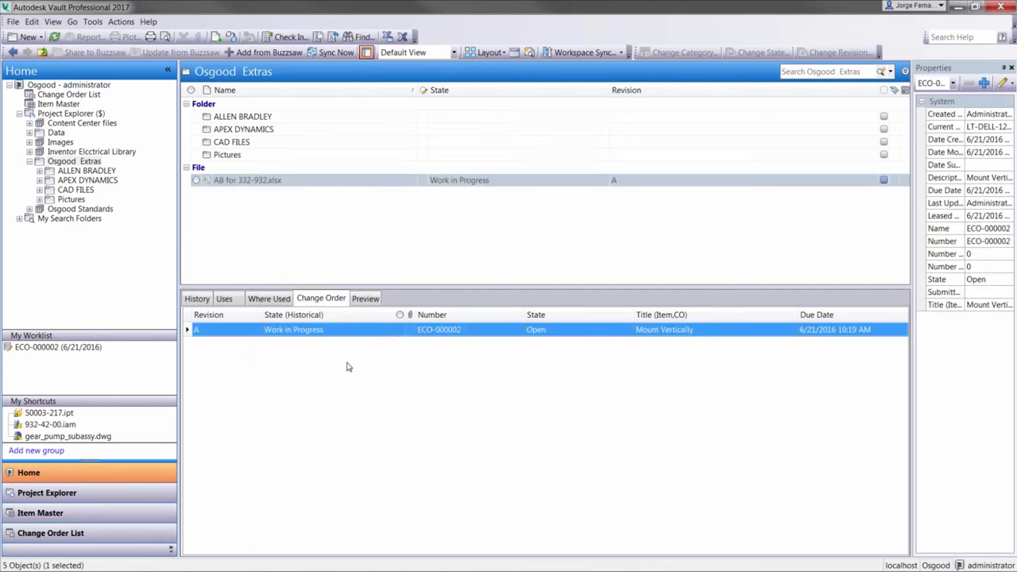
click(334, 234)
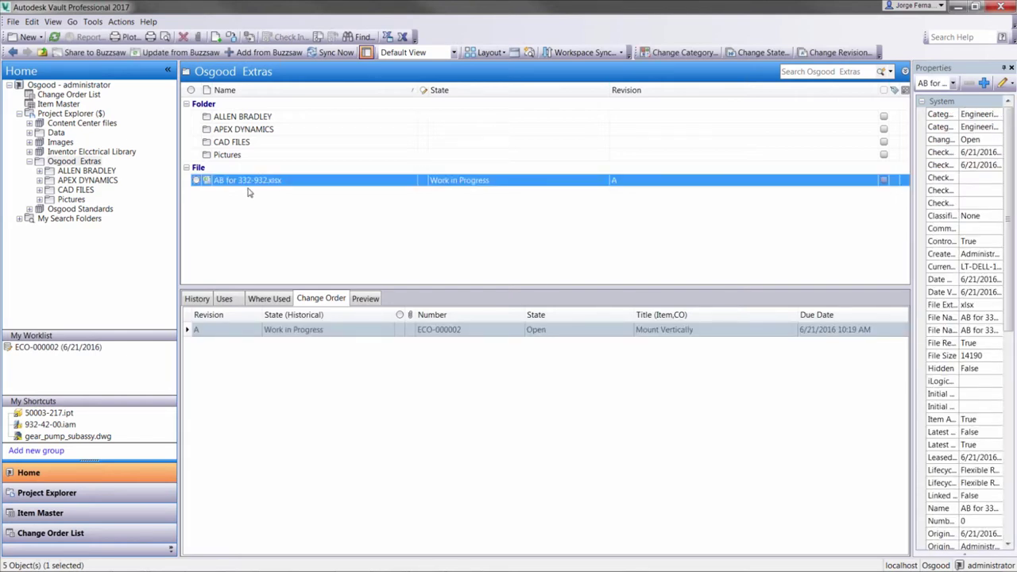
- Submit ECO-000002 from Open to Work and verify its state on the lifecycle diagram
right_click(293, 336)
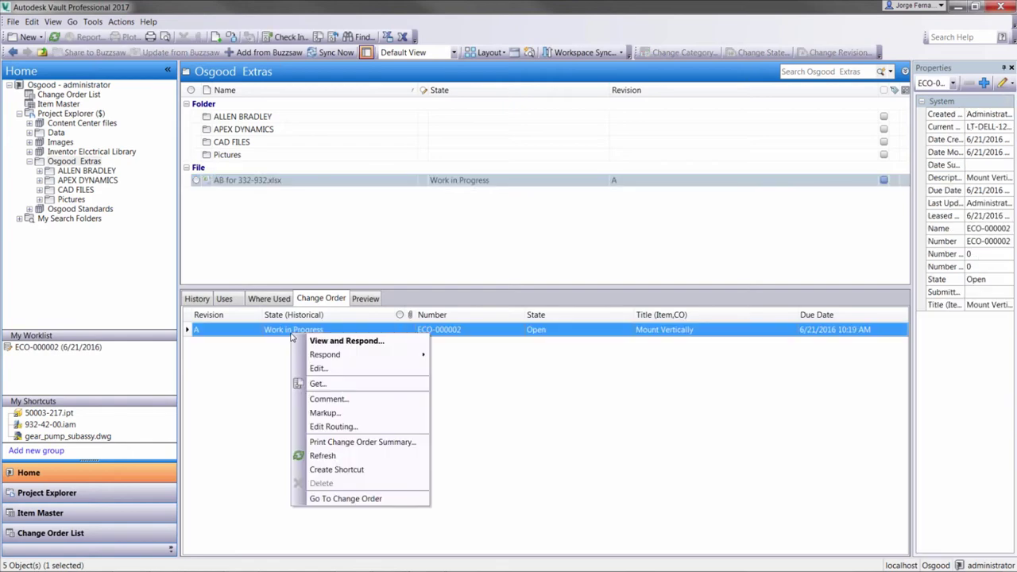
click(317, 368)
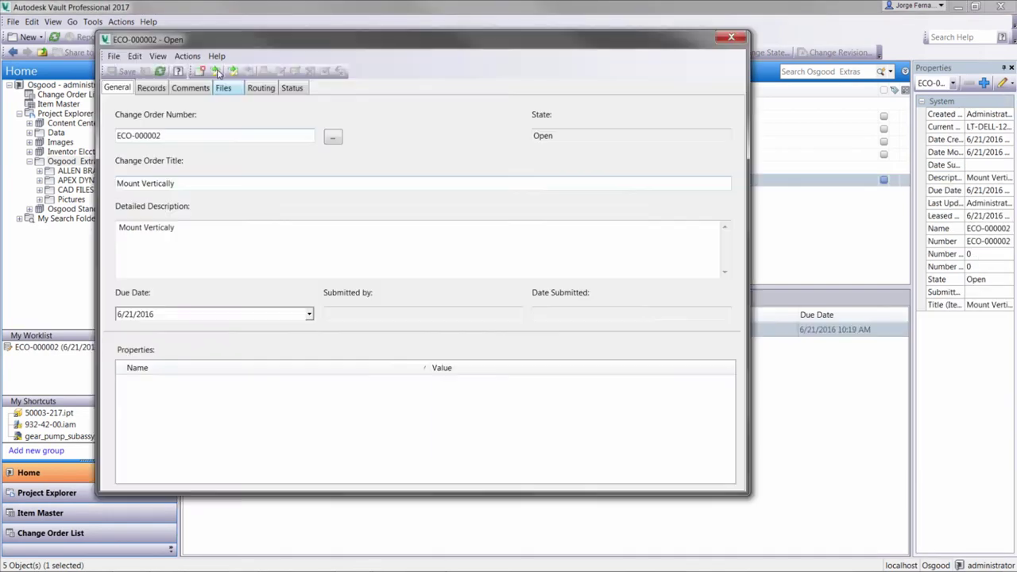
click(292, 87)
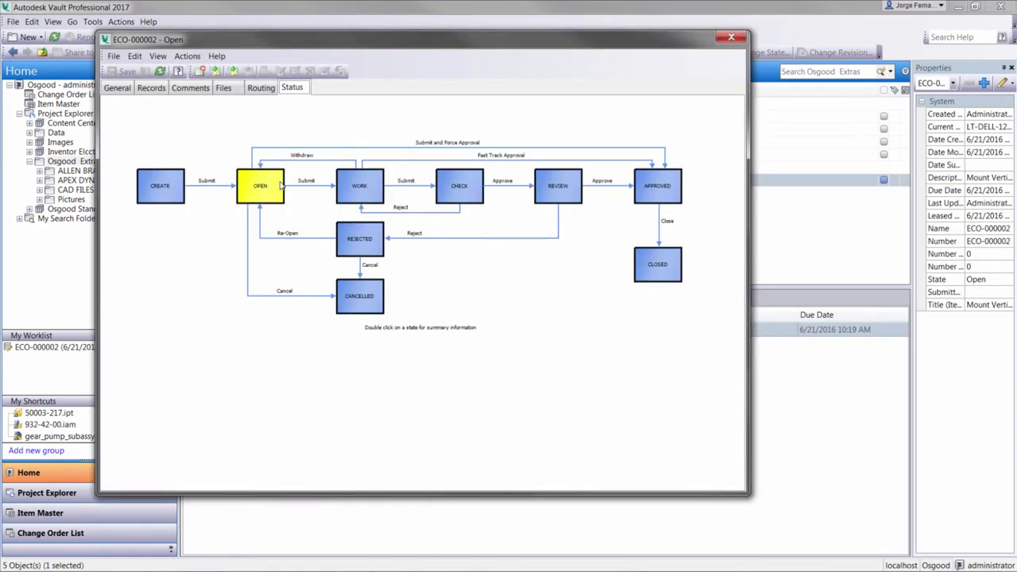
click(215, 71)
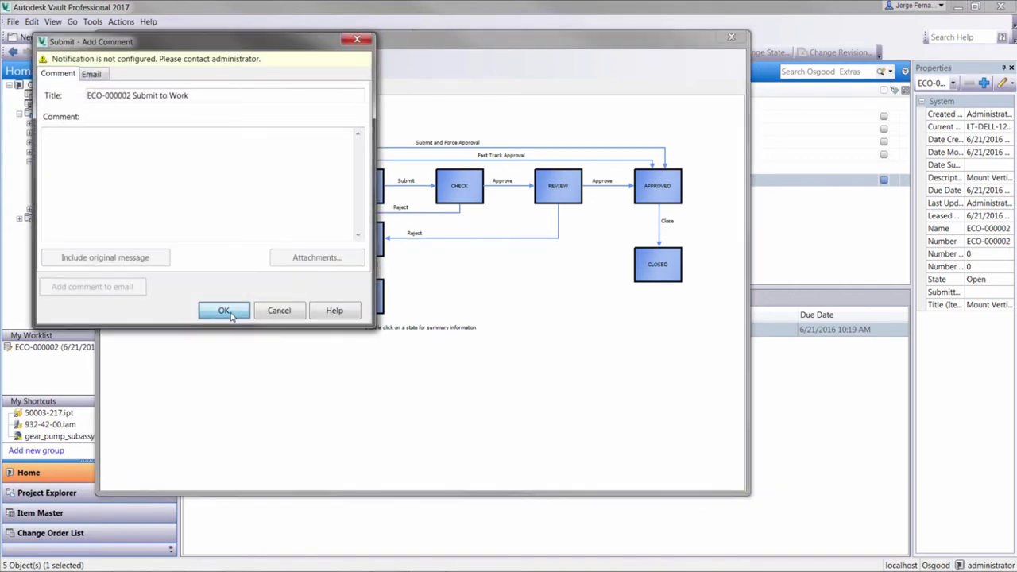
click(226, 311)
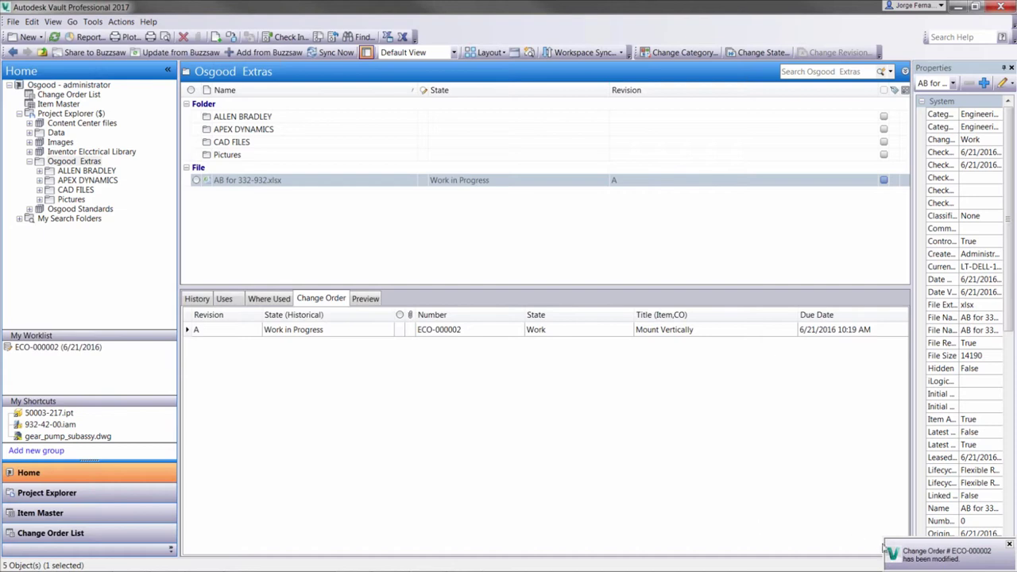
double_click(49, 347)
click(370, 180)
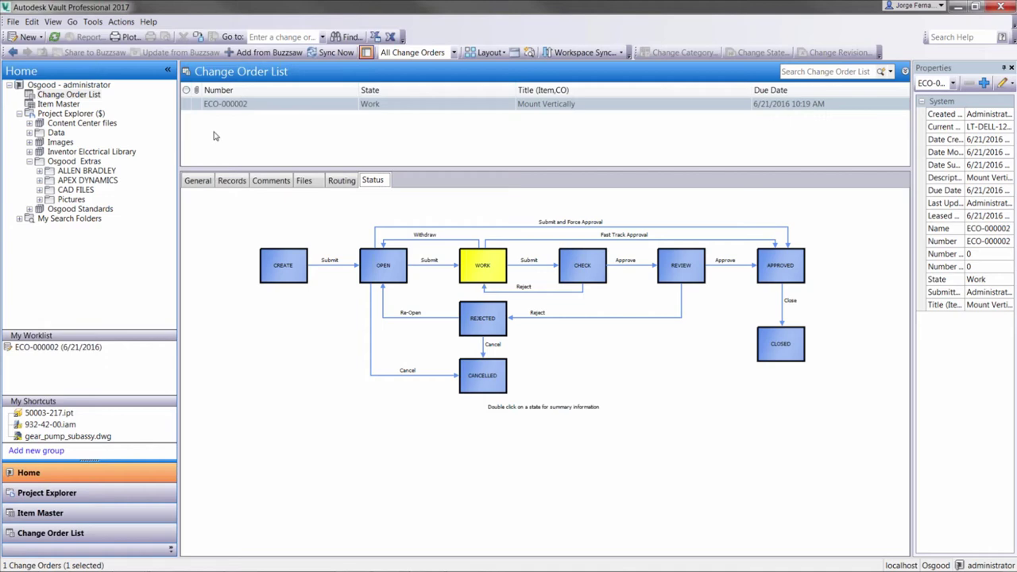
- Select 932-42-00.iam in folder 932 and bring up its context menu
click(55, 136)
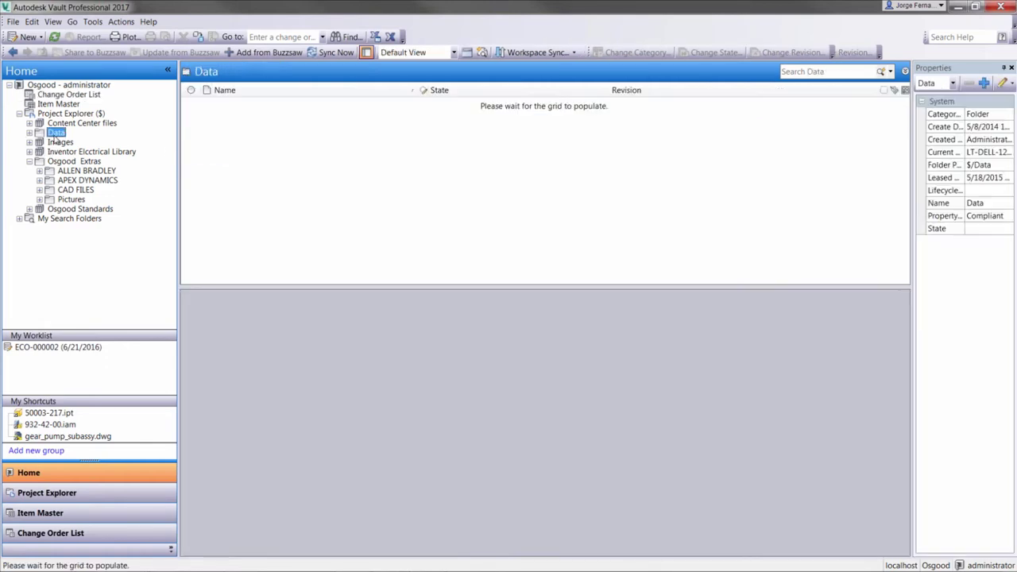
click(51, 425)
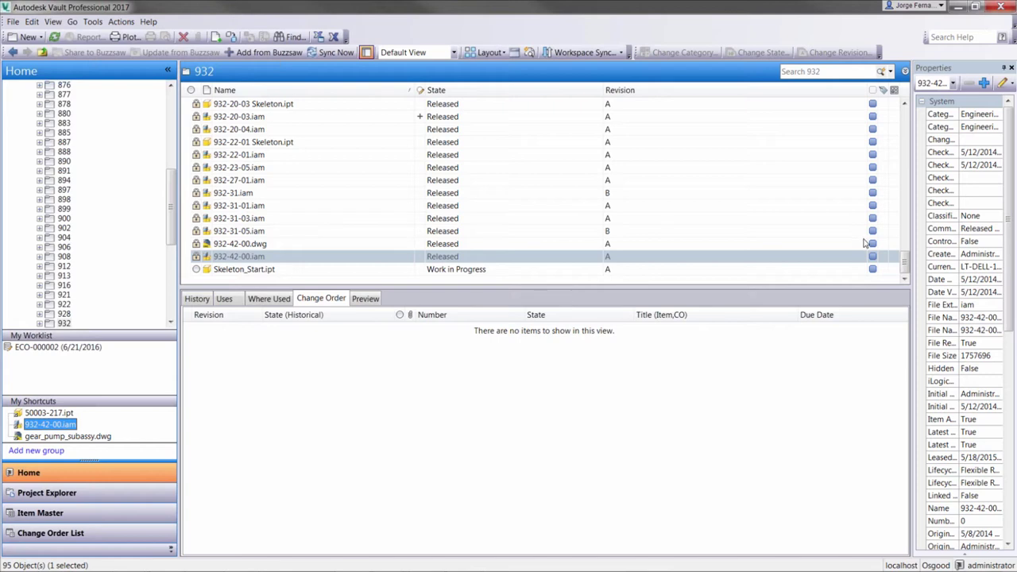
click(246, 262)
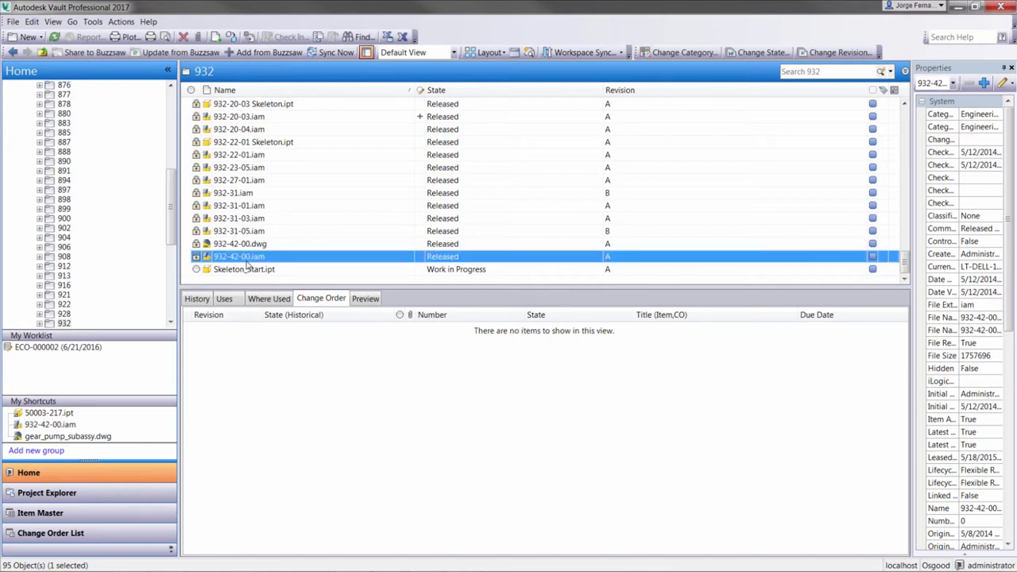
right_click(246, 266)
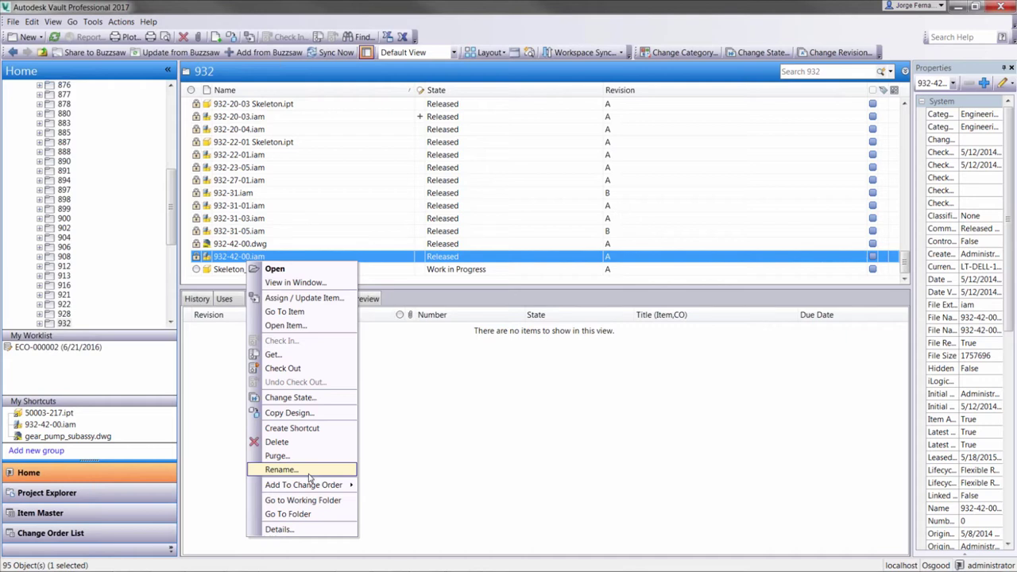
- Start Copy Design on 932-42-00.iam and bring up the options for 71260-121.ipt
click(289, 413)
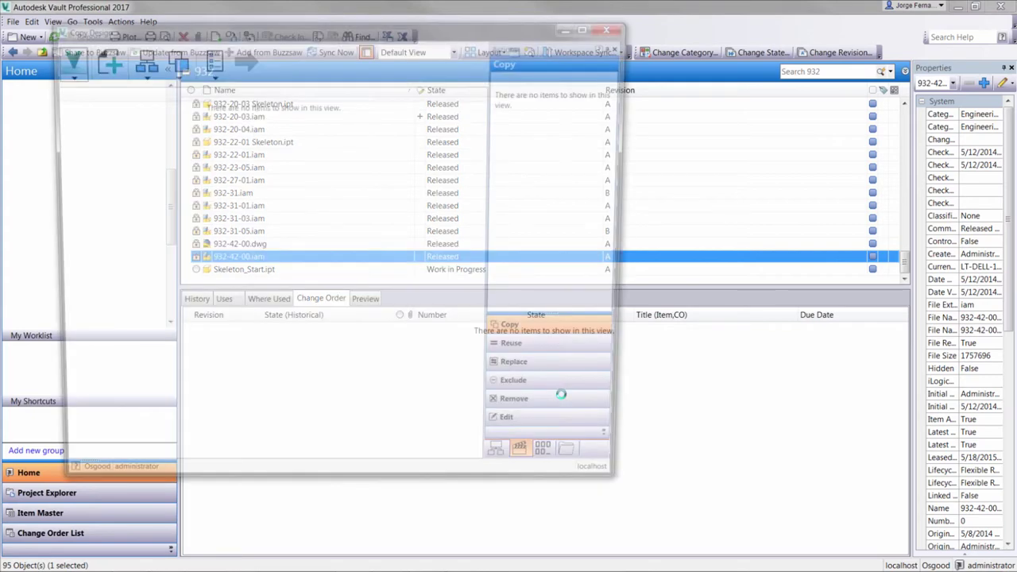
click(123, 449)
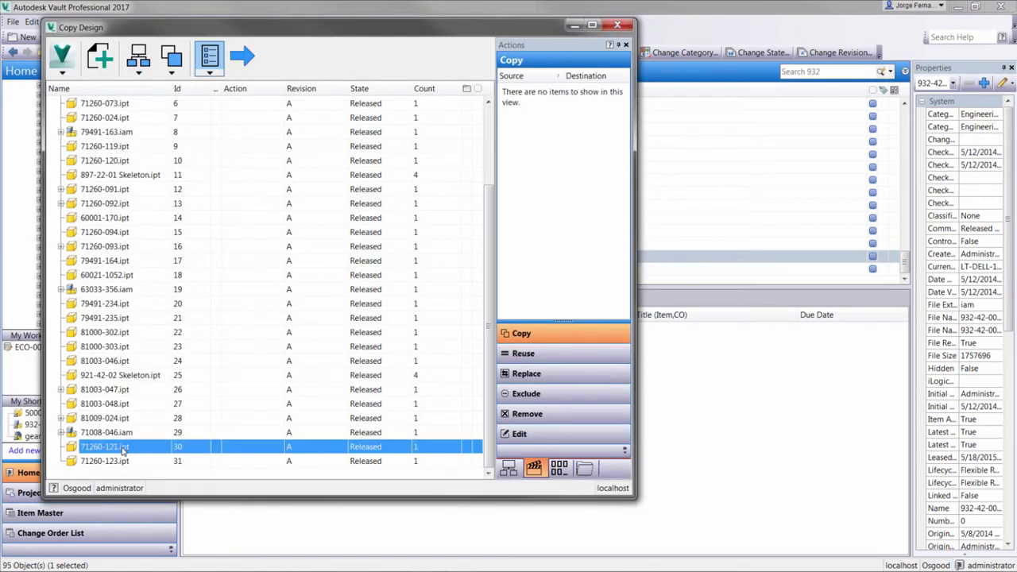
right_click(123, 450)
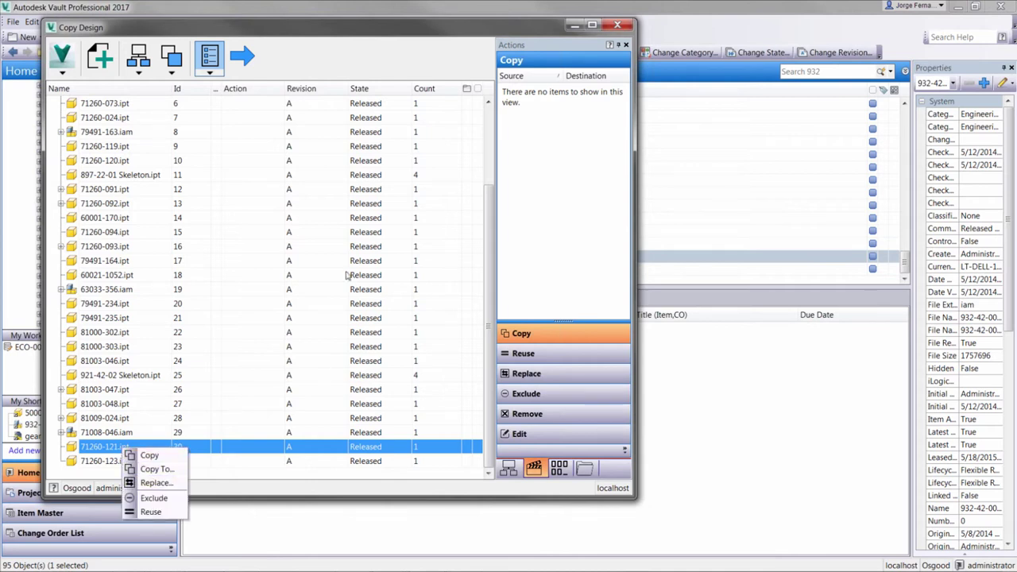
- Choose a replacement for 71260-121.ipt, browsing to folder Data > 932 > 22
click(156, 482)
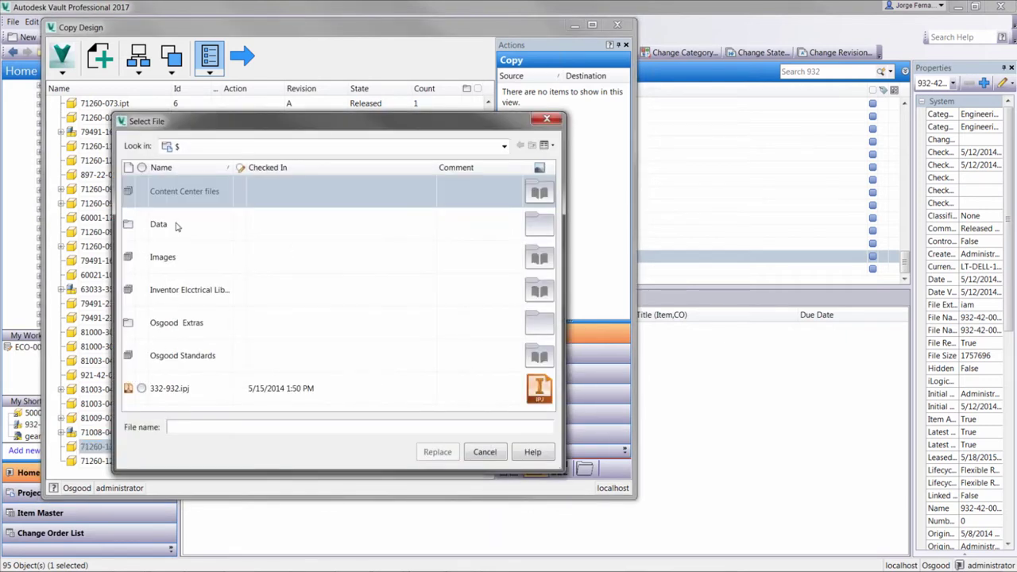
double_click(176, 227)
click(200, 255)
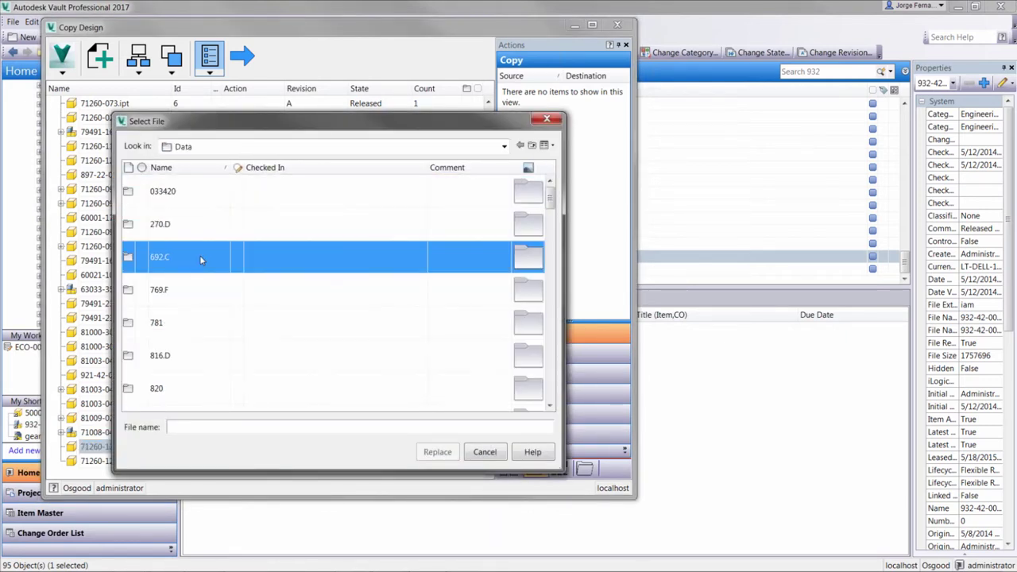
text(890)
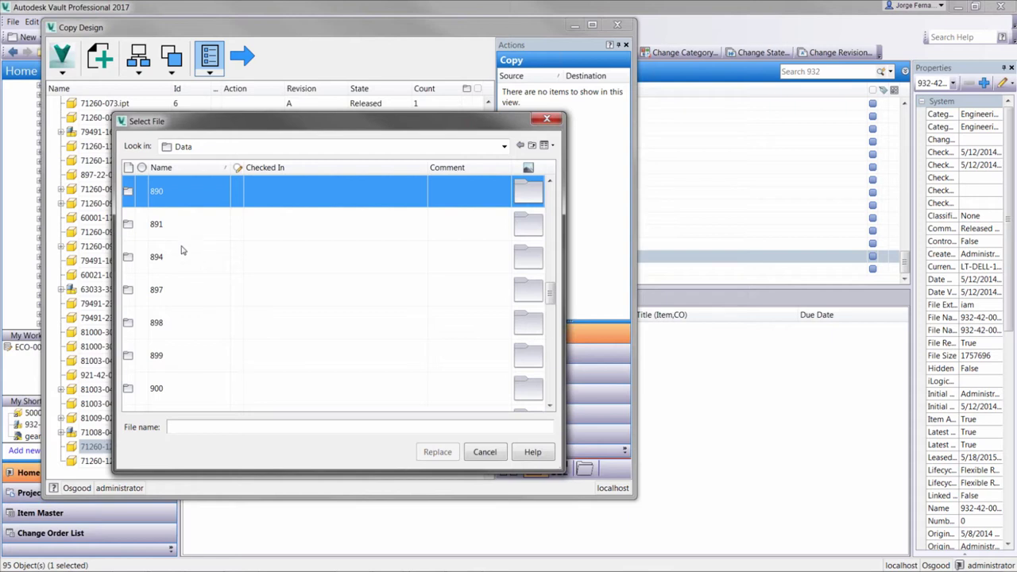
click(217, 321)
text(932)
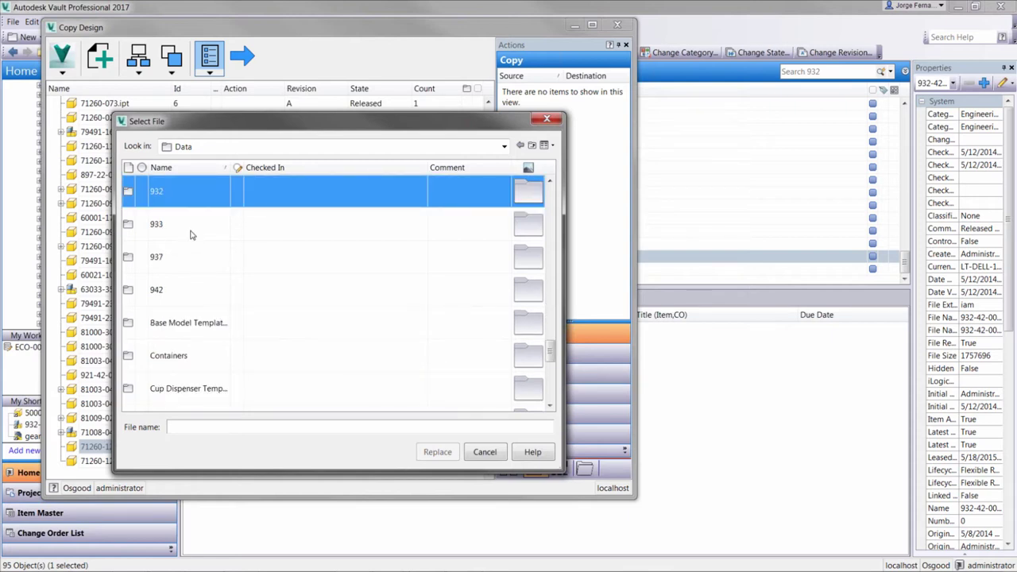
double_click(199, 197)
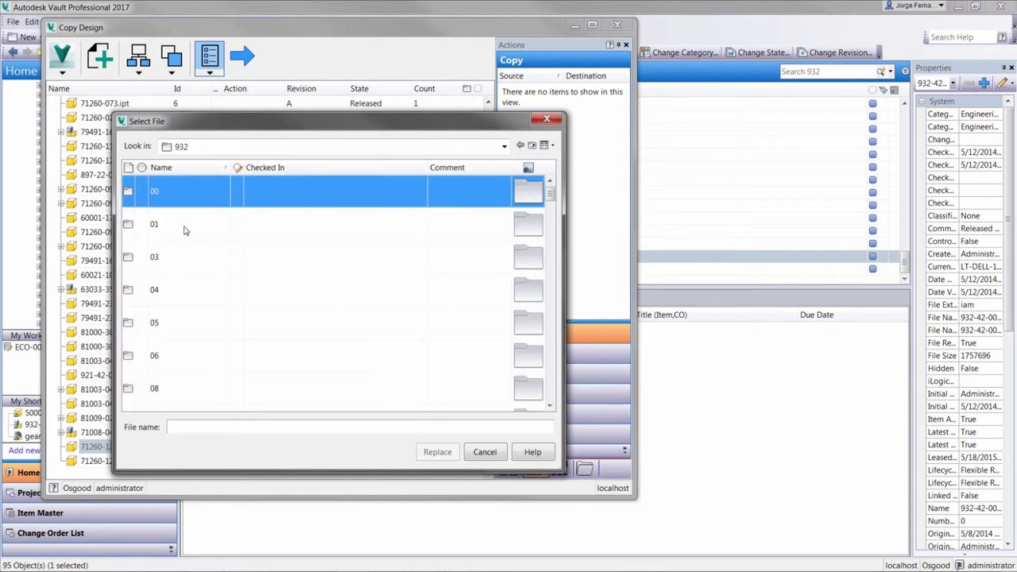
click(184, 227)
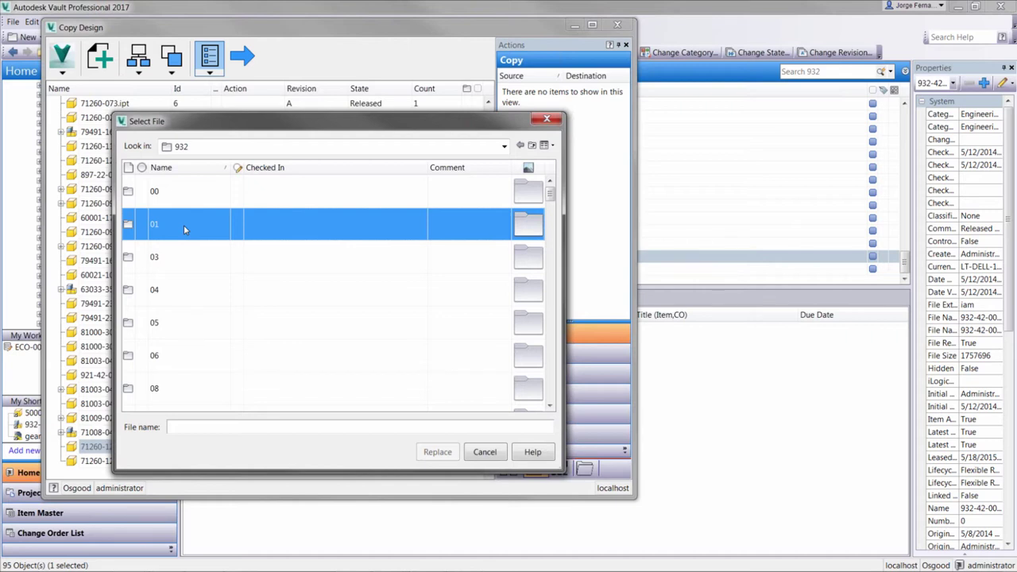
scroll(183, 225, down, 3)
click(173, 329)
click(178, 222)
double_click(179, 226)
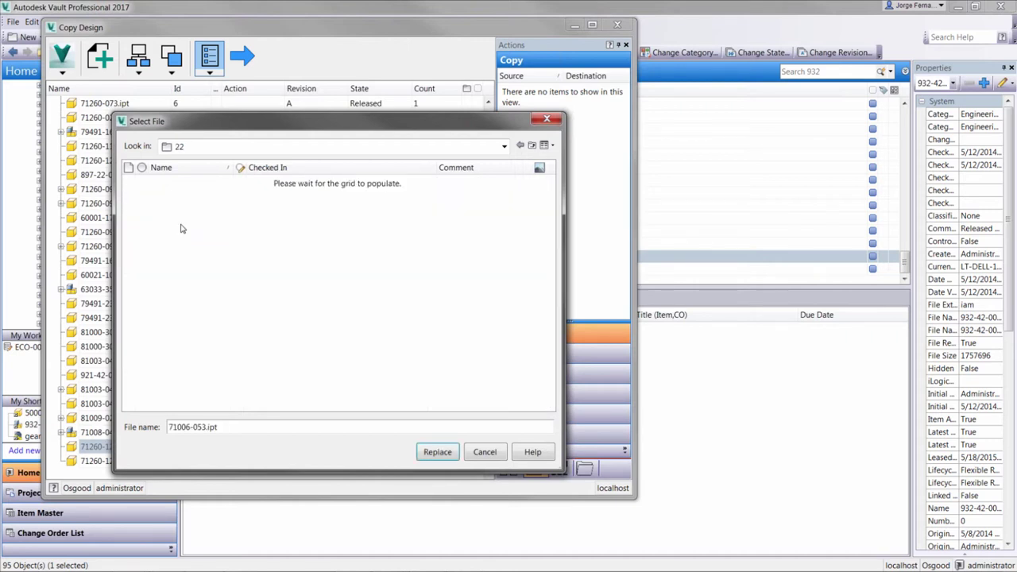
- Replace 71260-121.ipt with 71260-122.ipt from folder 22
scroll(204, 284, down, 10)
click(199, 355)
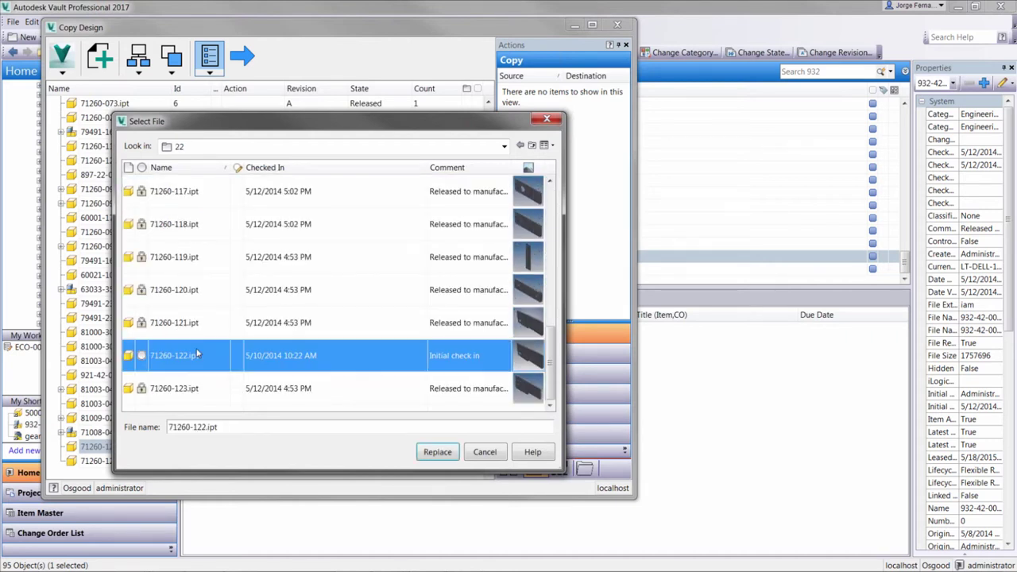
click(437, 452)
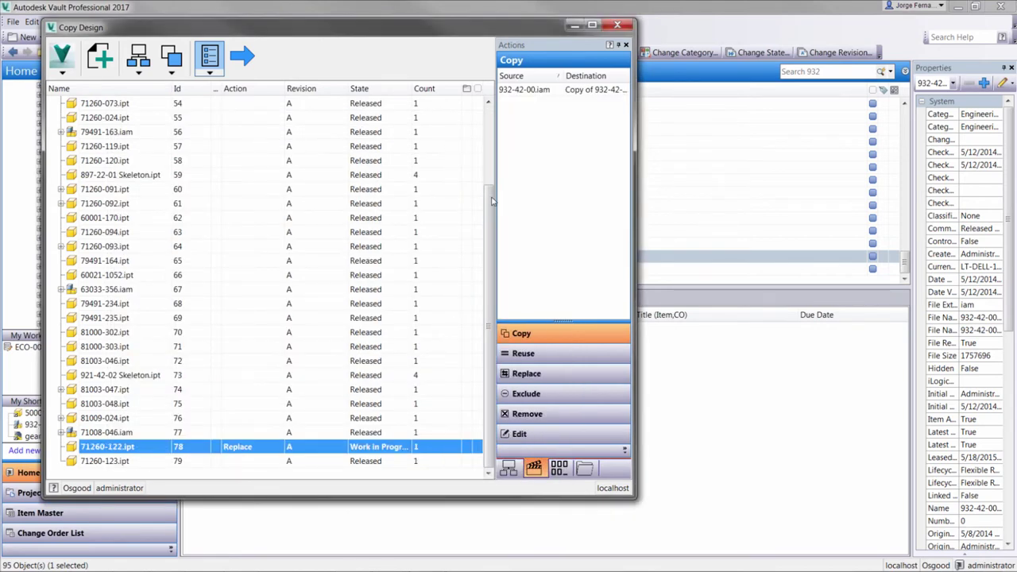
drag(492, 202, 492, 107)
- Run the design copy and close the window once Copying Files finishes
click(248, 110)
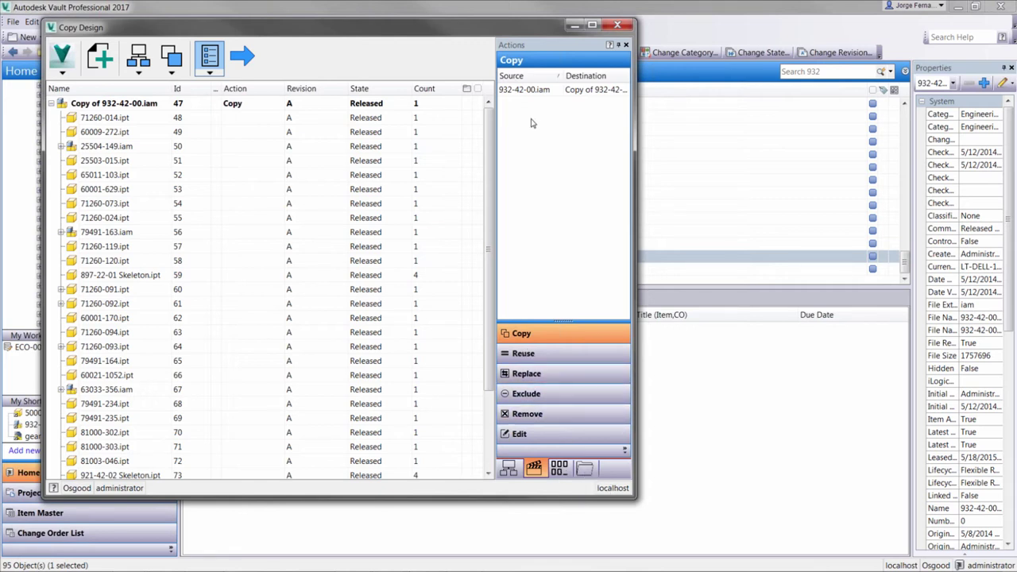
click(242, 56)
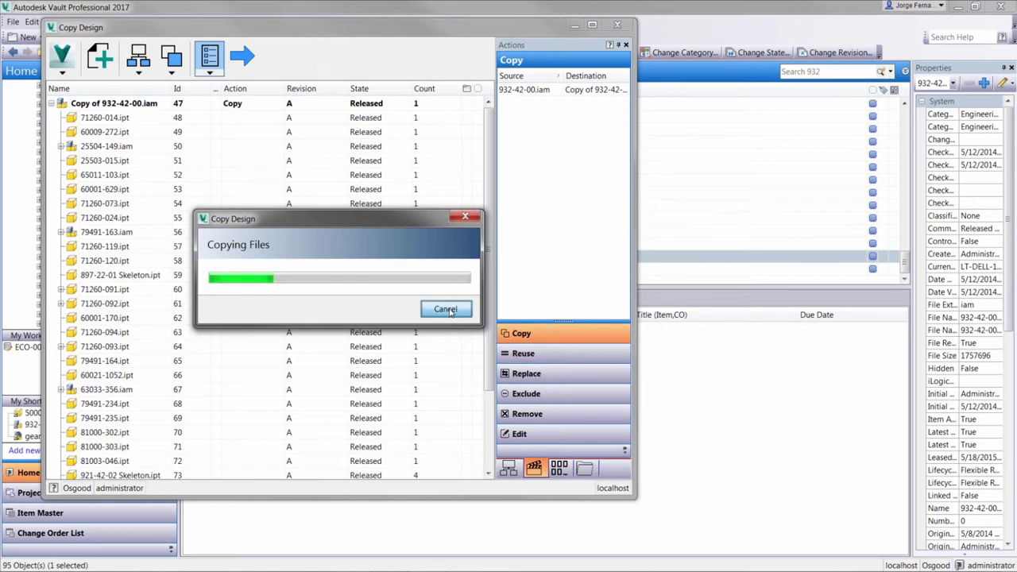
click(464, 219)
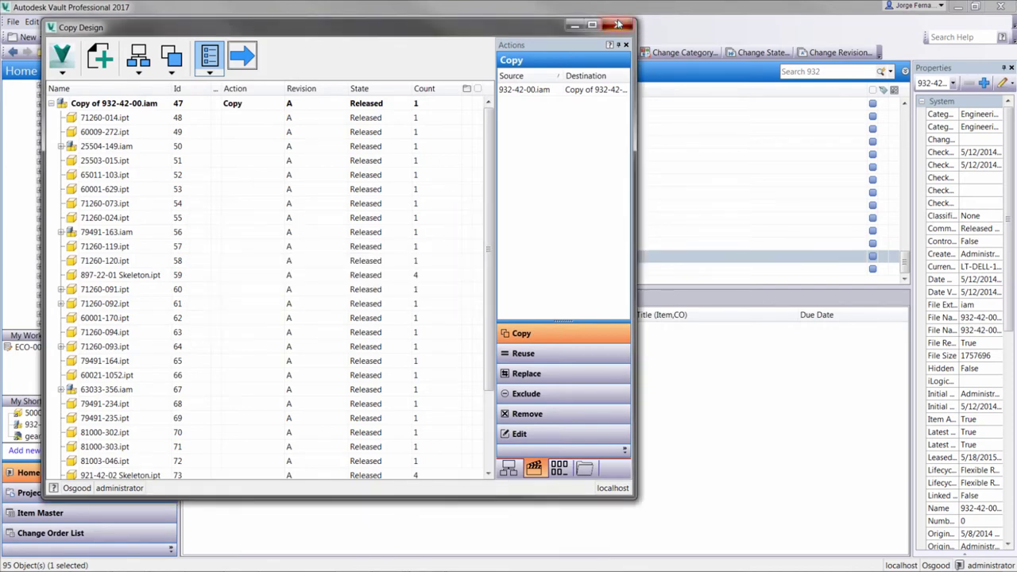
click(618, 25)
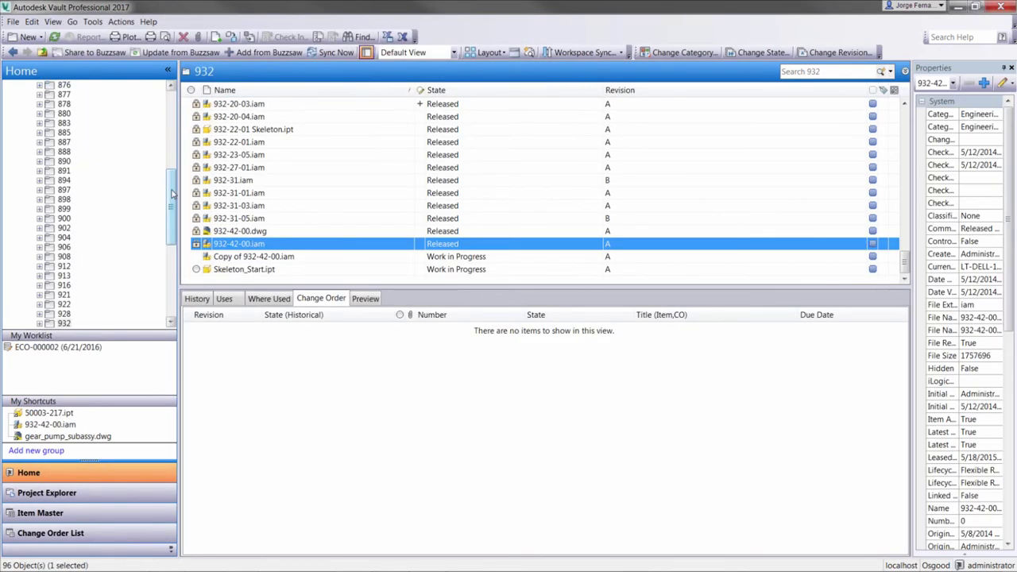
- Open Copy of 932-42-00.iam in Inventor, checking it out for editing
click(239, 257)
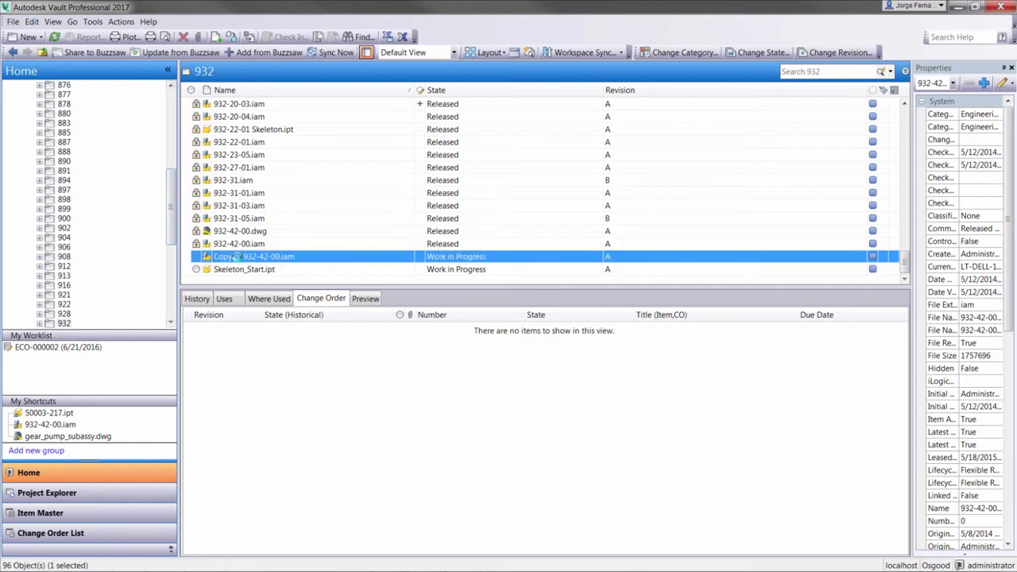
double_click(364, 257)
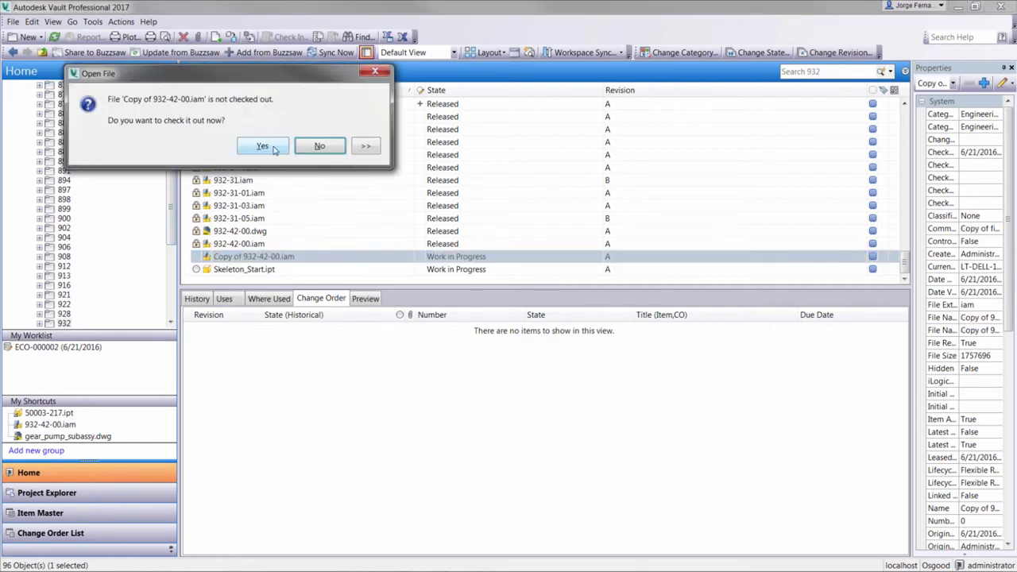
click(269, 148)
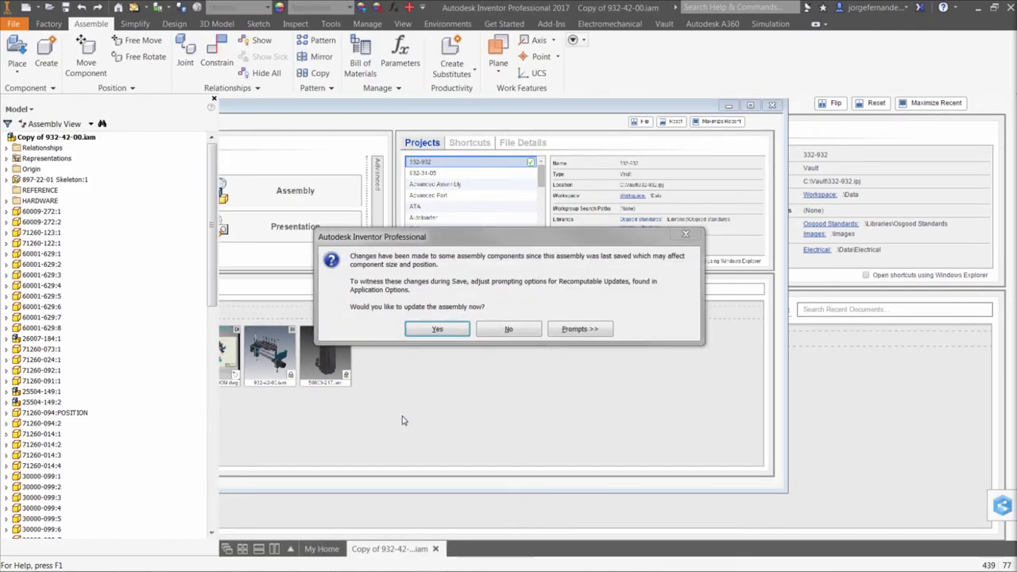
- Update the copied assembly, then view its vault tree and return to the Model browser
click(347, 382)
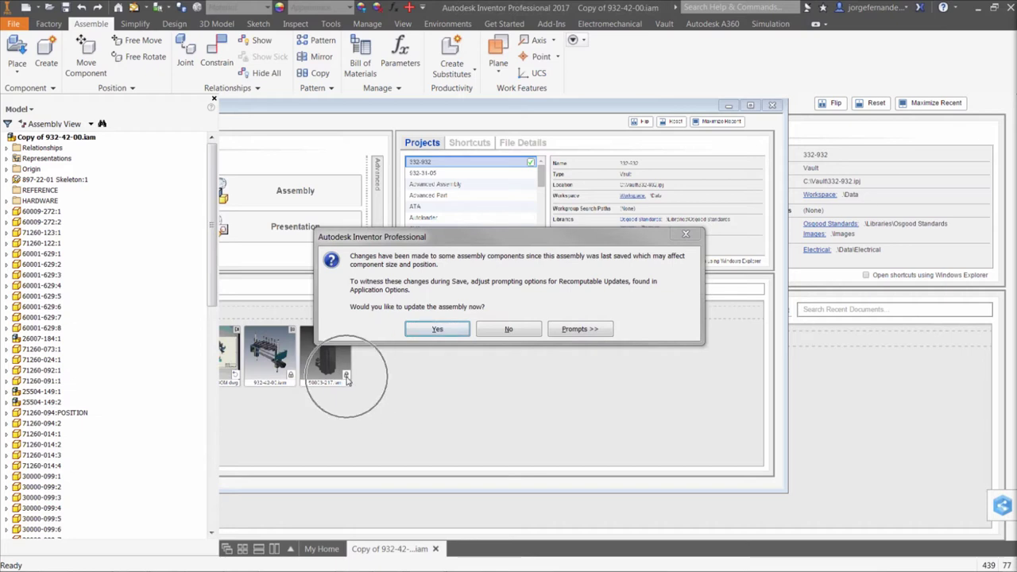
click(436, 329)
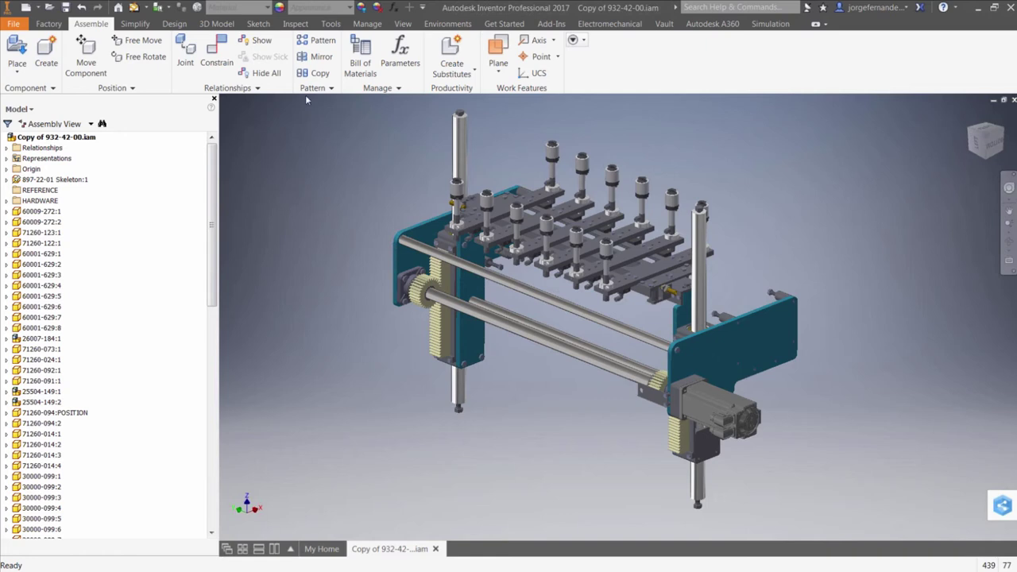
click(29, 110)
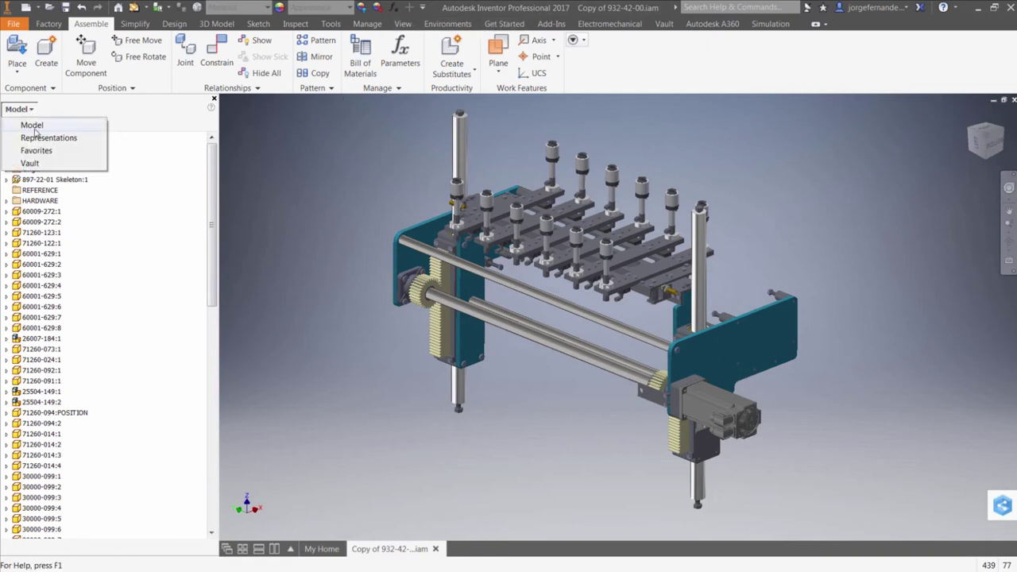
click(32, 164)
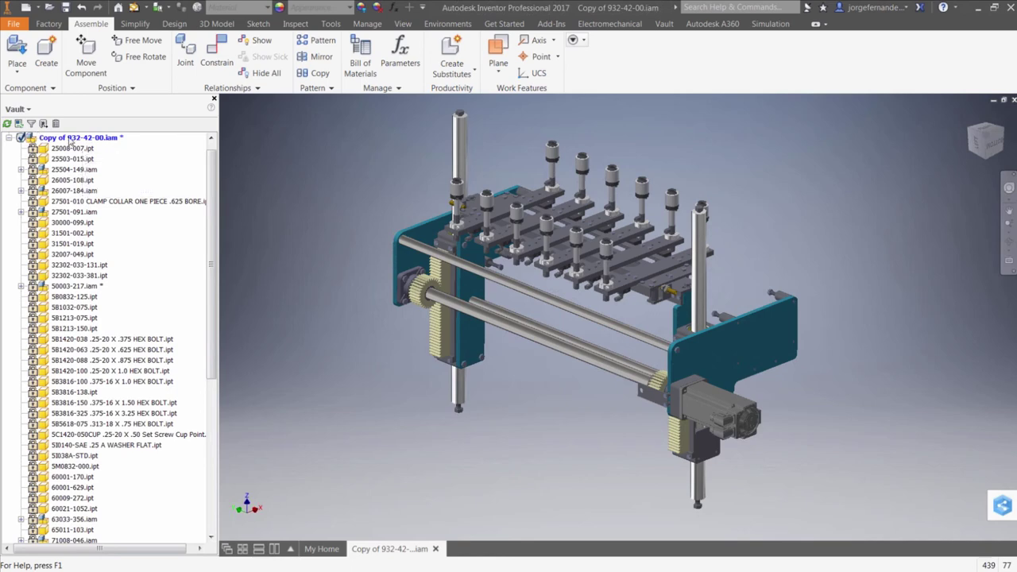
click(22, 110)
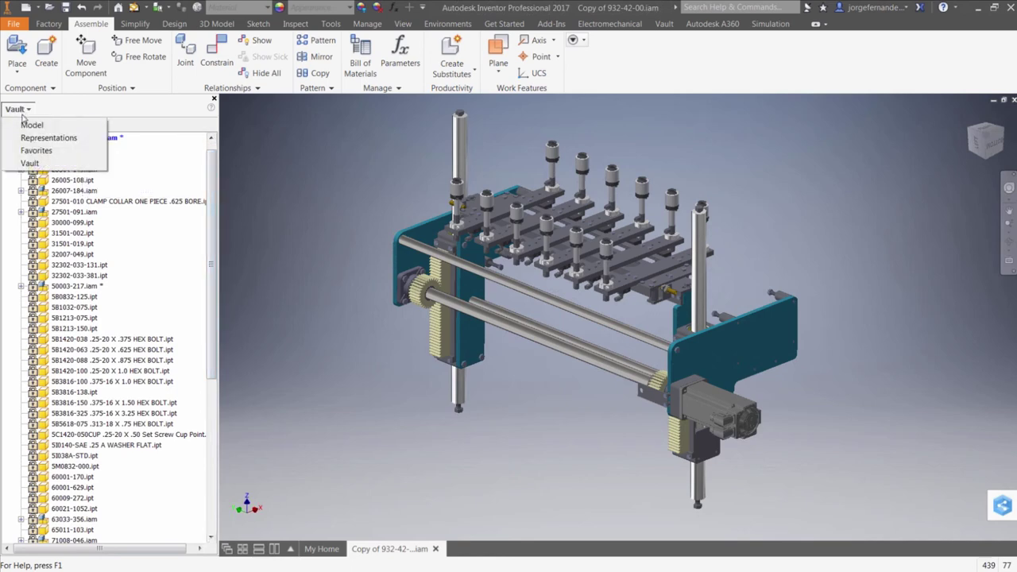
click(31, 125)
- Start replacing motor 50003-217:1 with a file picked from the vault
drag(210, 162, 210, 383)
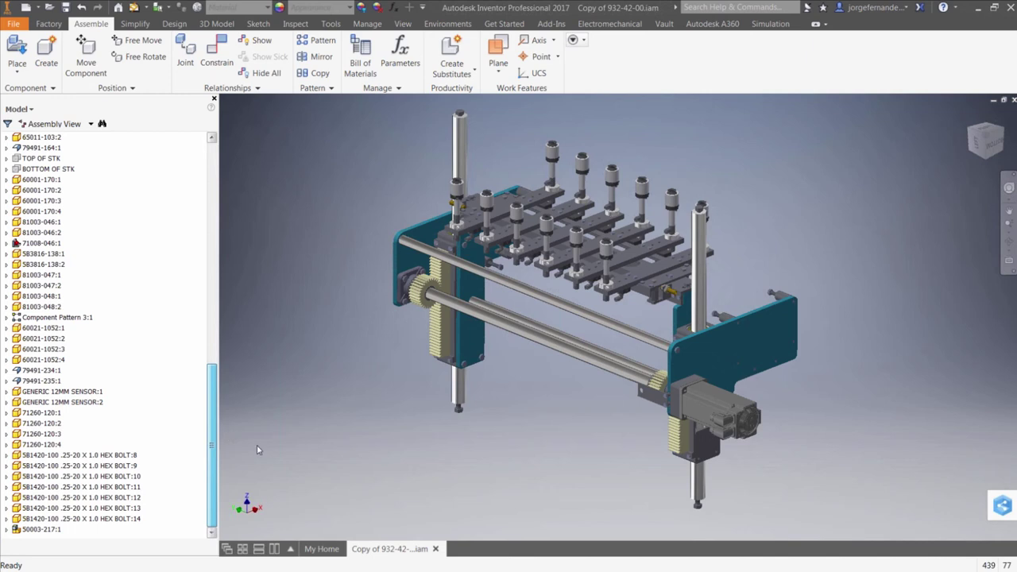
right_click(42, 533)
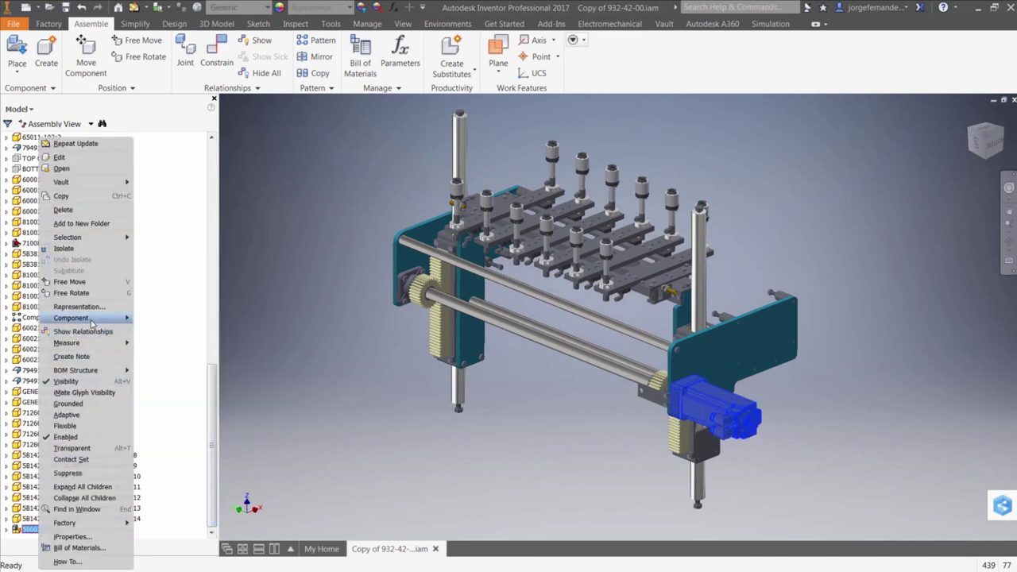
mouse_move(91, 319)
click(167, 378)
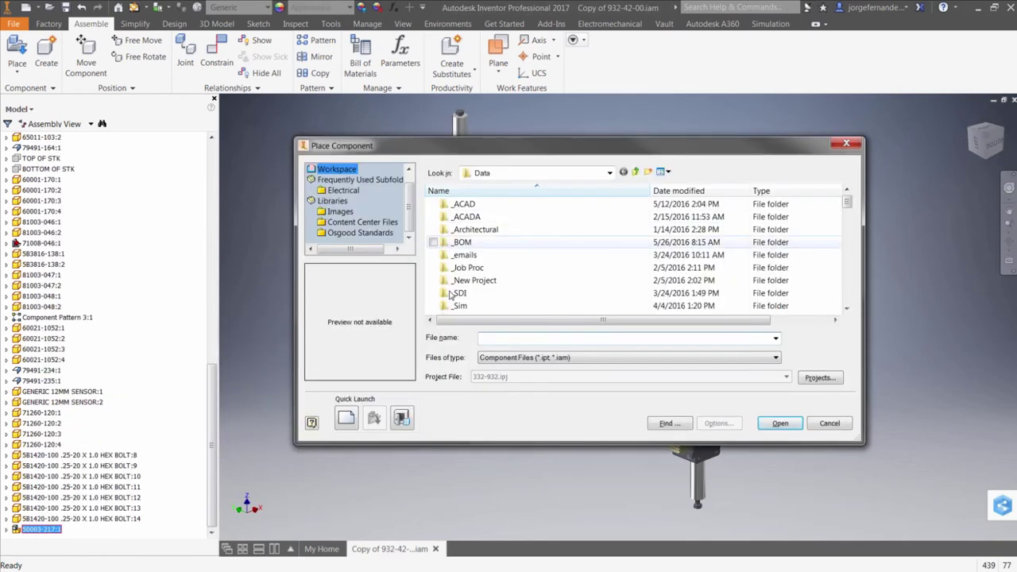
click(402, 418)
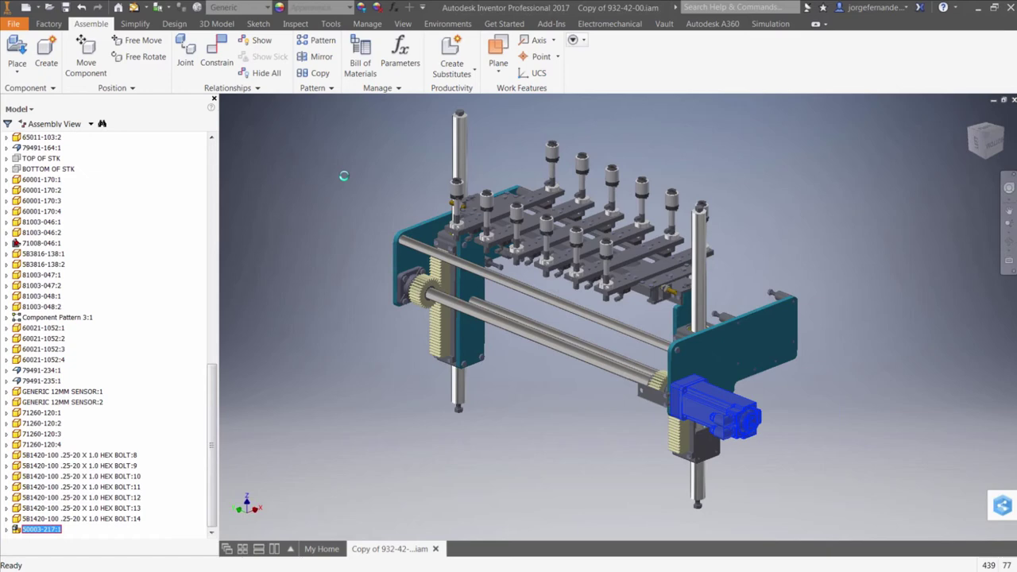
- Swap 50003-217 for 50003-227.iam, found by a vault search for 'allen', discarding session edits
click(280, 181)
text(allen)
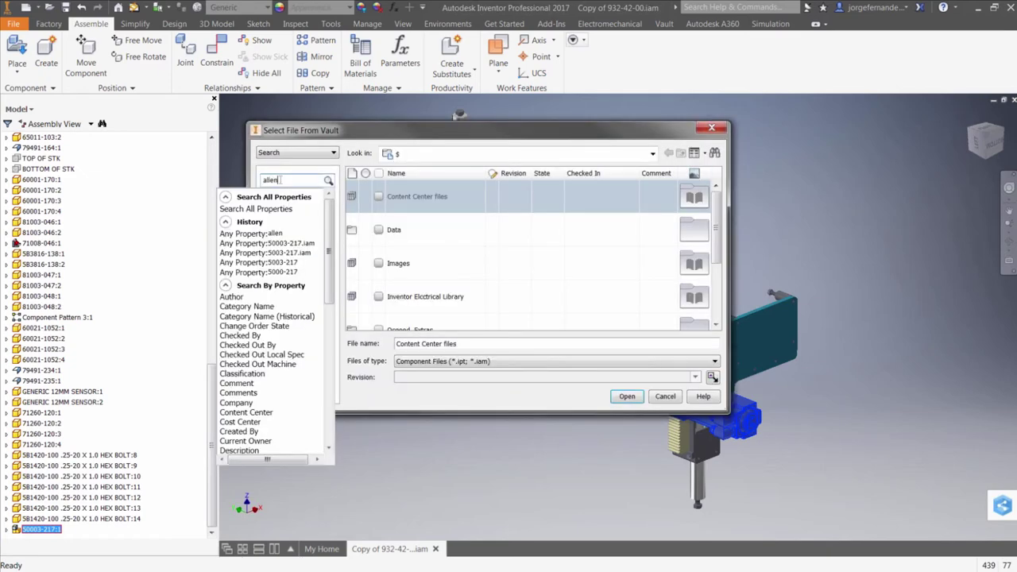
key(Return)
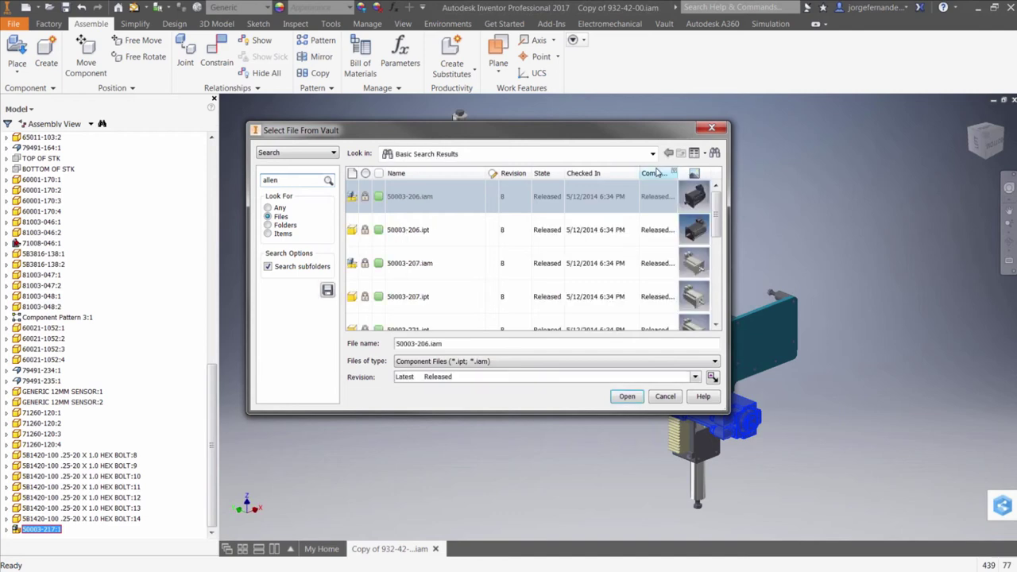
drag(715, 209, 720, 304)
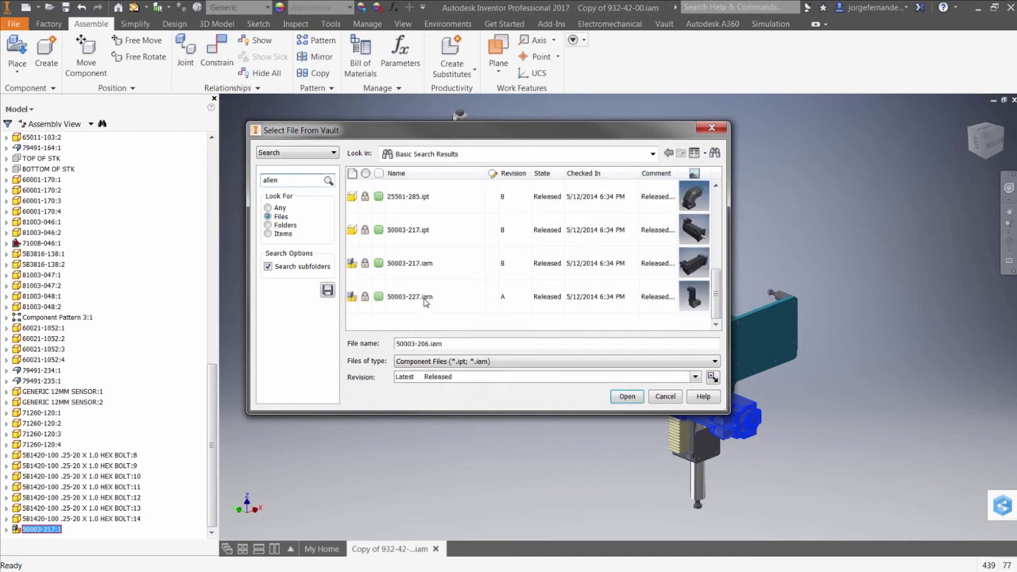
click(424, 298)
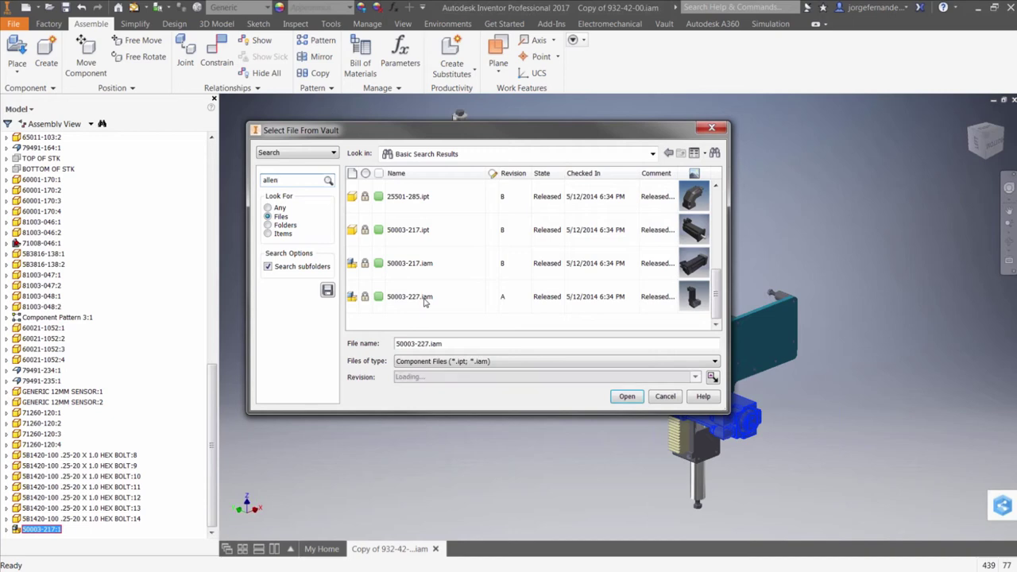
click(627, 396)
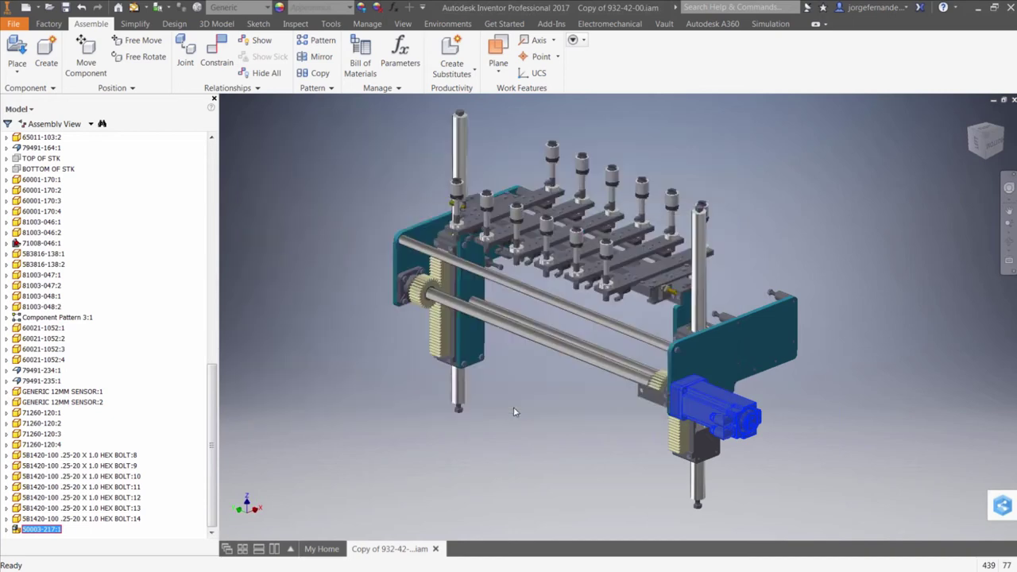
click(489, 332)
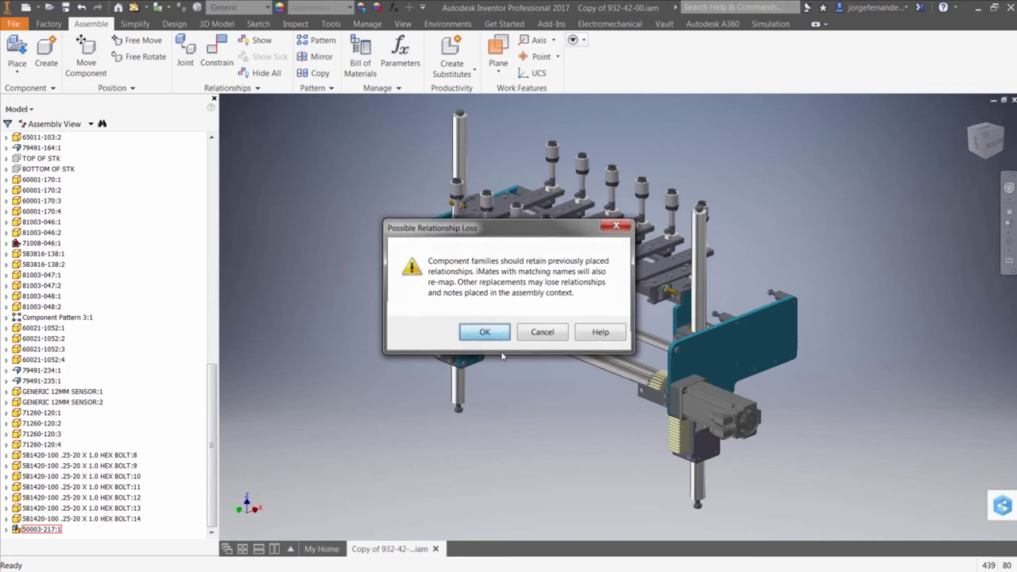
click(491, 321)
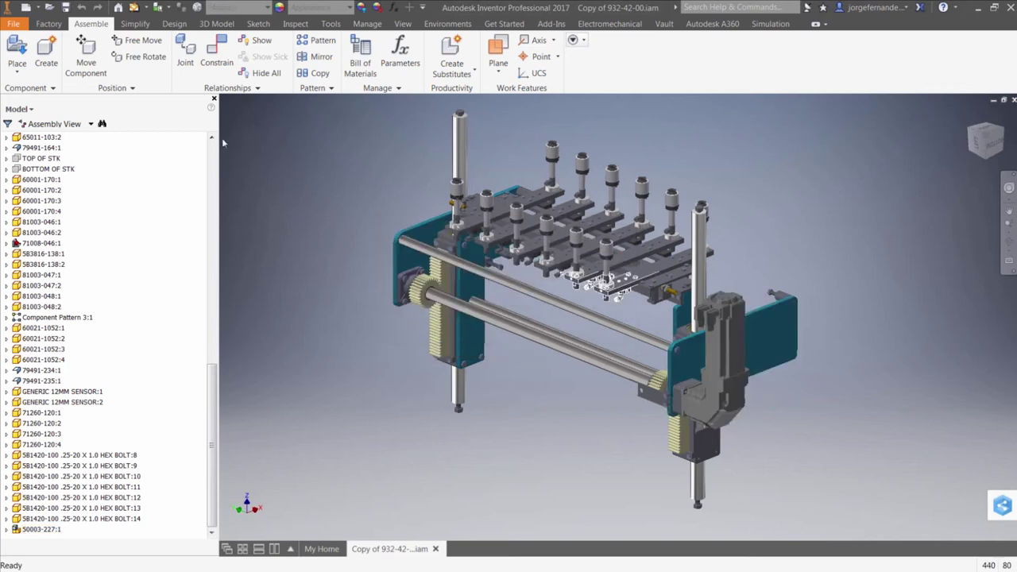
- Save the Copy of 932-42-00 assembly with its dependents, accepting the data format change
click(66, 8)
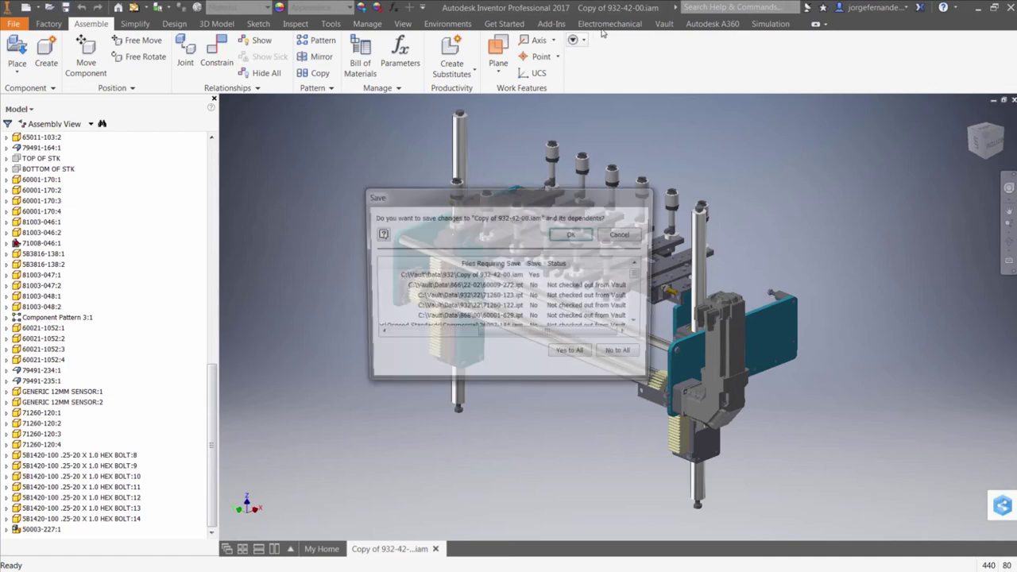
click(565, 235)
click(565, 270)
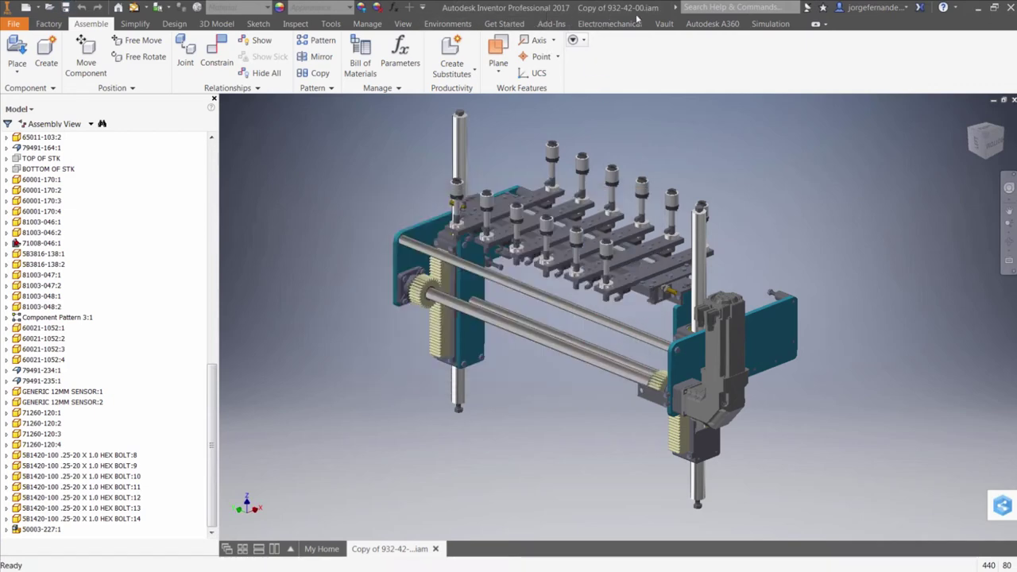
click(664, 23)
- Check the assembly into the vault with Include children kept on in the settings
click(209, 50)
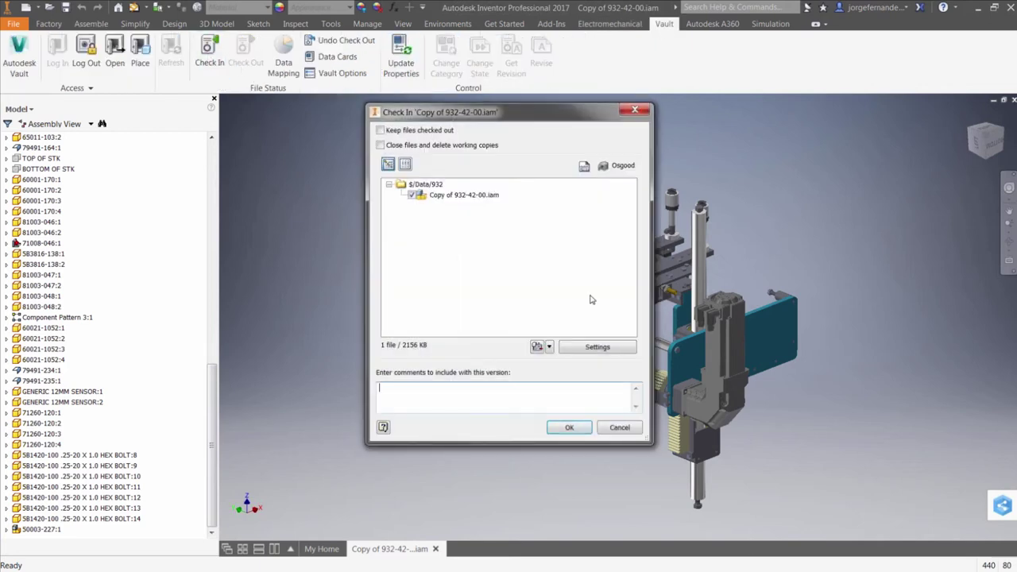
click(594, 347)
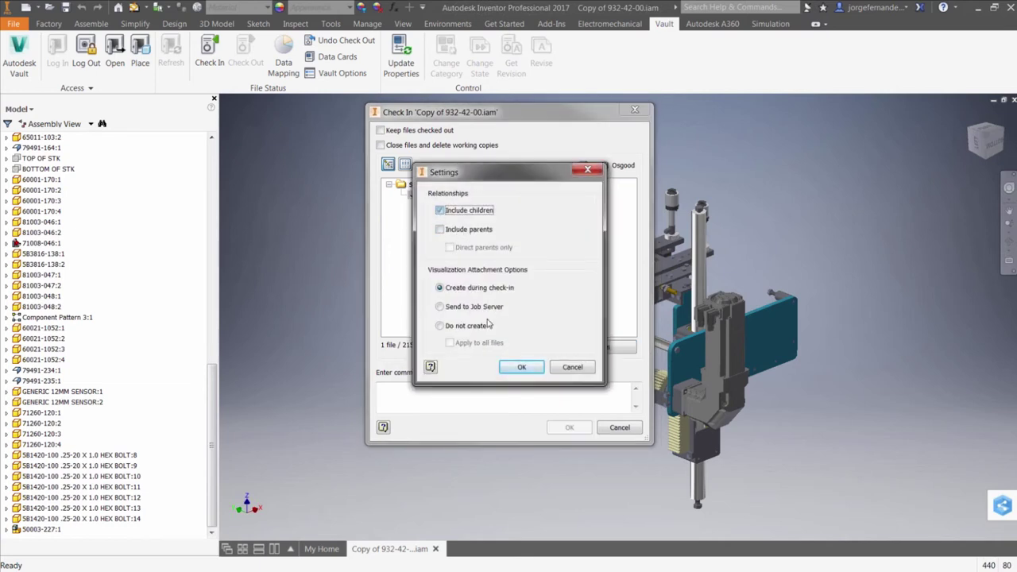
click(521, 367)
click(569, 427)
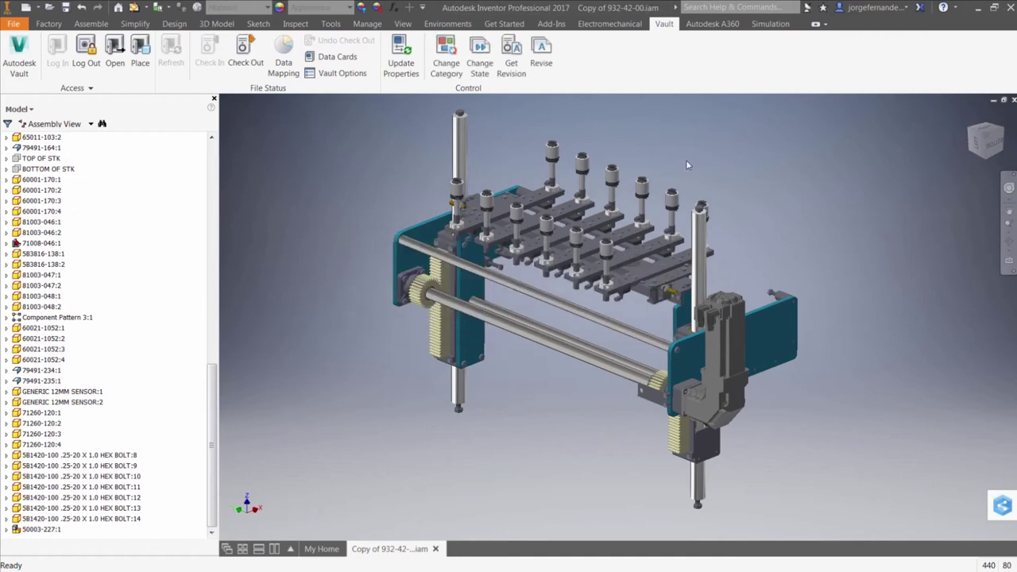
- Close the checked-in assembly and switch over to Autodesk Vault
click(1009, 102)
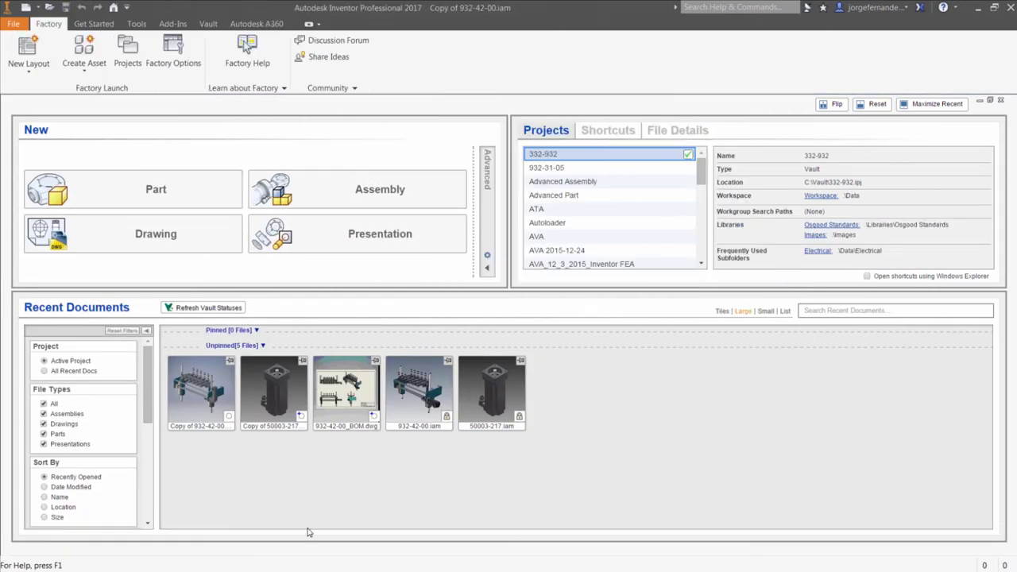
key(alt+Tab)
key(Tab)
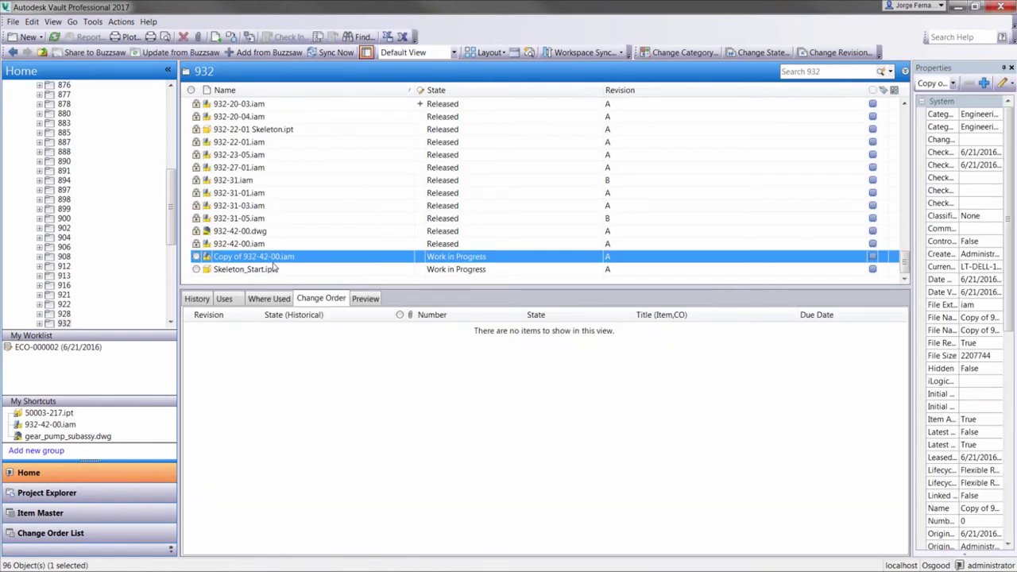
- Change Copy of 932-42-00.iam and 71260-122.ipt to Released under the Flexible Release Process
right_click(414, 259)
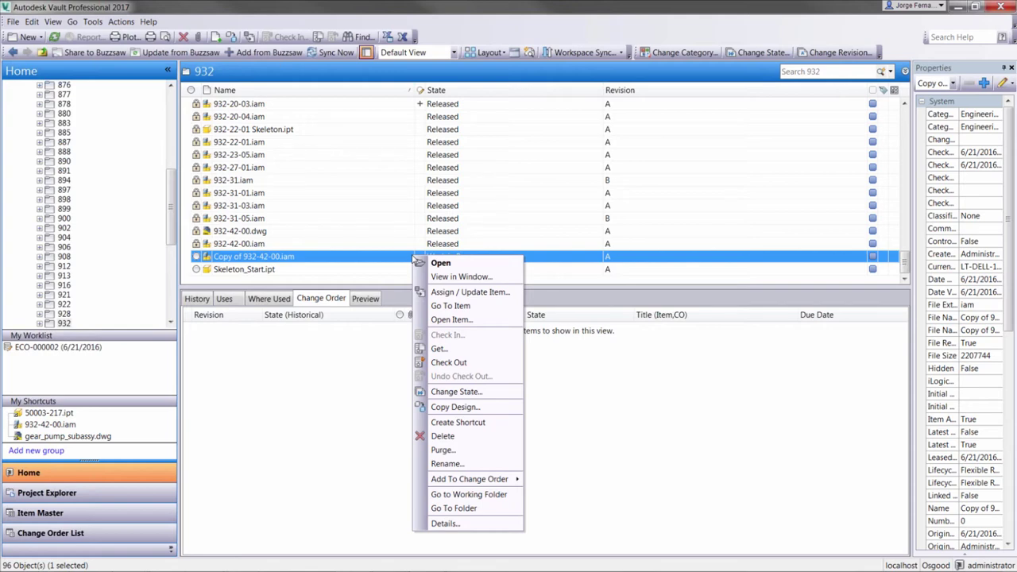
click(455, 392)
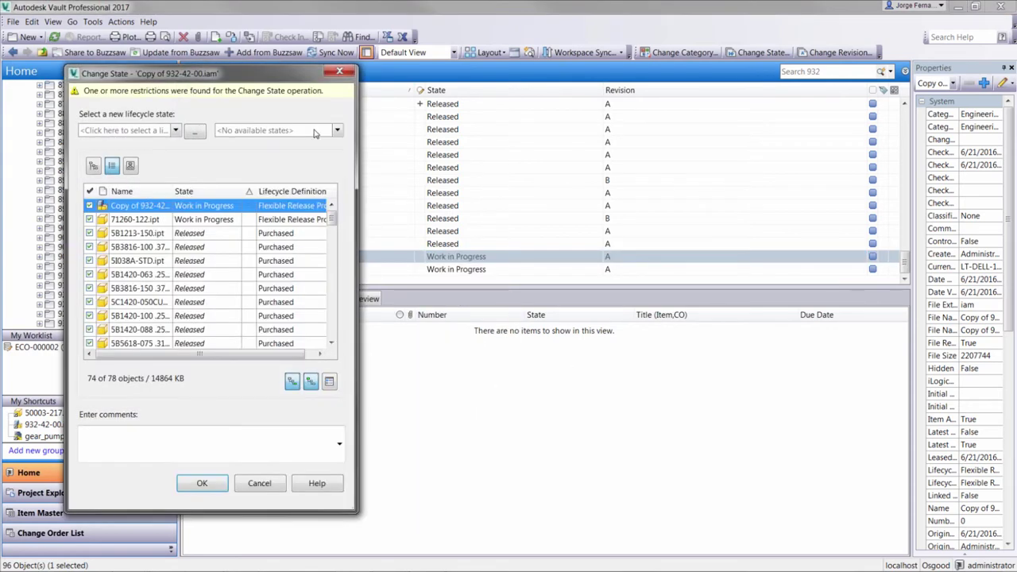
shift+click(212, 221)
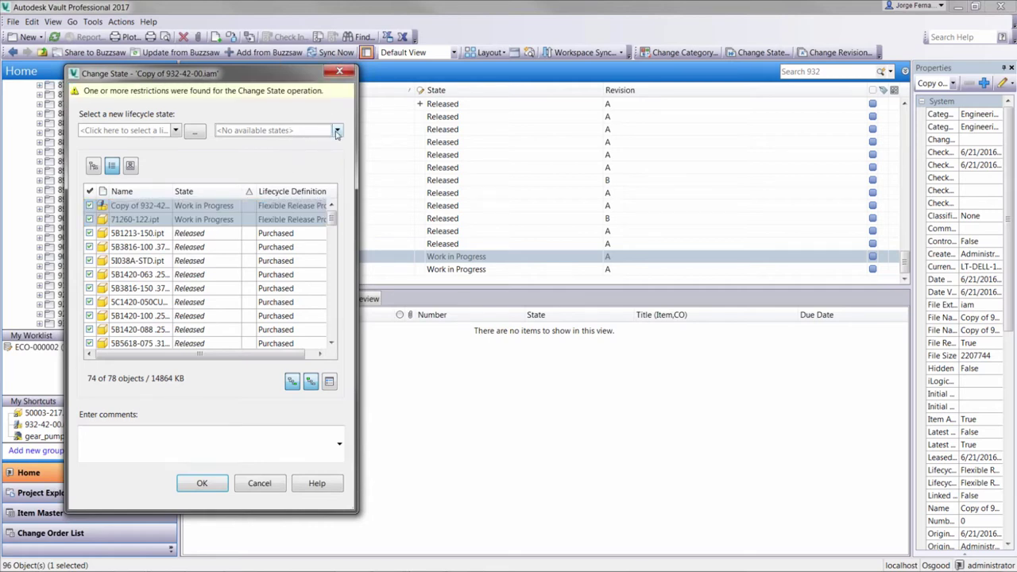
click(176, 131)
click(240, 134)
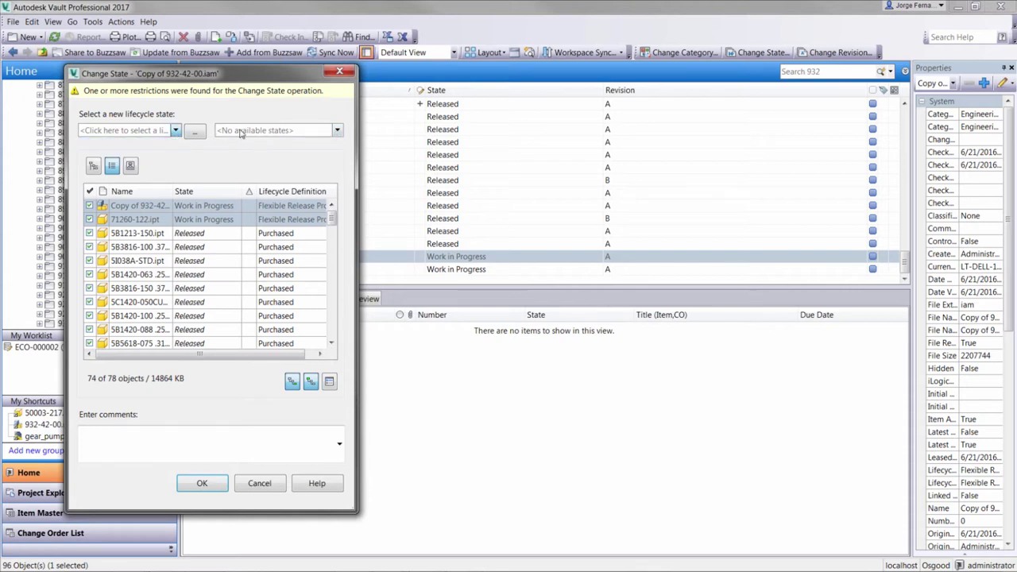
click(241, 132)
click(236, 167)
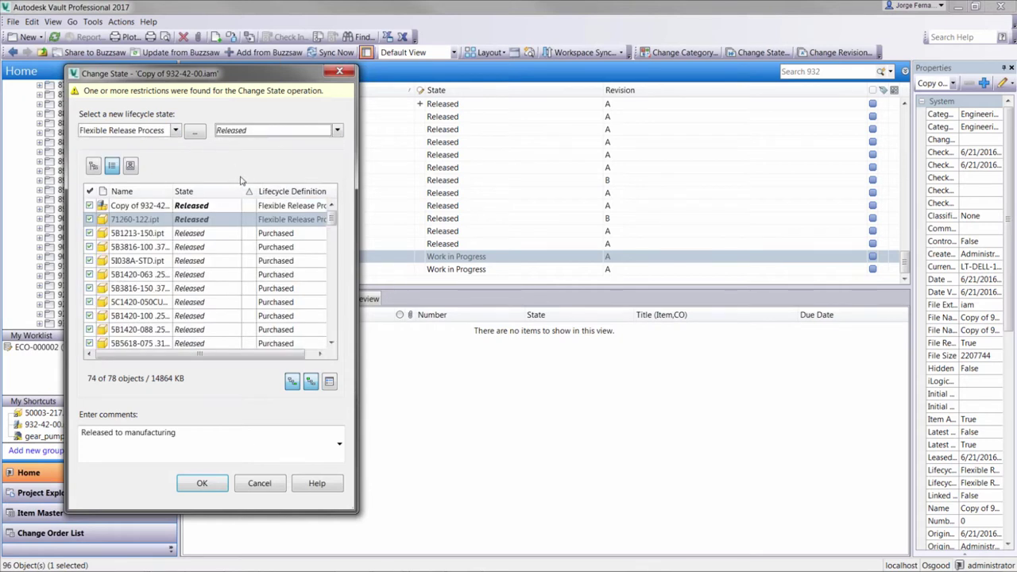
click(204, 486)
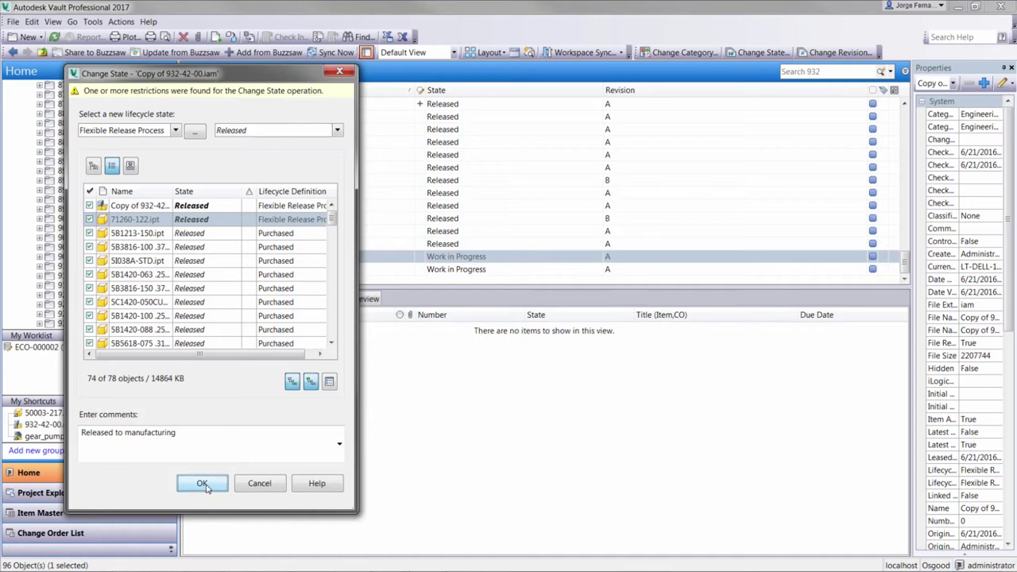
click(717, 355)
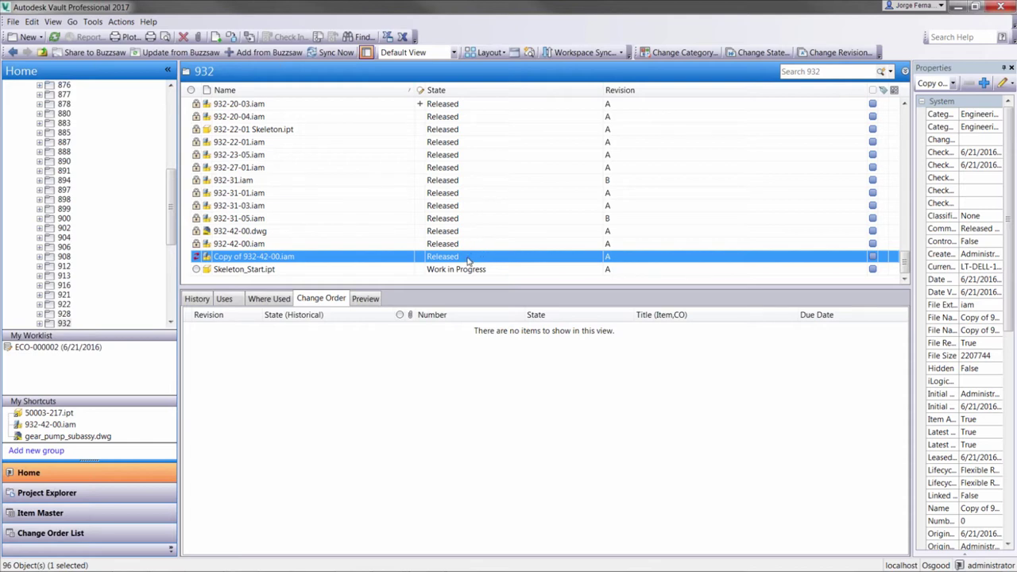
right_click(292, 261)
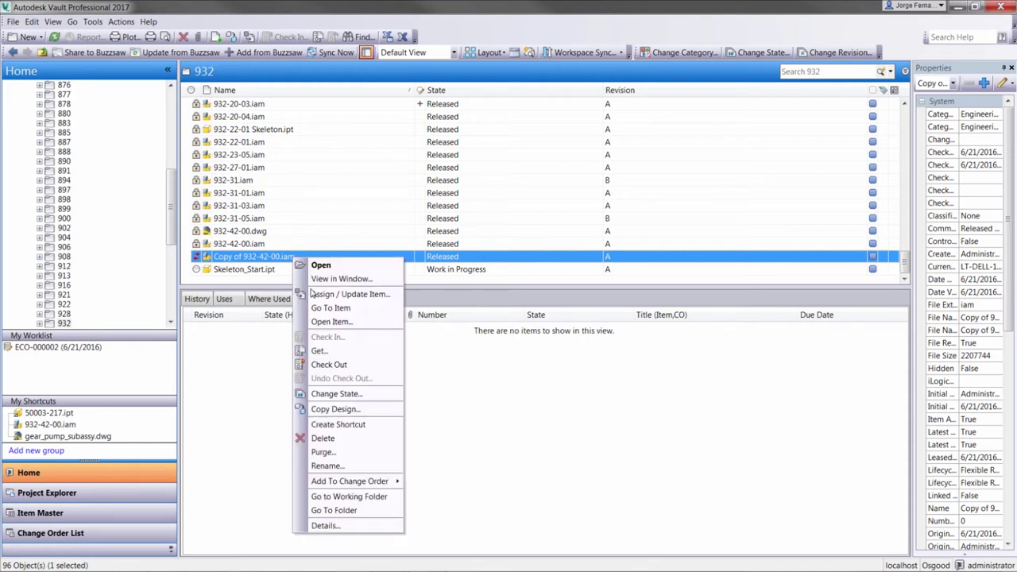
mouse_move(363, 481)
click(440, 497)
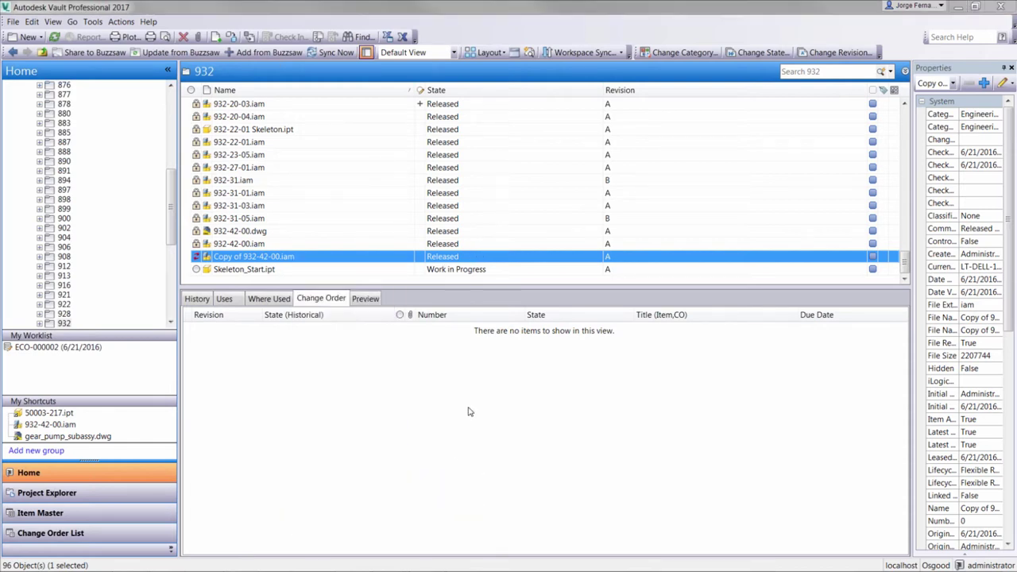
click(402, 152)
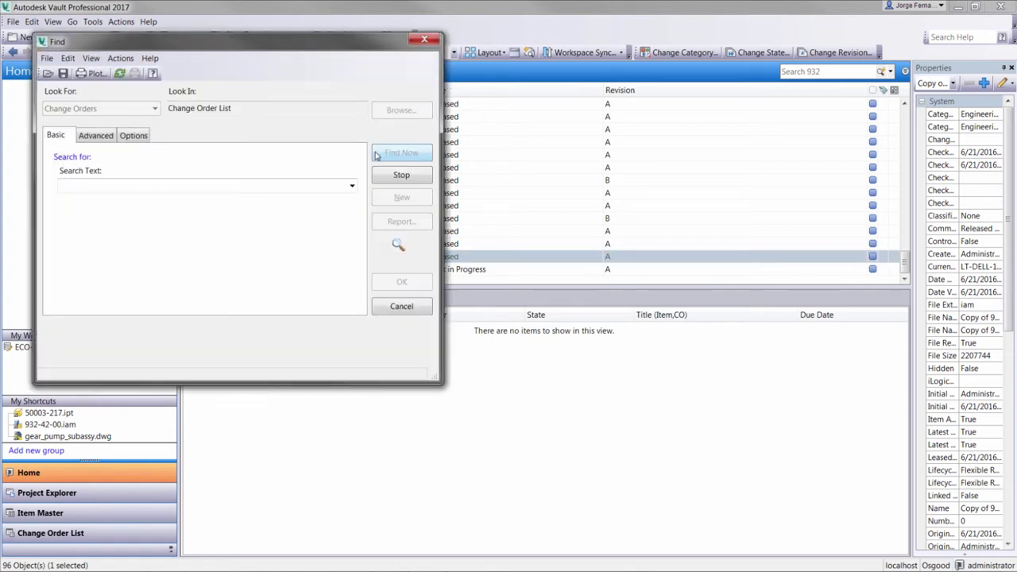
click(401, 281)
click(614, 305)
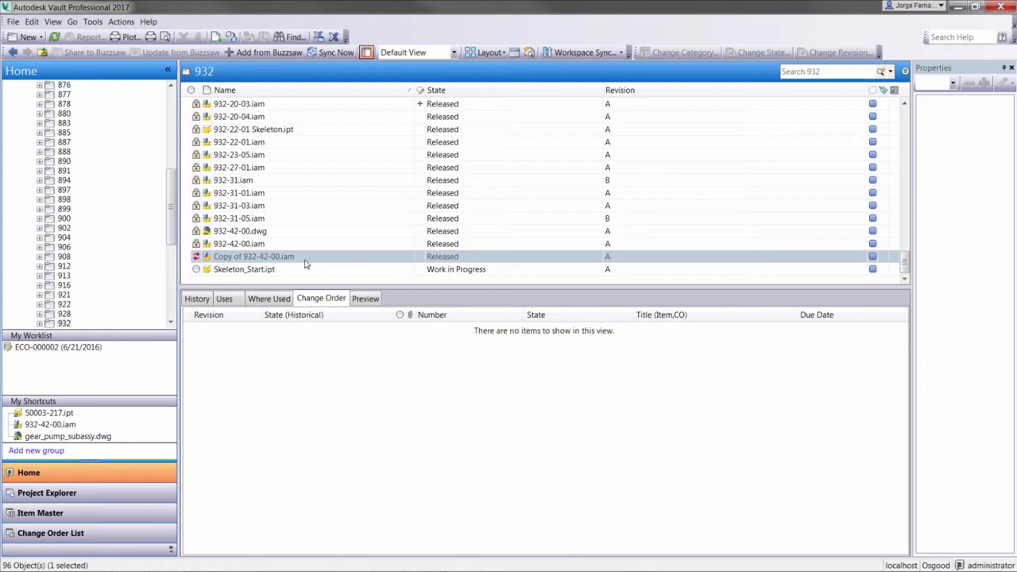
click(286, 259)
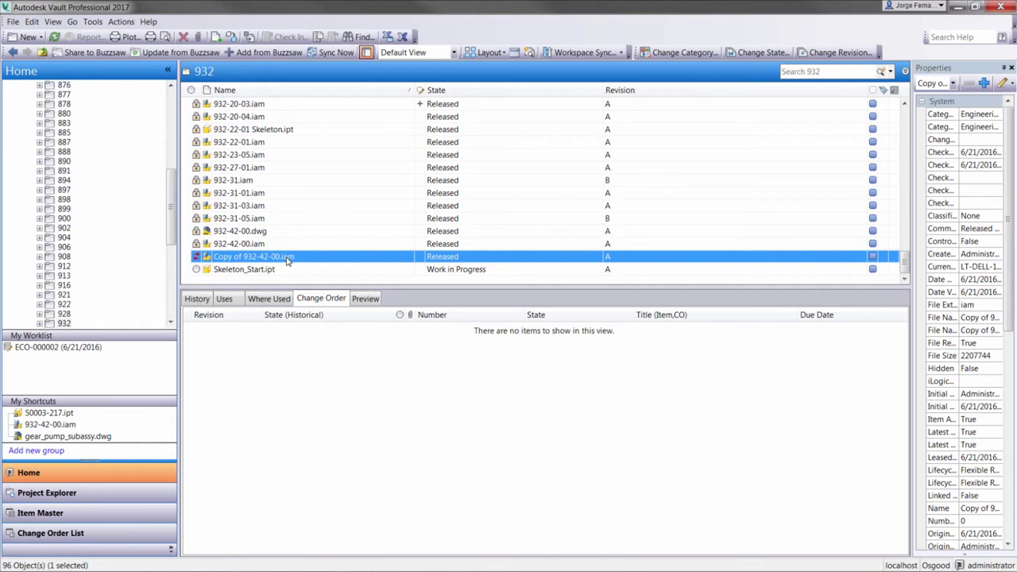
- Assign / Update the item for Copy of 932-42-00.iam and view its Bill of Materials
right_click(289, 262)
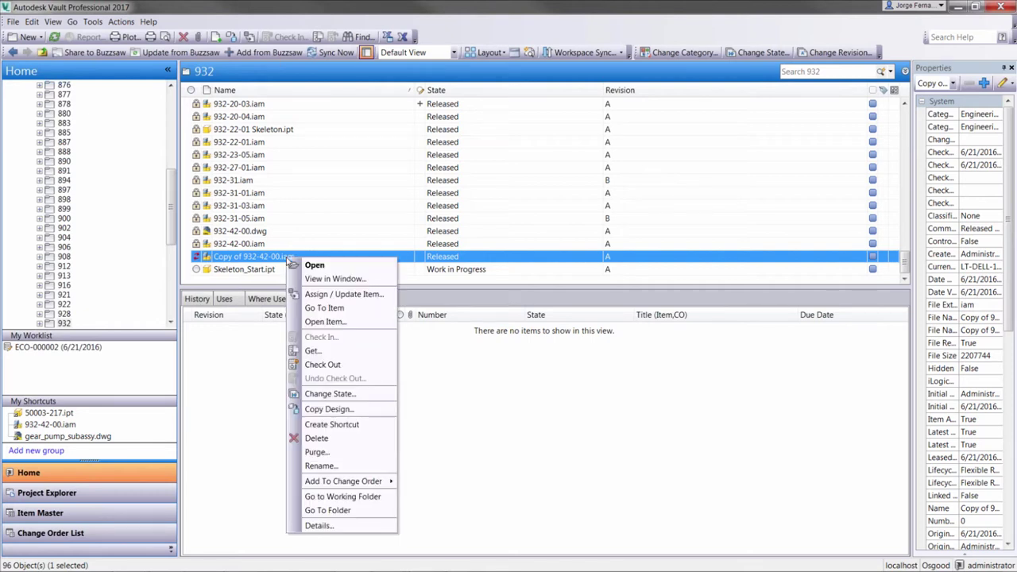
click(362, 296)
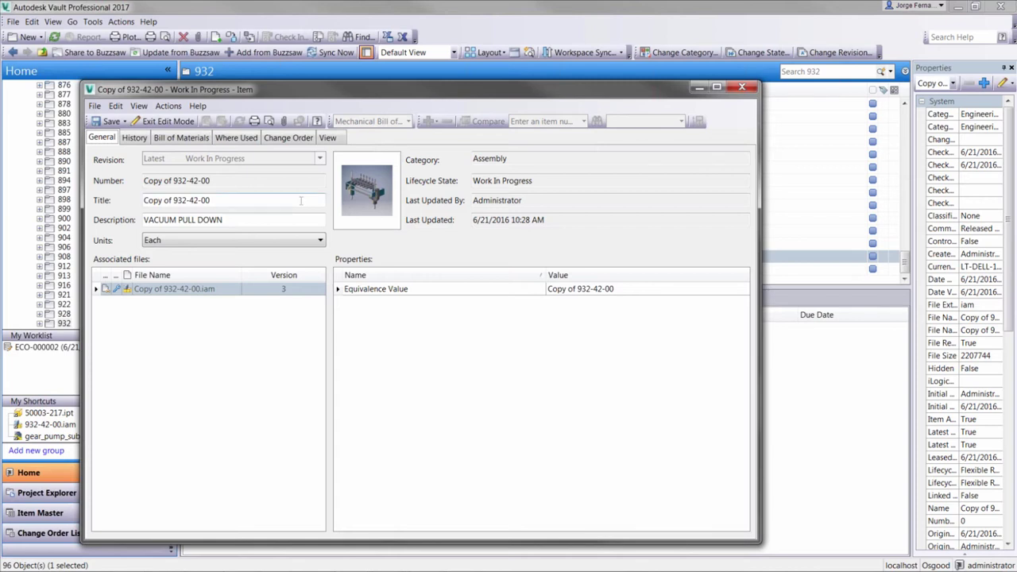
click(176, 138)
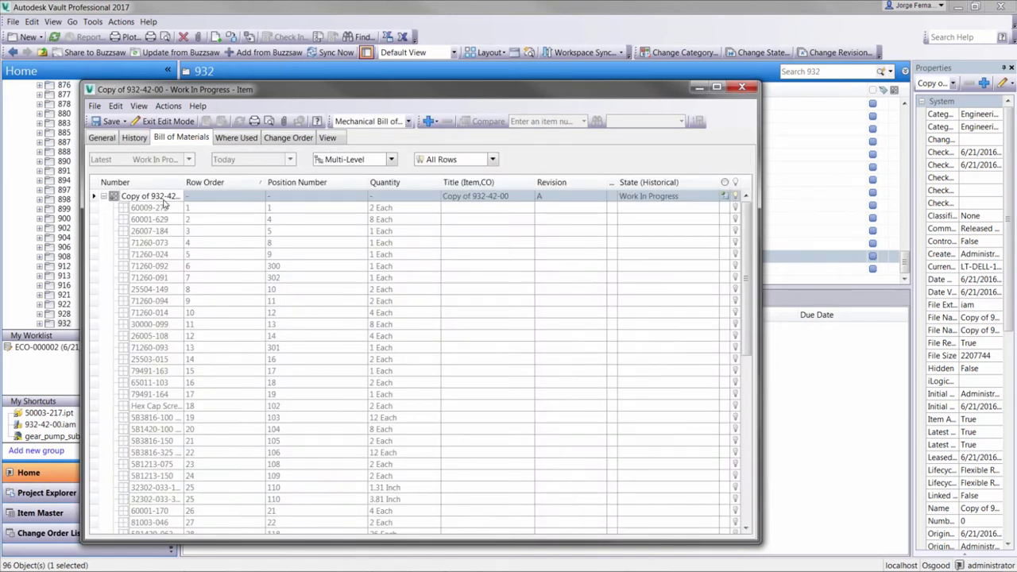
- Turn on the entire BOM branch from the top row and bring up the Add Row choices
right_click(165, 199)
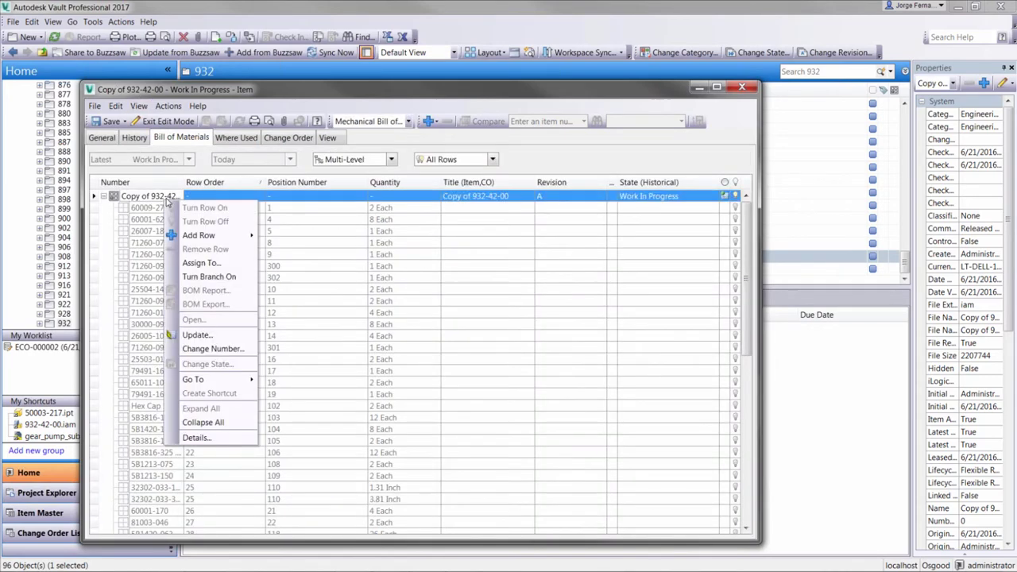
click(209, 277)
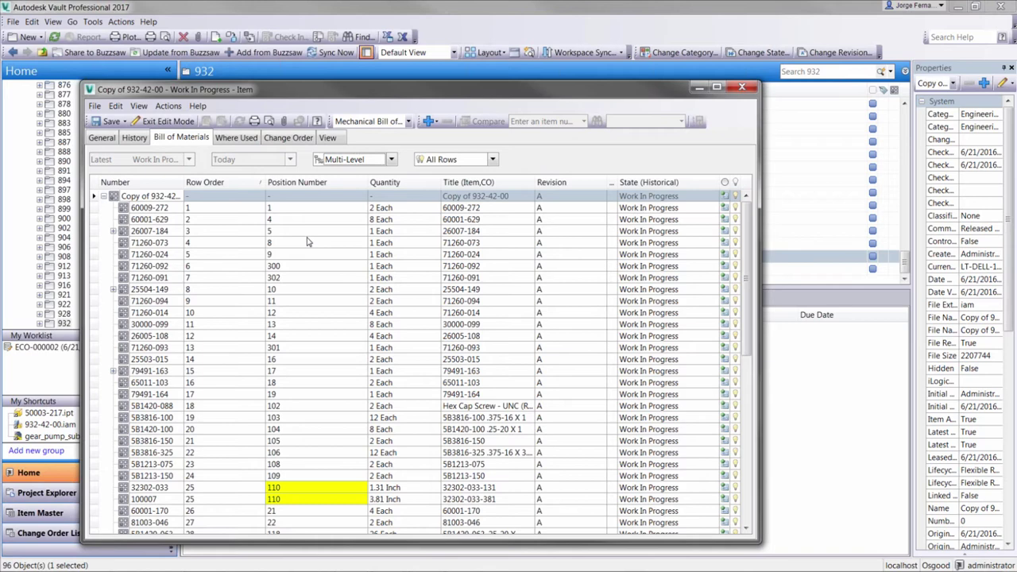
click(430, 122)
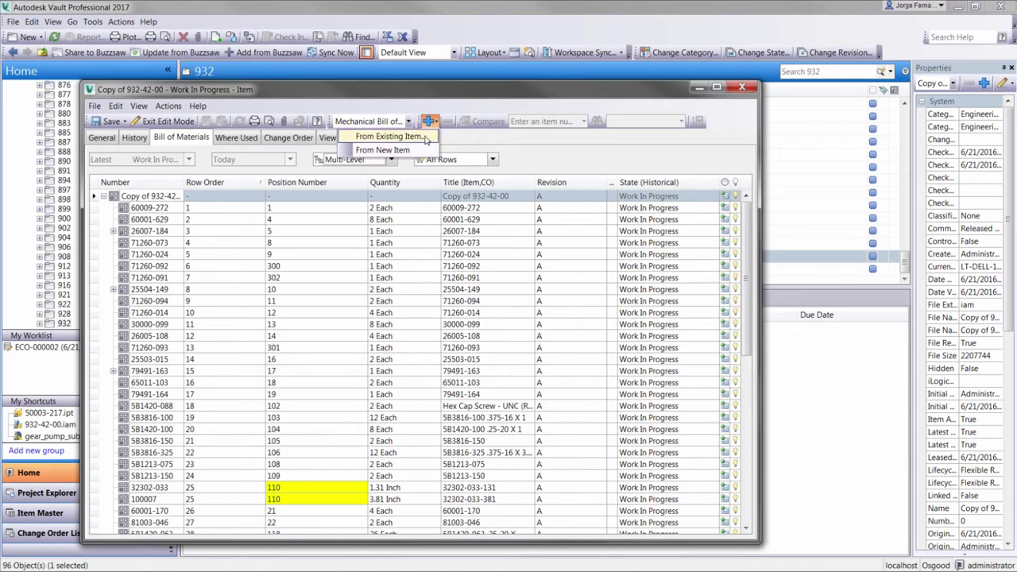
- Add existing item 100001 Service Kit to the BOM via an Item Master search for 'kit'
click(390, 137)
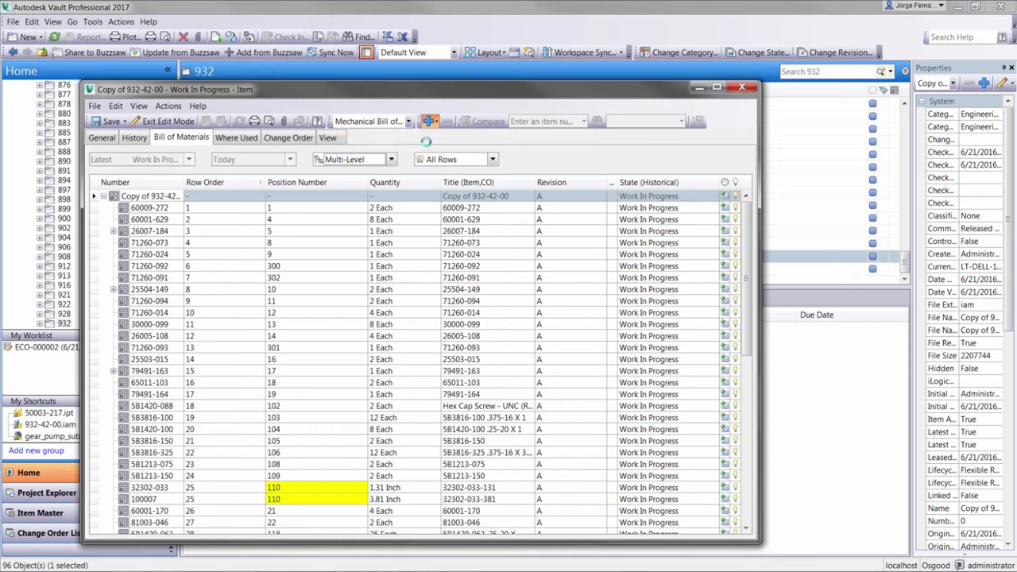
click(287, 188)
text(kit)
key(Return)
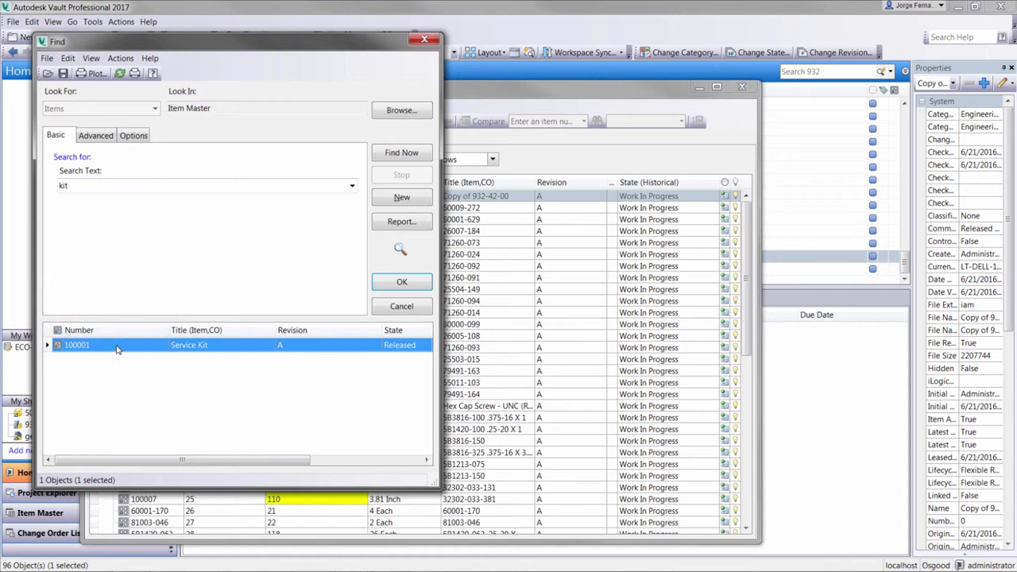
click(402, 282)
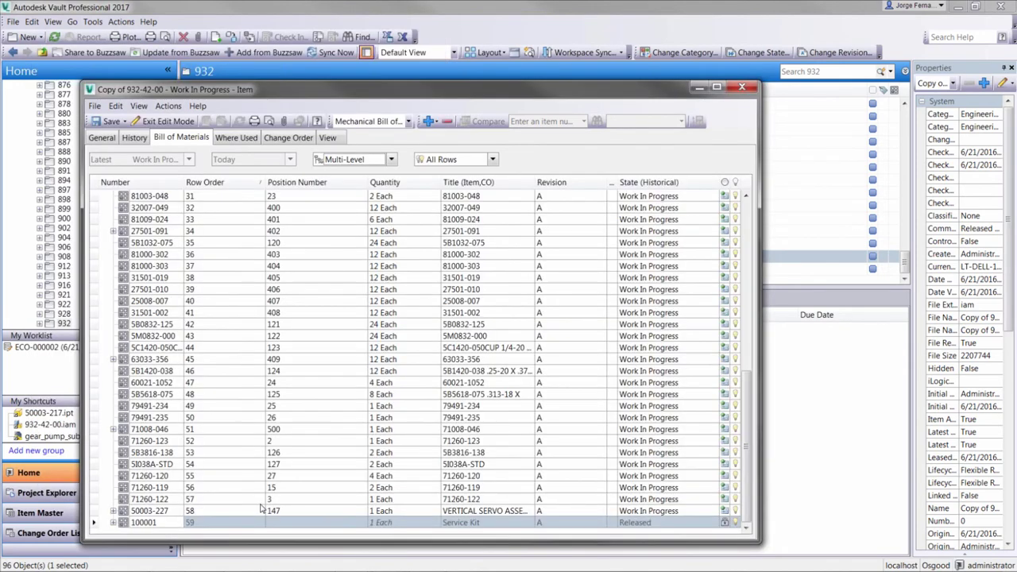
- Set the Service Kit row's quantity to 10 Each and save the BOM
click(392, 527)
text(0)
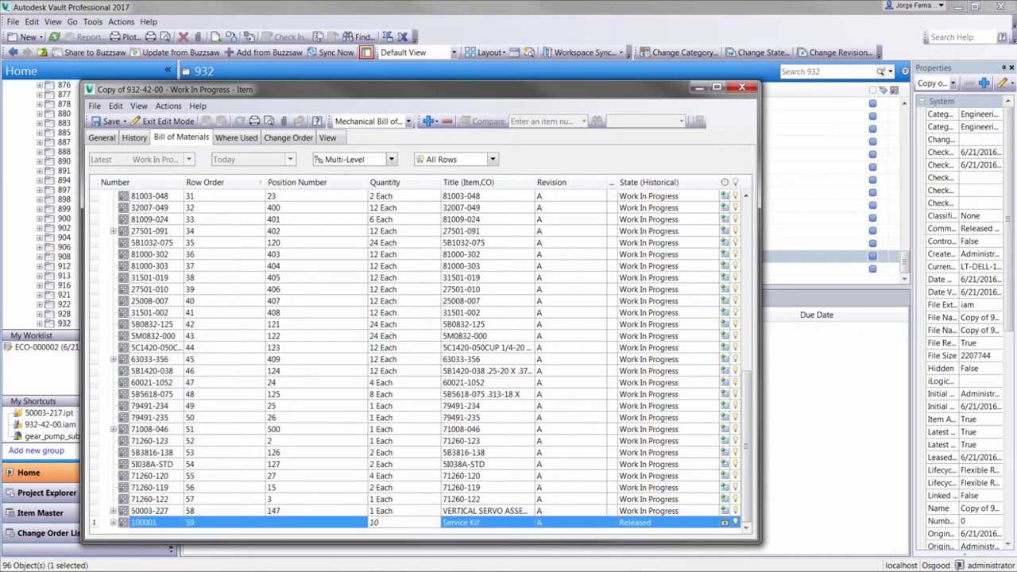
key(Return)
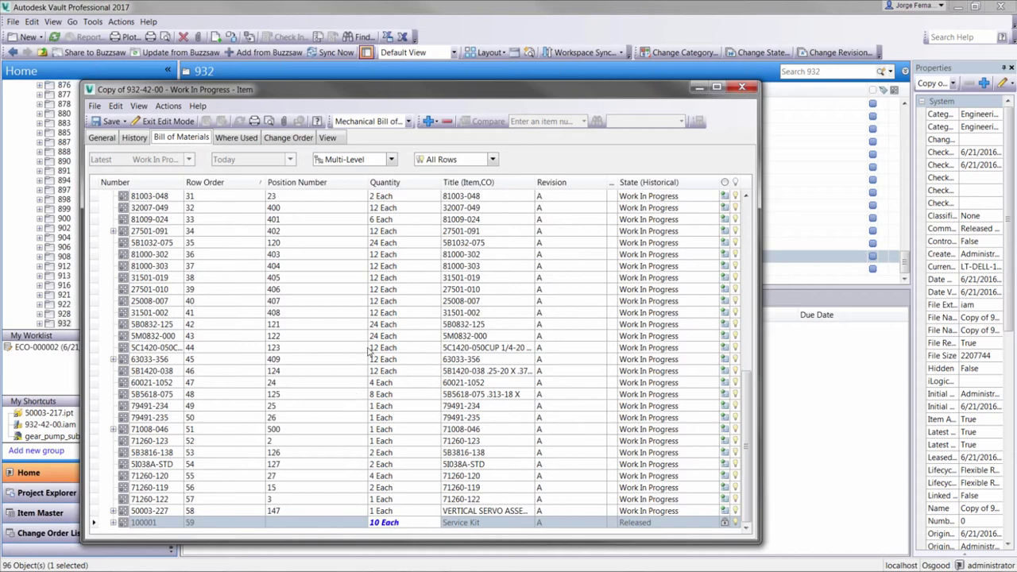
click(112, 121)
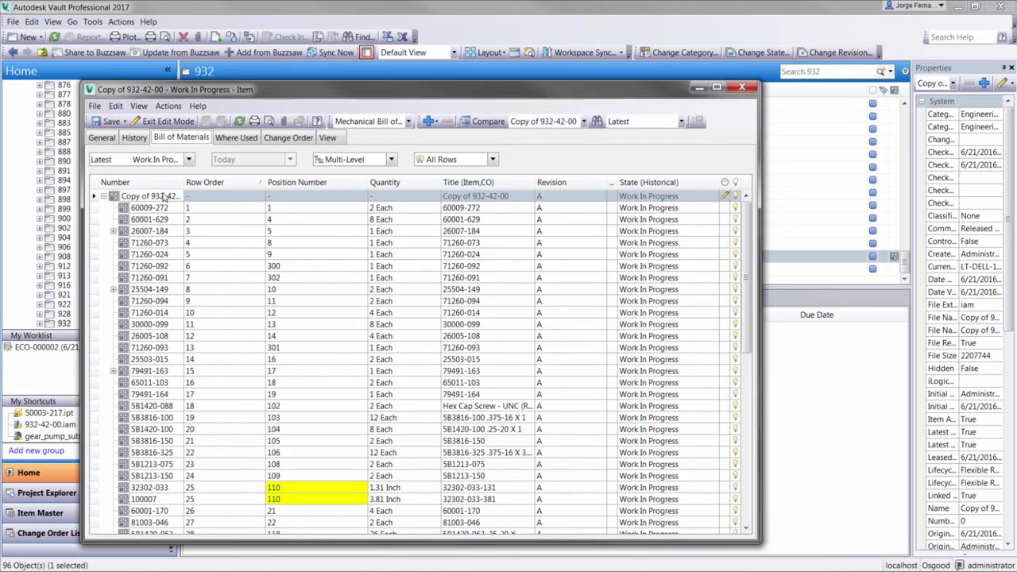
- Exit edit mode and set the Copy of 932-42-00 item and its children to Released
right_click(163, 197)
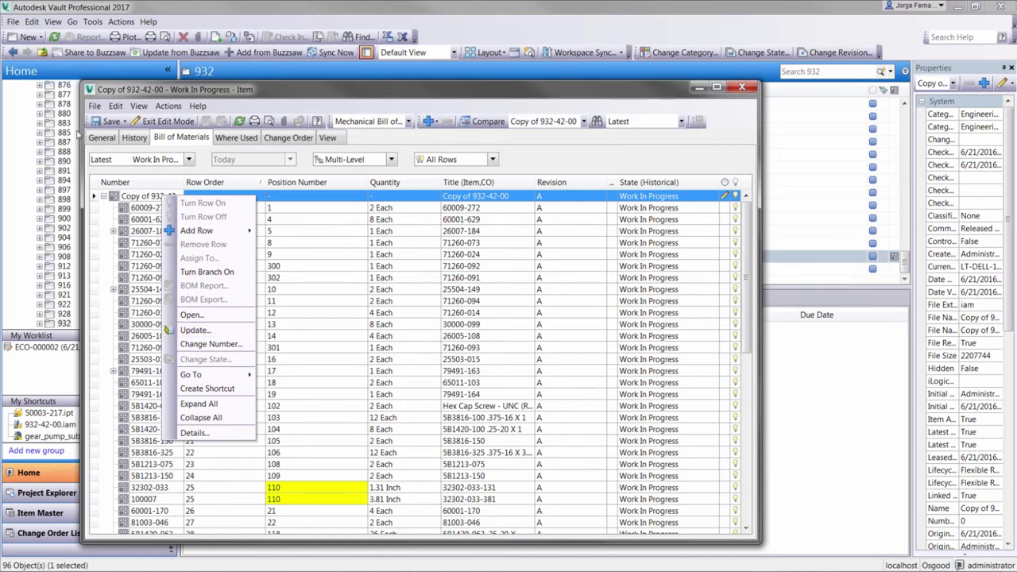
click(165, 121)
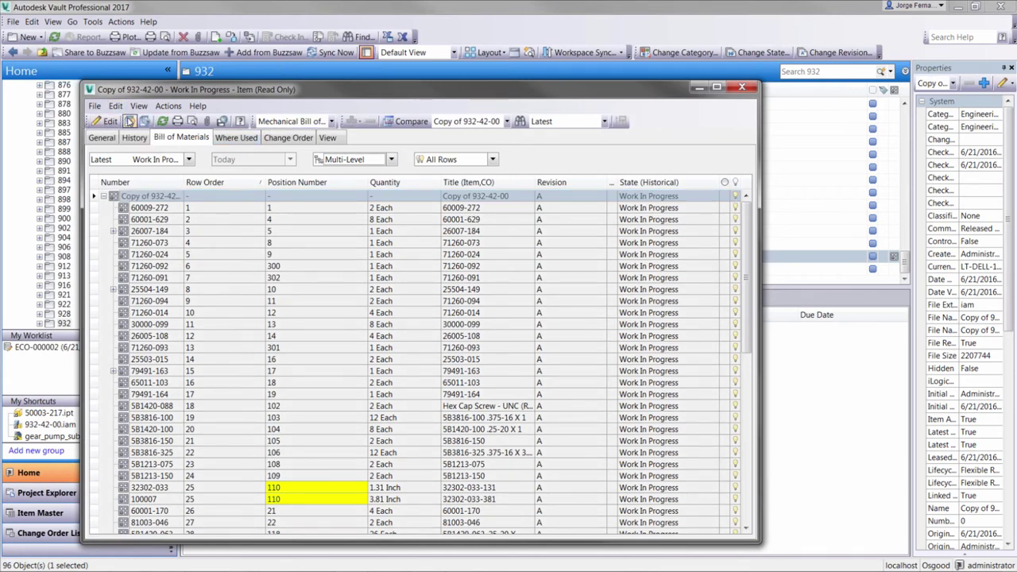
right_click(151, 200)
click(195, 359)
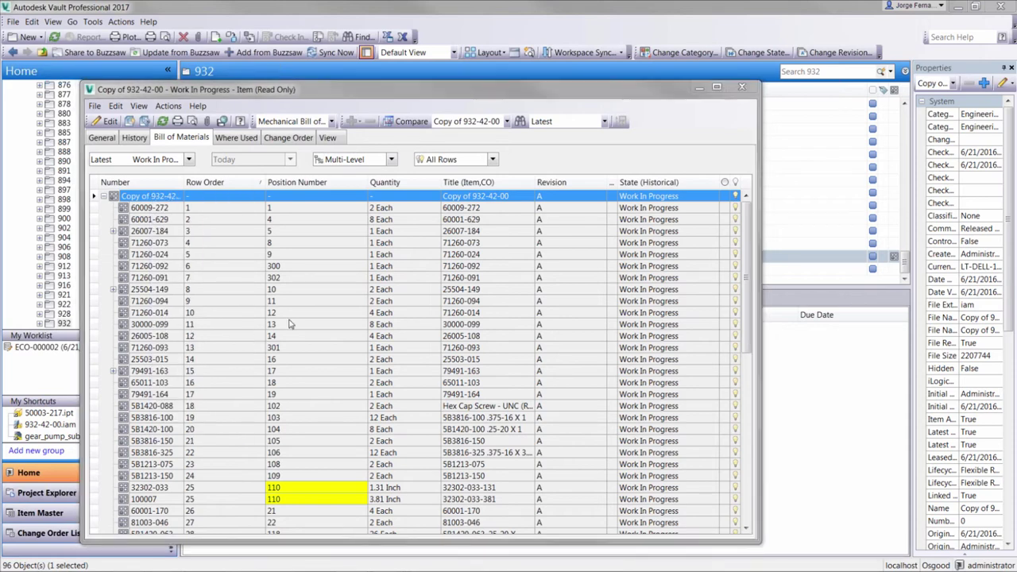
click(278, 112)
click(238, 138)
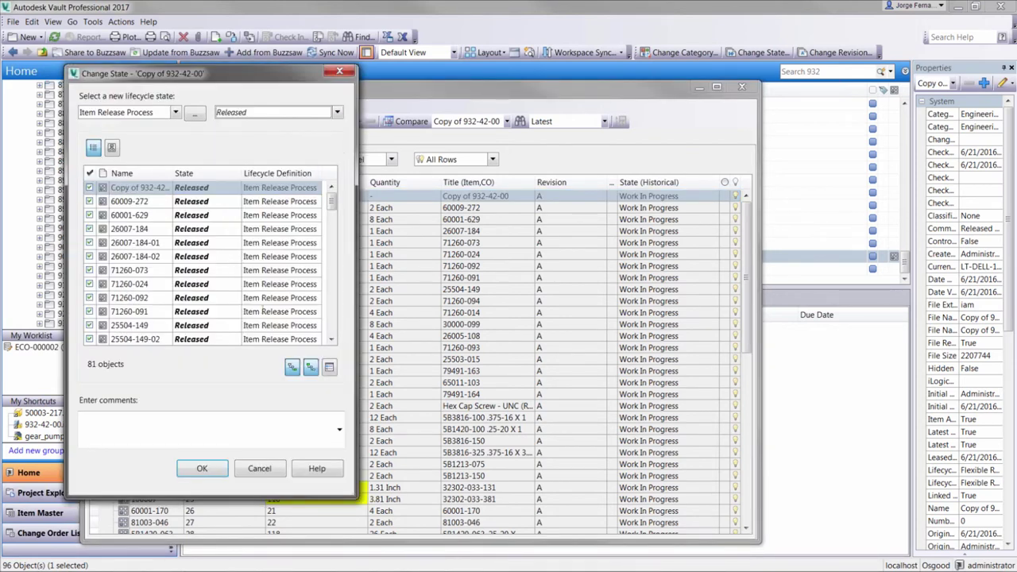
click(203, 469)
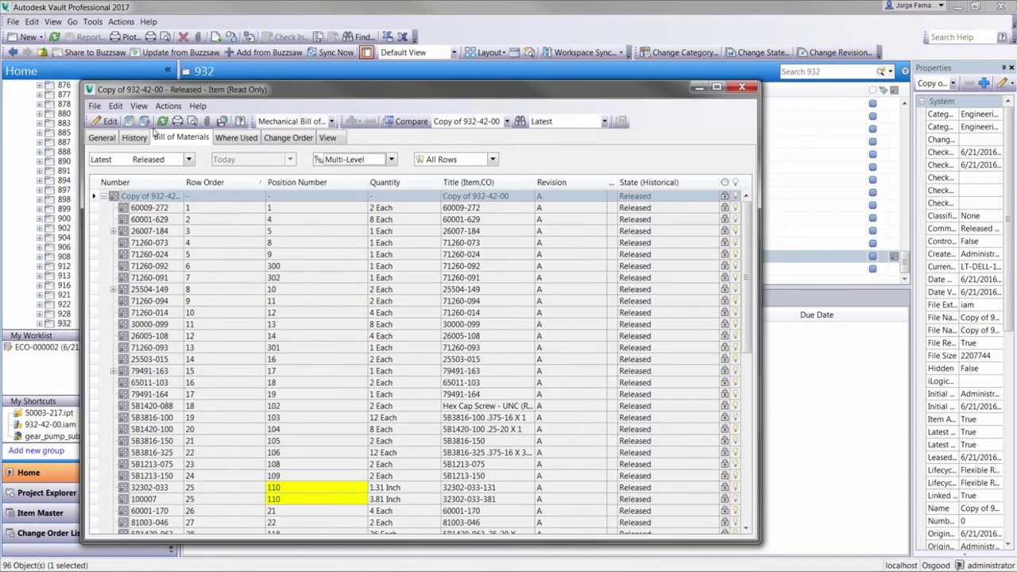
click(144, 122)
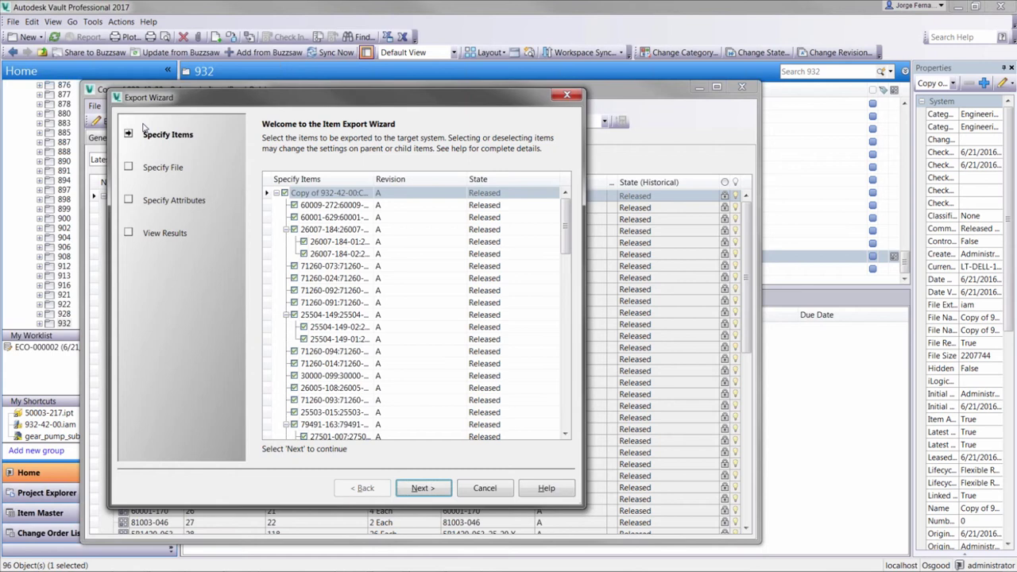
- Target the BOM export at the CSV file C:\Vault\bom fro vault.csv
click(423, 488)
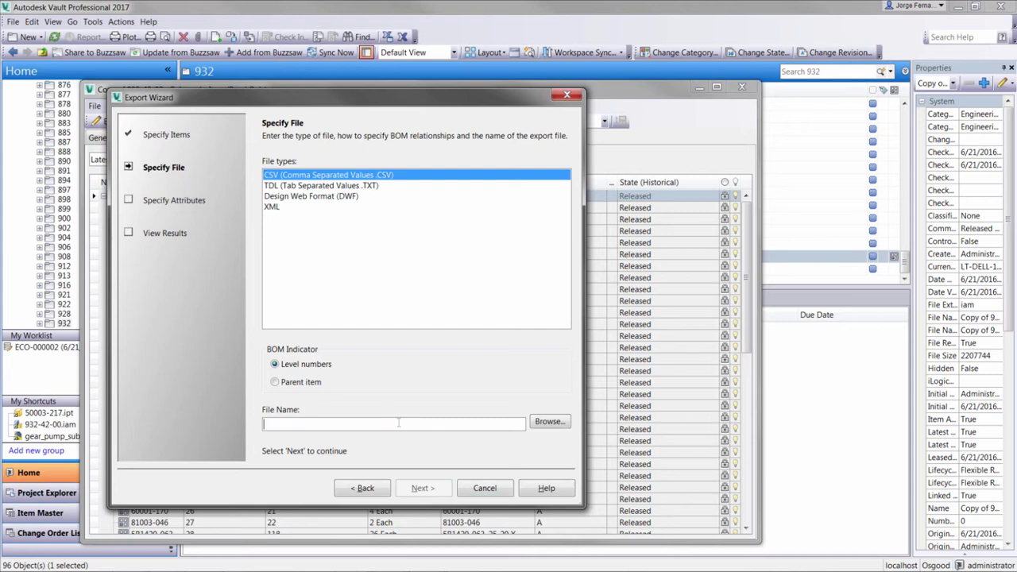
click(550, 421)
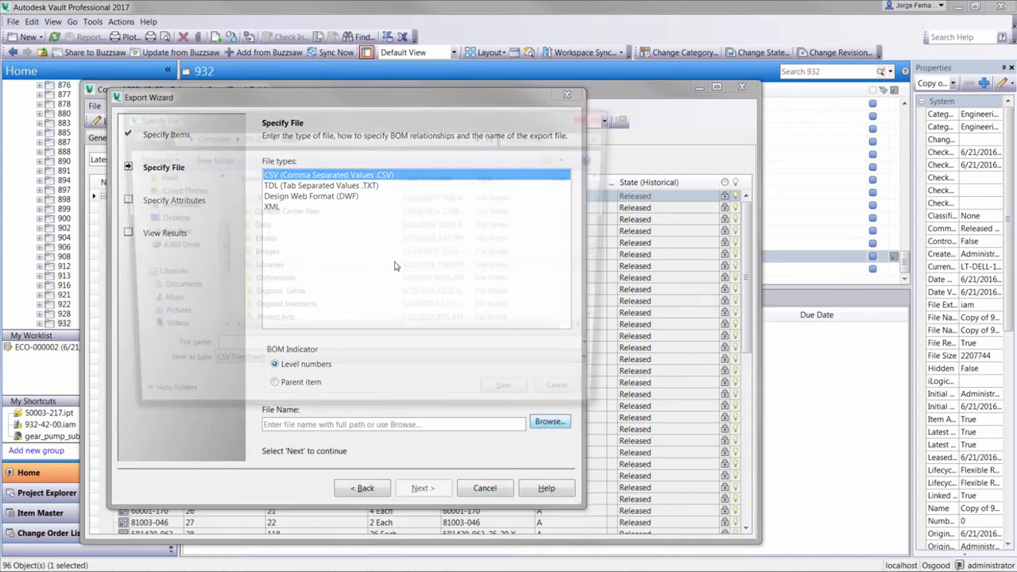
text(bom)
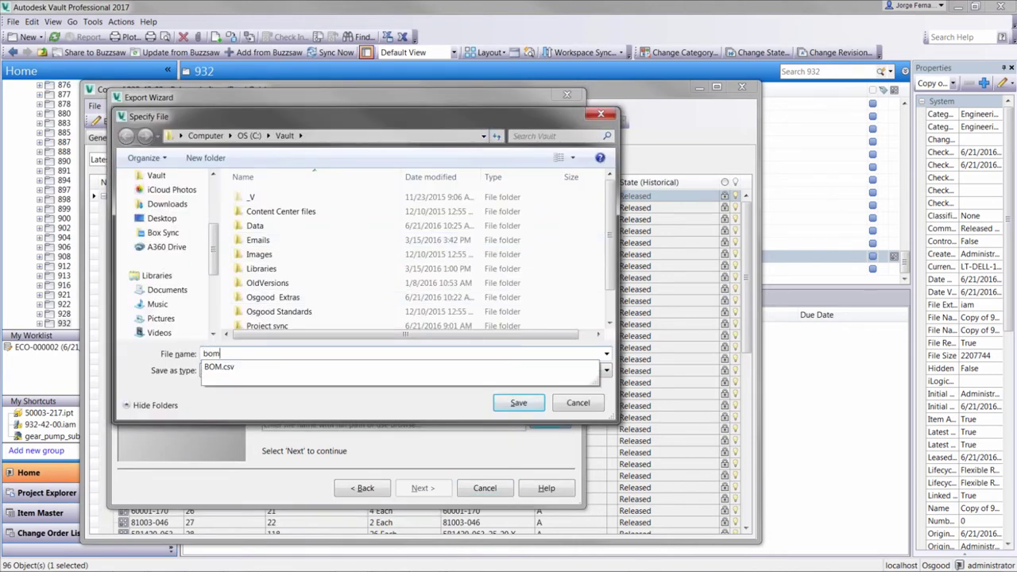
text( fro)
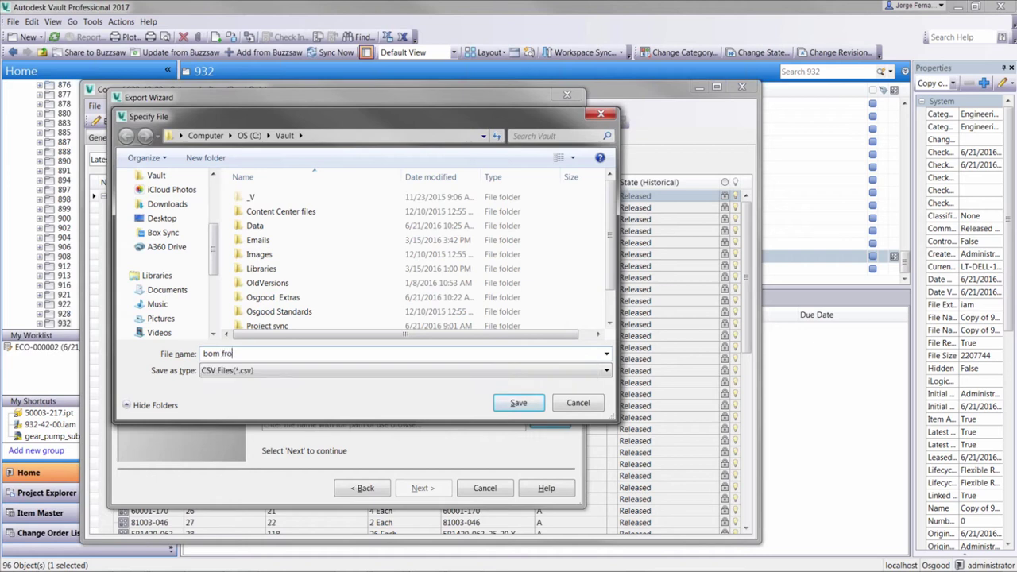
text( vault)
click(518, 405)
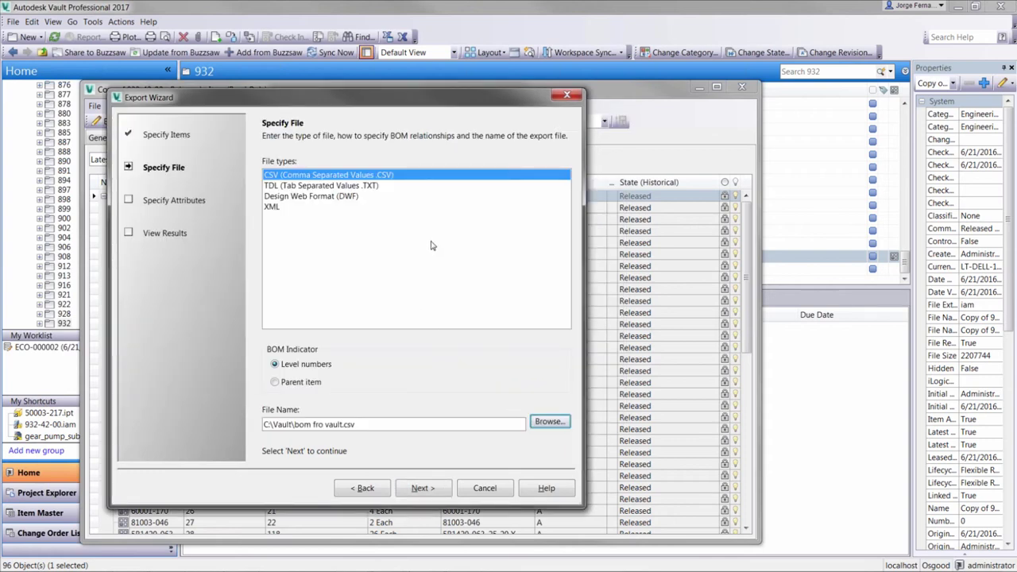
click(436, 488)
- Export the BOM with Level, Number, Item Qty and Item Description columns, then finish the wizard
drag(369, 246, 369, 280)
click(323, 324)
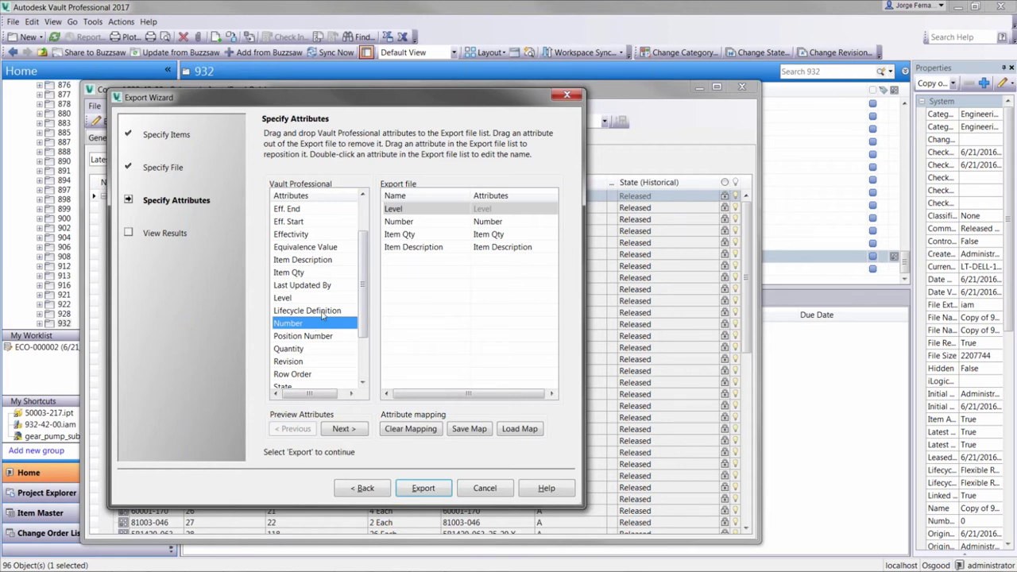
drag(363, 260, 369, 308)
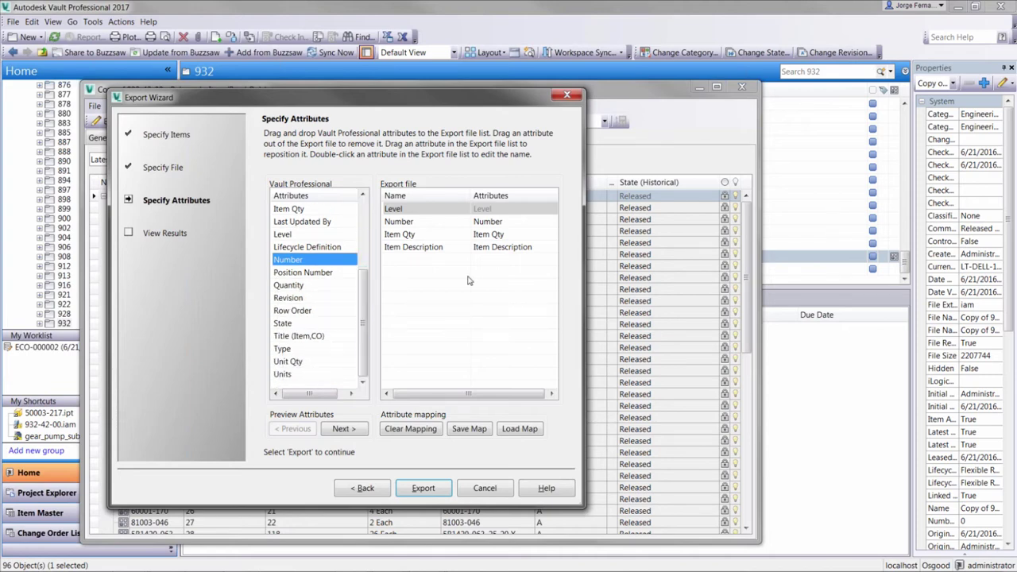
click(414, 490)
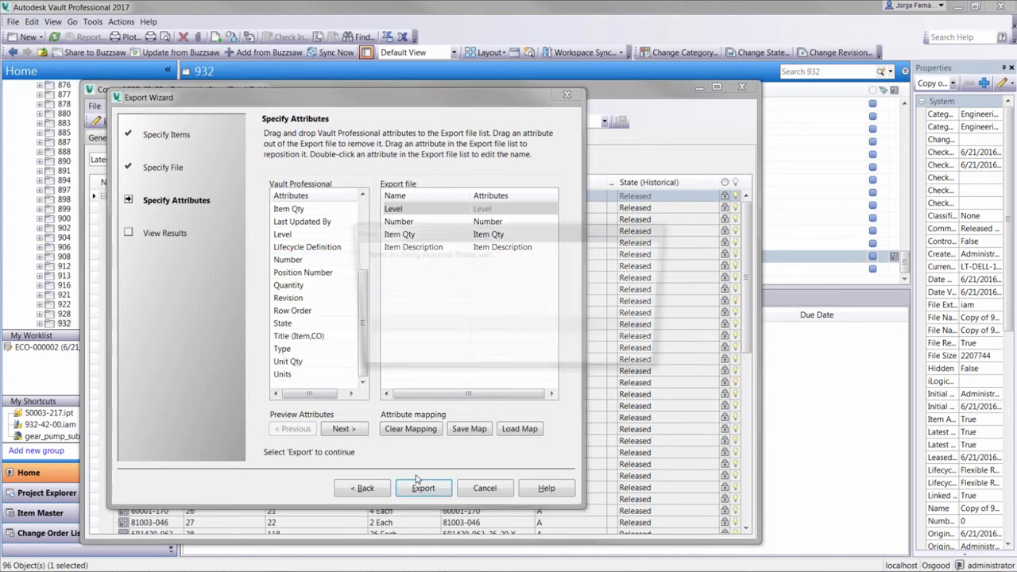
drag(565, 164, 567, 231)
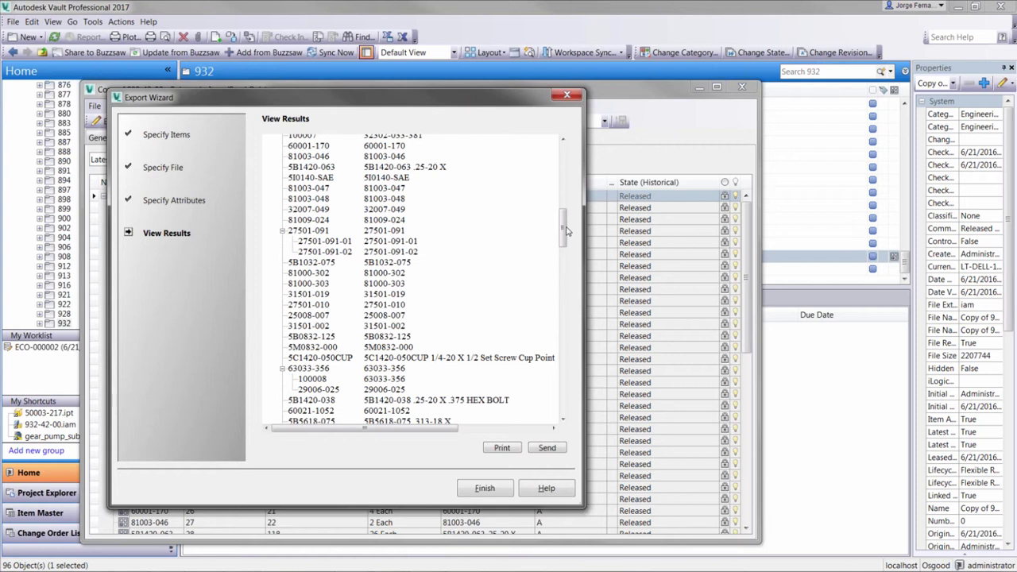
click(484, 489)
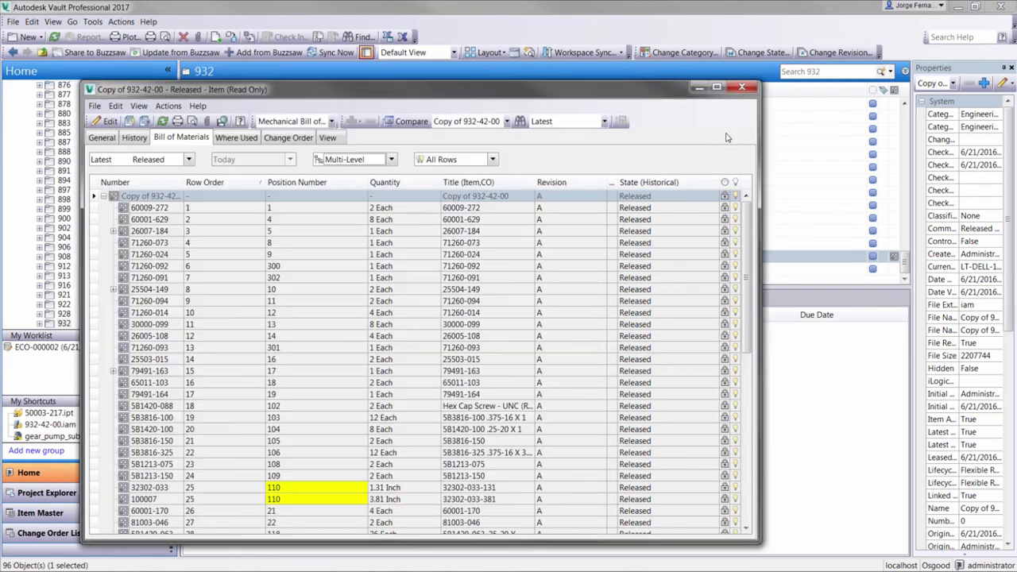
- Close the item's BOM window and bring the presentation back to the Demonstration slide
click(743, 88)
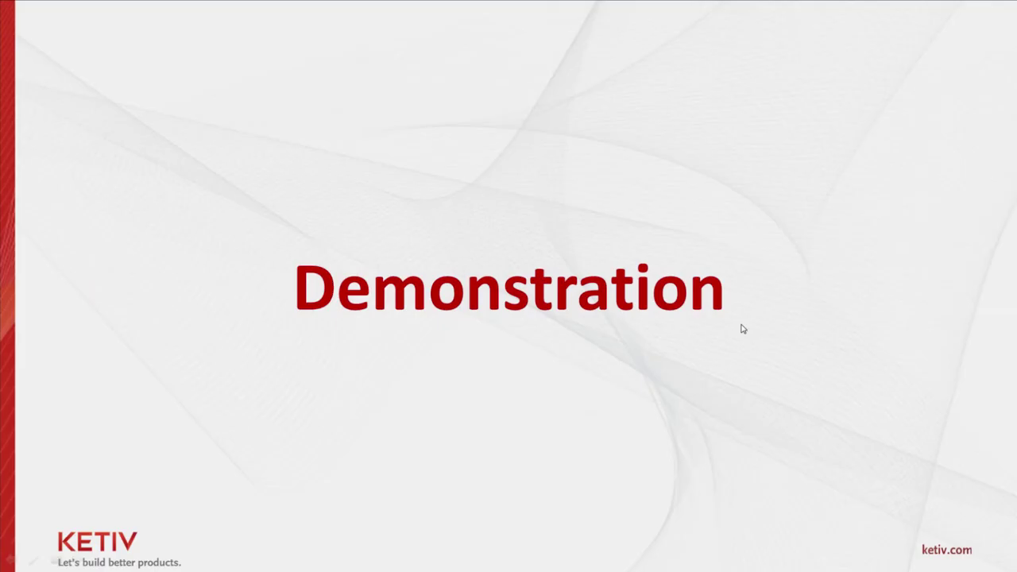
key(Right)
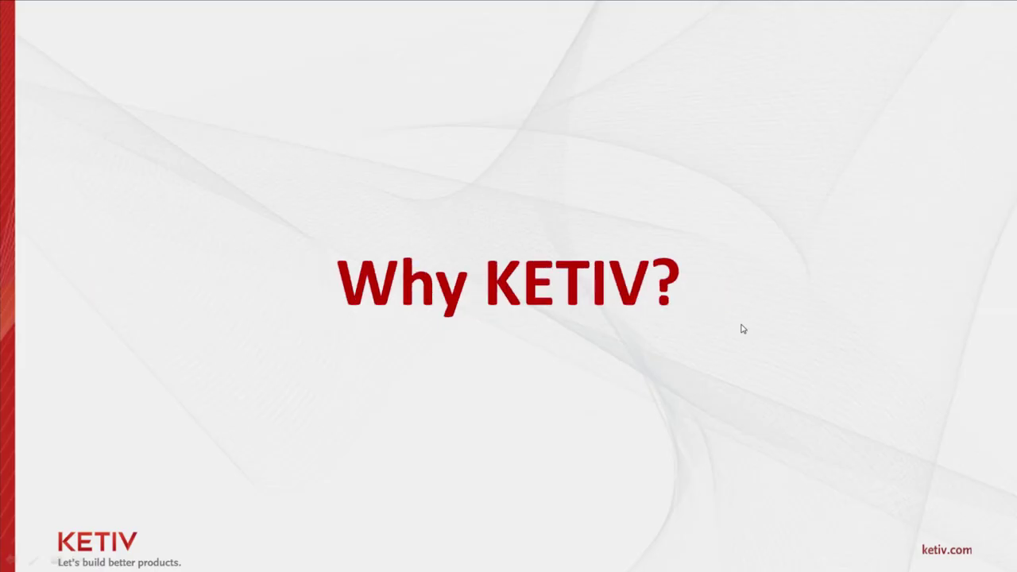
key(Left)
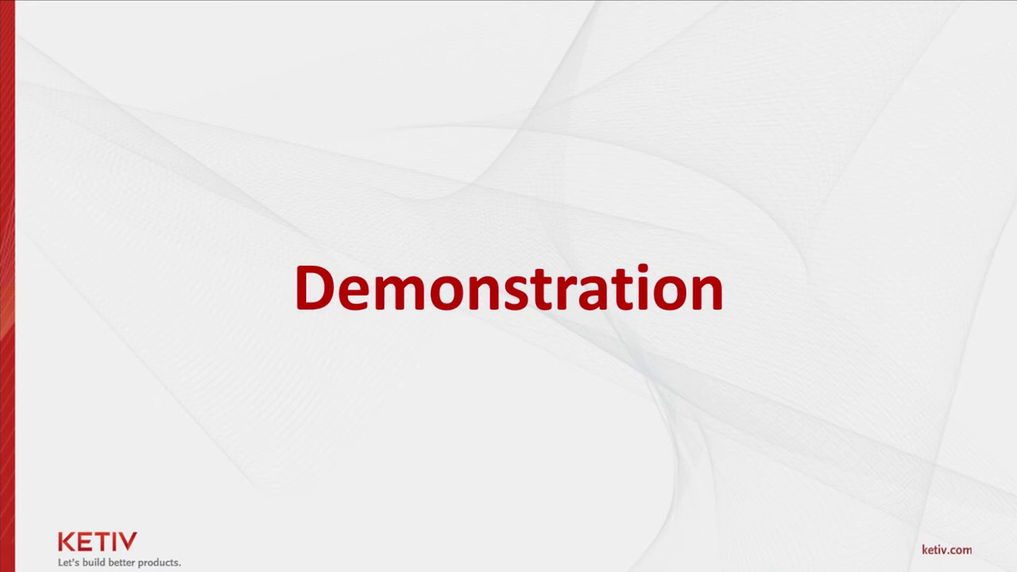